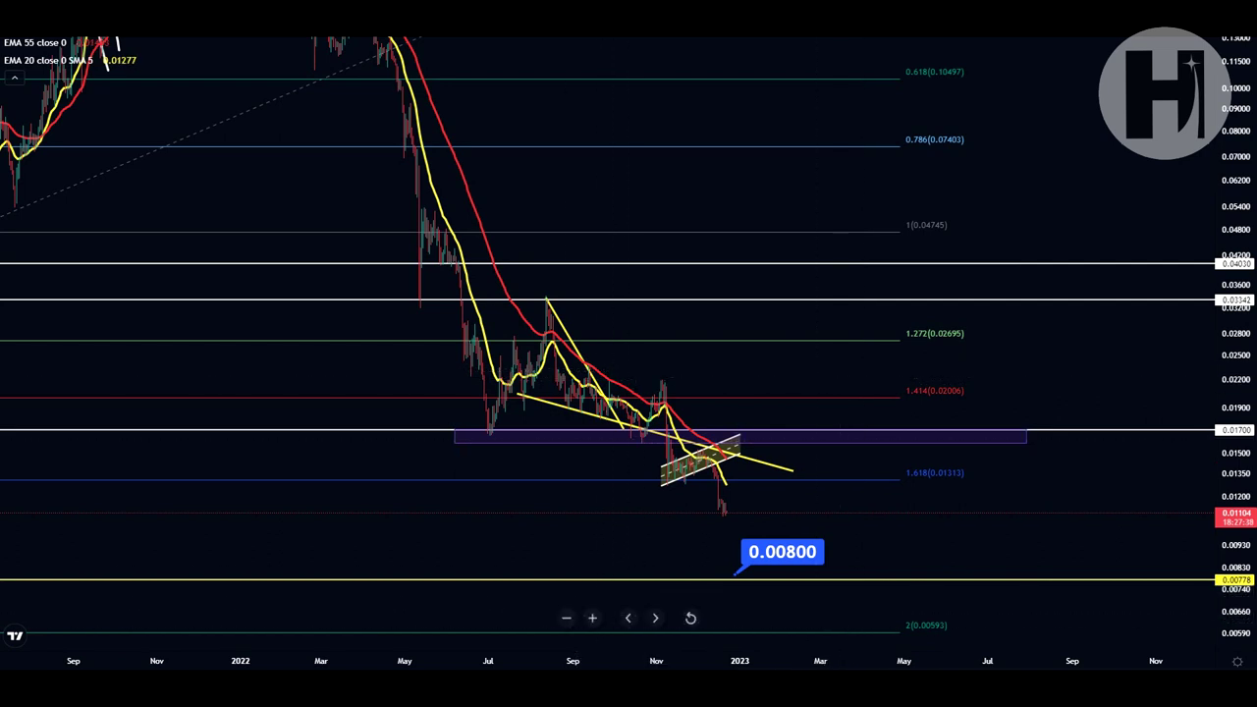
# - Brush circles around the two highest peaks and the mid-2021 low, and sketch an arc following the rise and fall between them
pyautogui.scroll(-5, 969, 496)
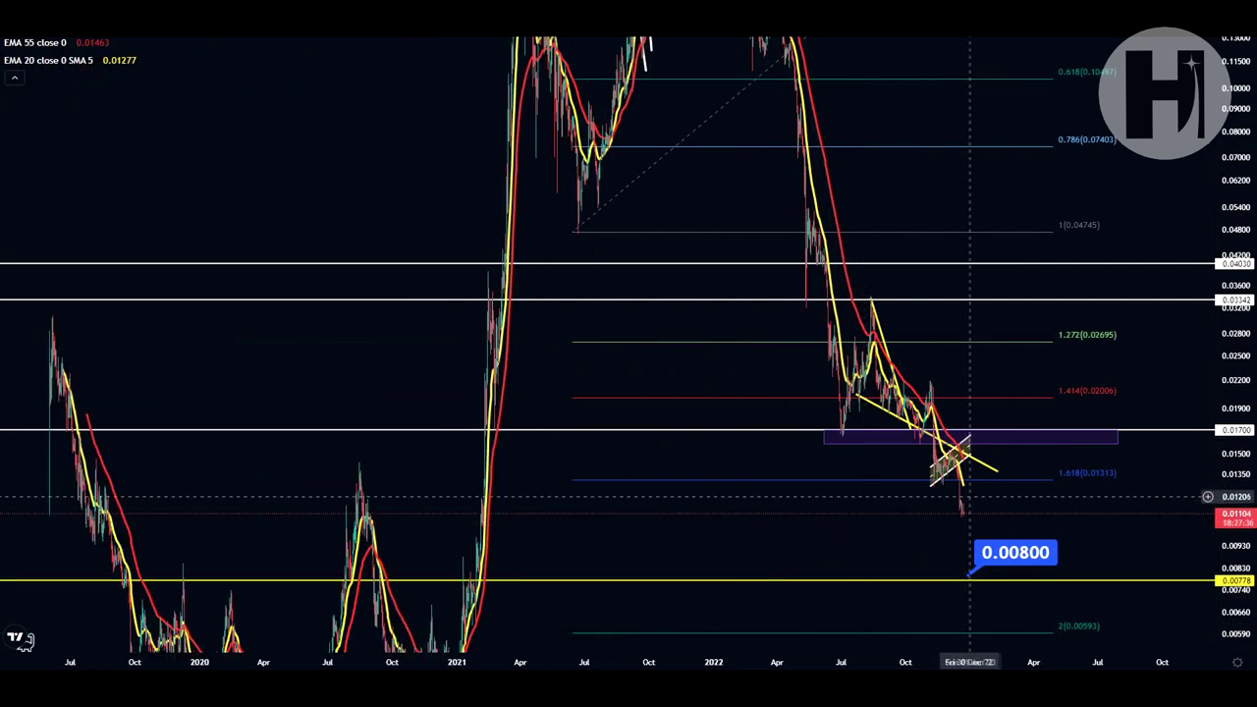
pyautogui.moveTo(1234, 139); pyautogui.dragTo(1217, 462)
pyautogui.moveTo(1165, 244); pyautogui.dragTo(1125, 272)
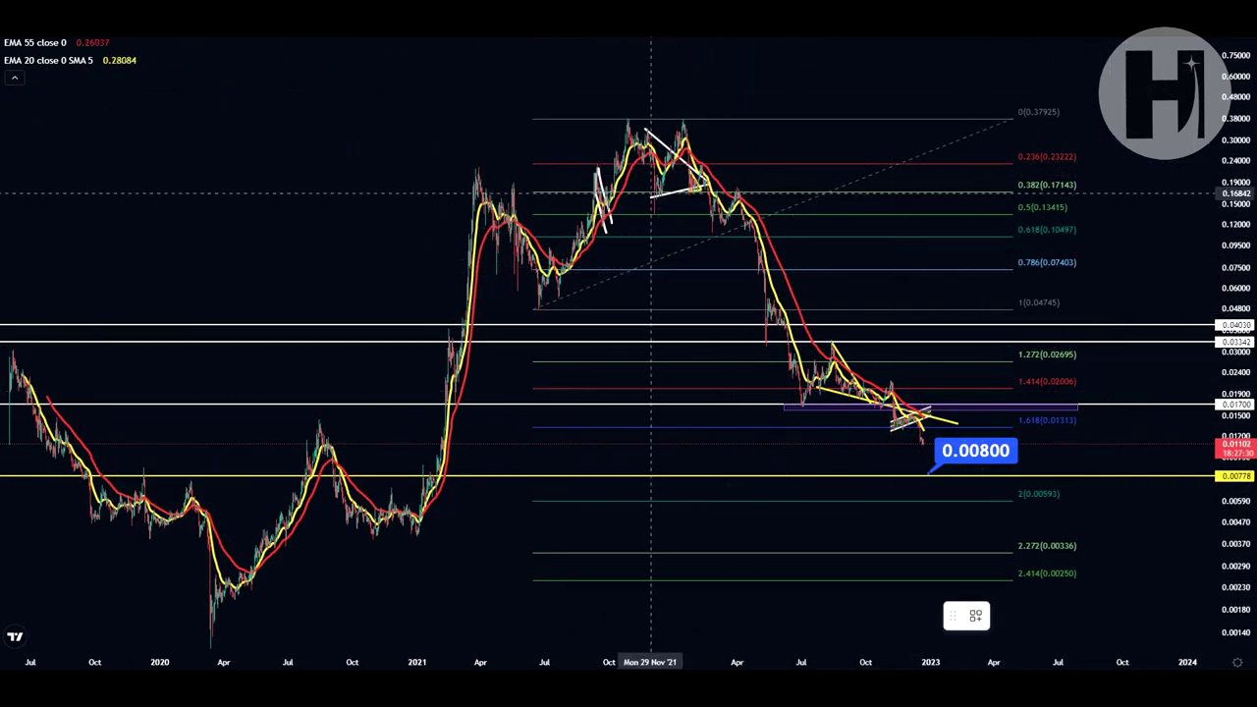
pyautogui.moveTo(686, 112)
pyautogui.mouseDown()
pyautogui.moveTo(683, 141)
pyautogui.moveTo(688, 112)
pyautogui.mouseUp()
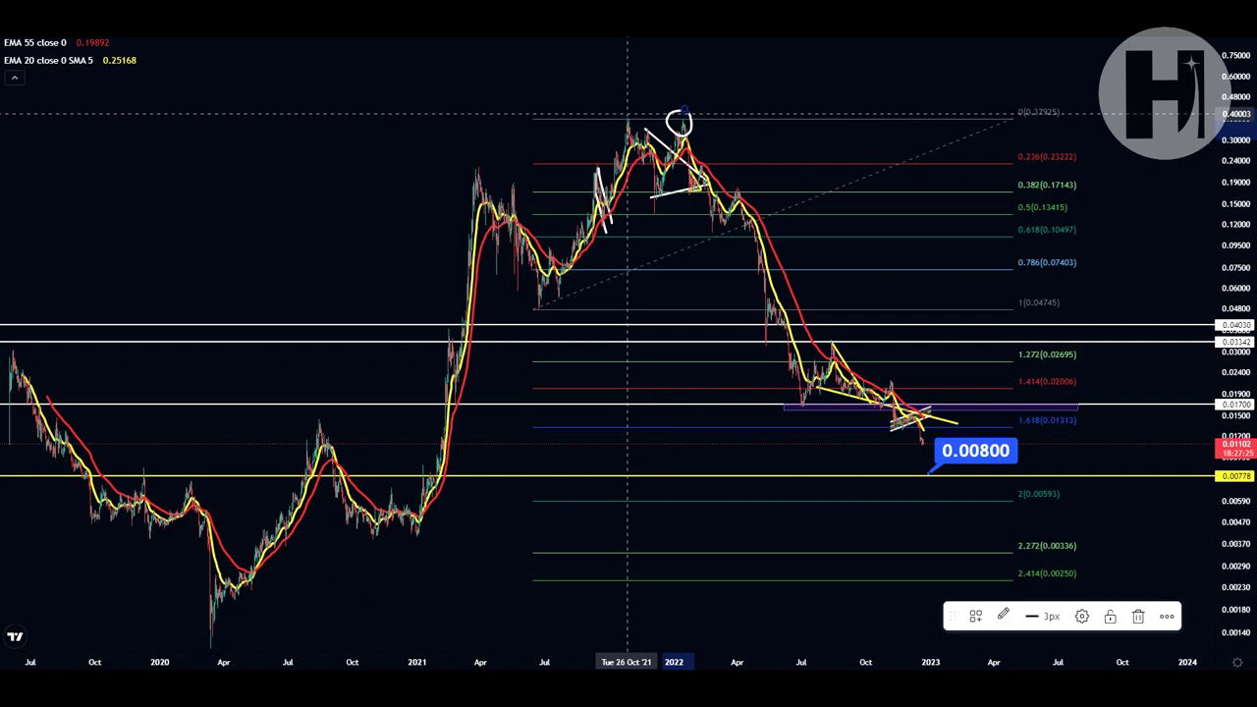
pyautogui.moveTo(627, 113); pyautogui.dragTo(626, 112)
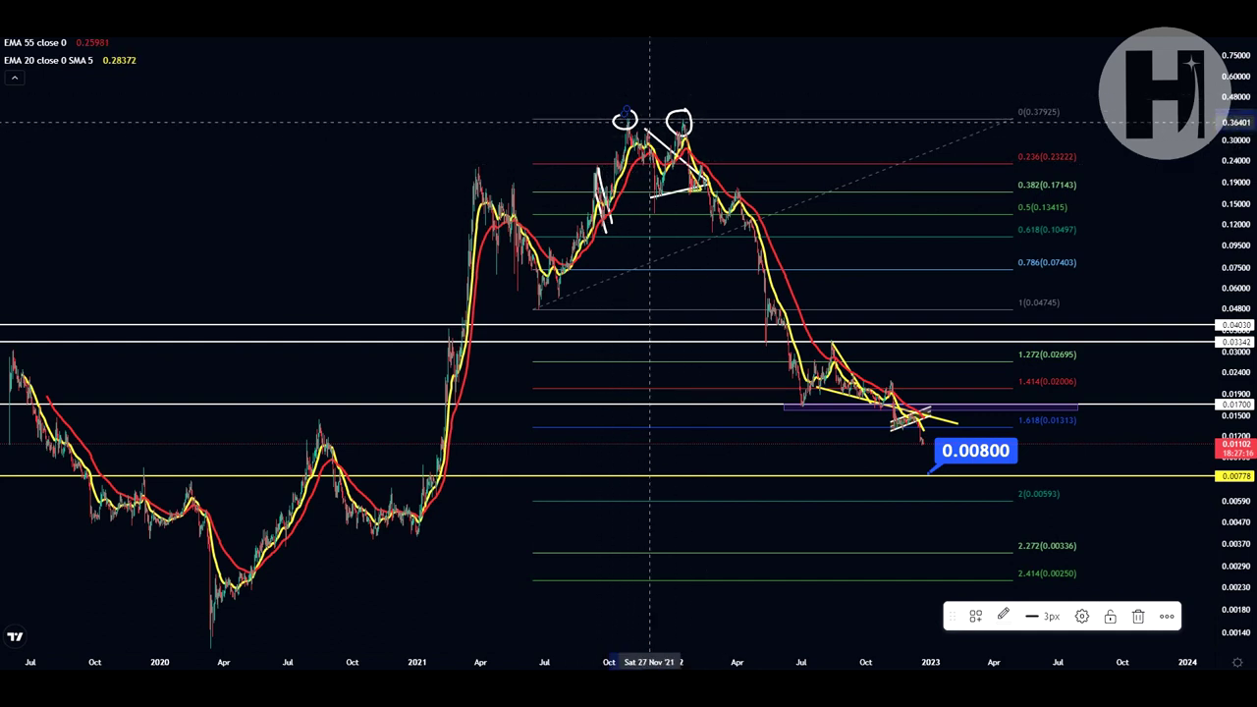
pyautogui.moveTo(541, 294)
pyautogui.mouseDown()
pyautogui.moveTo(539, 321)
pyautogui.moveTo(537, 291)
pyautogui.mouseUp()
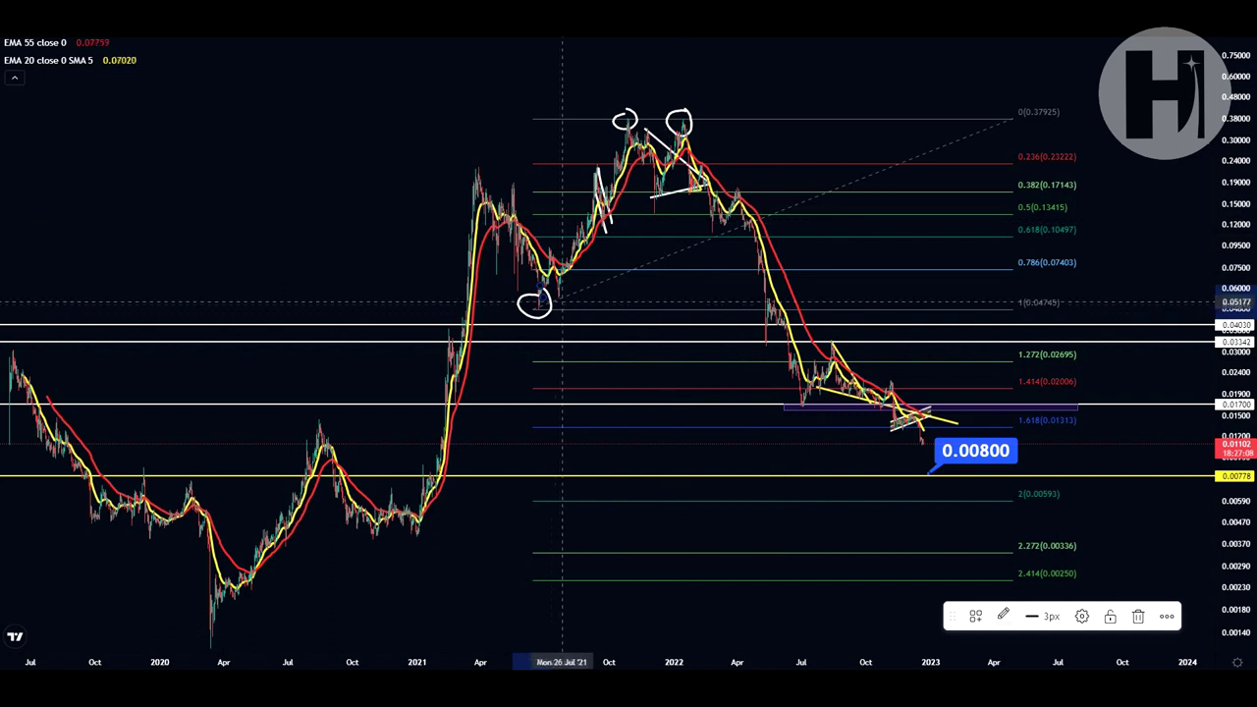
pyautogui.moveTo(537, 293)
pyautogui.mouseDown()
pyautogui.moveTo(629, 167)
pyautogui.moveTo(703, 201)
pyautogui.moveTo(803, 324)
pyautogui.mouseUp()
pyautogui.moveTo(559, 321); pyautogui.dragTo(529, 325)
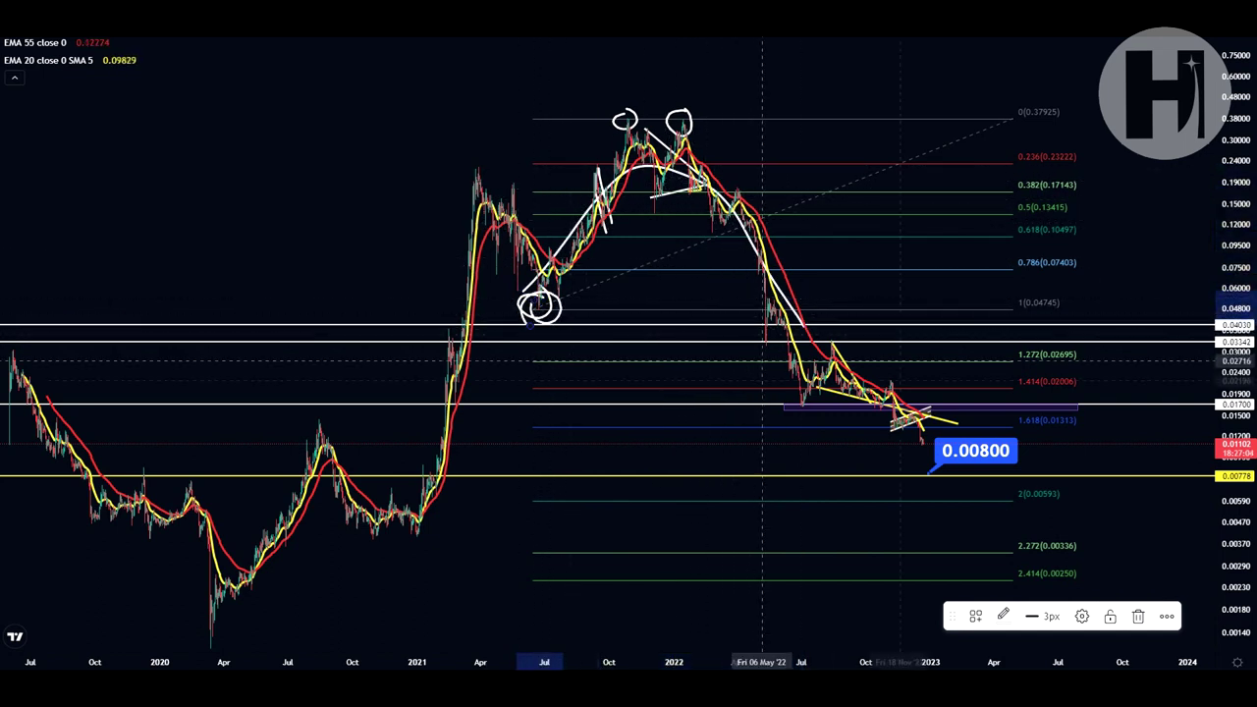
pyautogui.moveTo(1073, 413)
pyautogui.mouseDown()
pyautogui.moveTo(1027, 405)
pyautogui.moveTo(1020, 432)
pyautogui.moveTo(1056, 437)
pyautogui.moveTo(1095, 421)
pyautogui.mouseUp()
# - Undo the brush circles and the arc drawn over the 2021–2022 price move
pyautogui.hotkey('ctrl', 'z')
pyautogui.hotkey('ctrl', 'z')
pyautogui.hotkey('ctrl', 'z')
pyautogui.hotkey('ctrl', 'z')
pyautogui.hotkey('ctrl', 'z')
pyautogui.hotkey('ctrl', 'z')
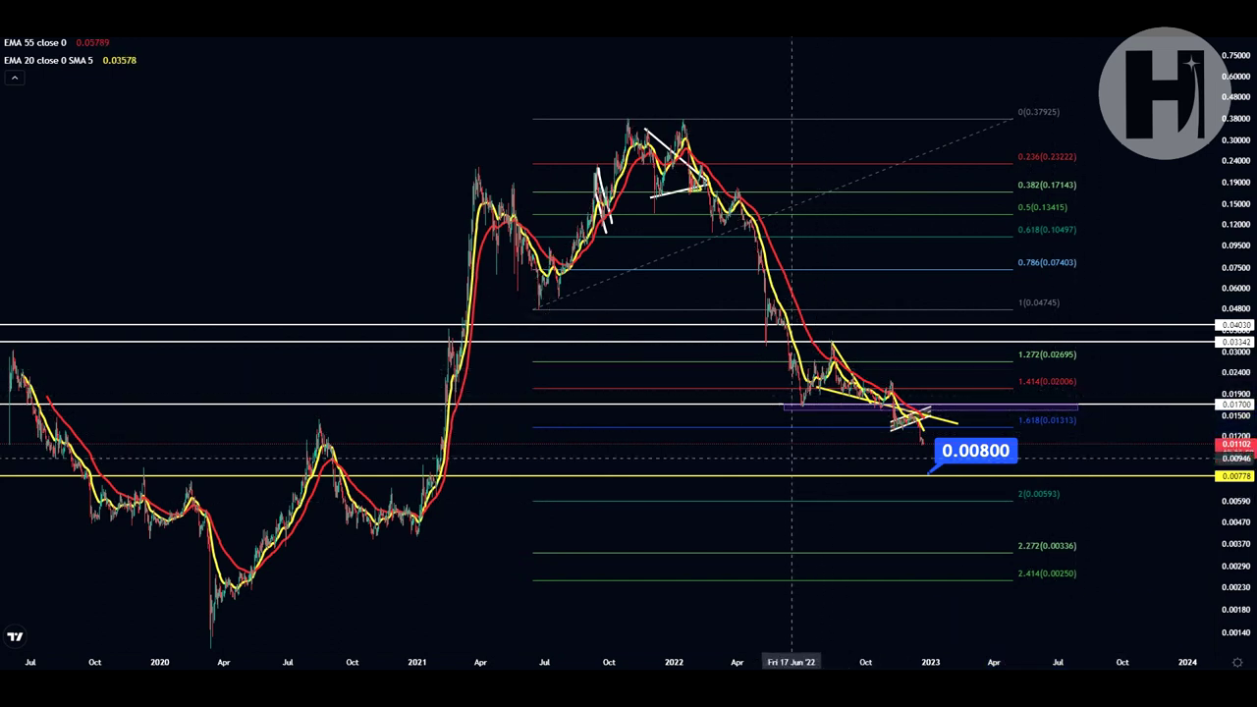
# - Sketch a brush arc over the price bounce in the second half of 2022, and undo it
pyautogui.moveTo(803, 400)
pyautogui.mouseDown()
pyautogui.moveTo(834, 351)
pyautogui.moveTo(866, 373)
pyautogui.mouseUp()
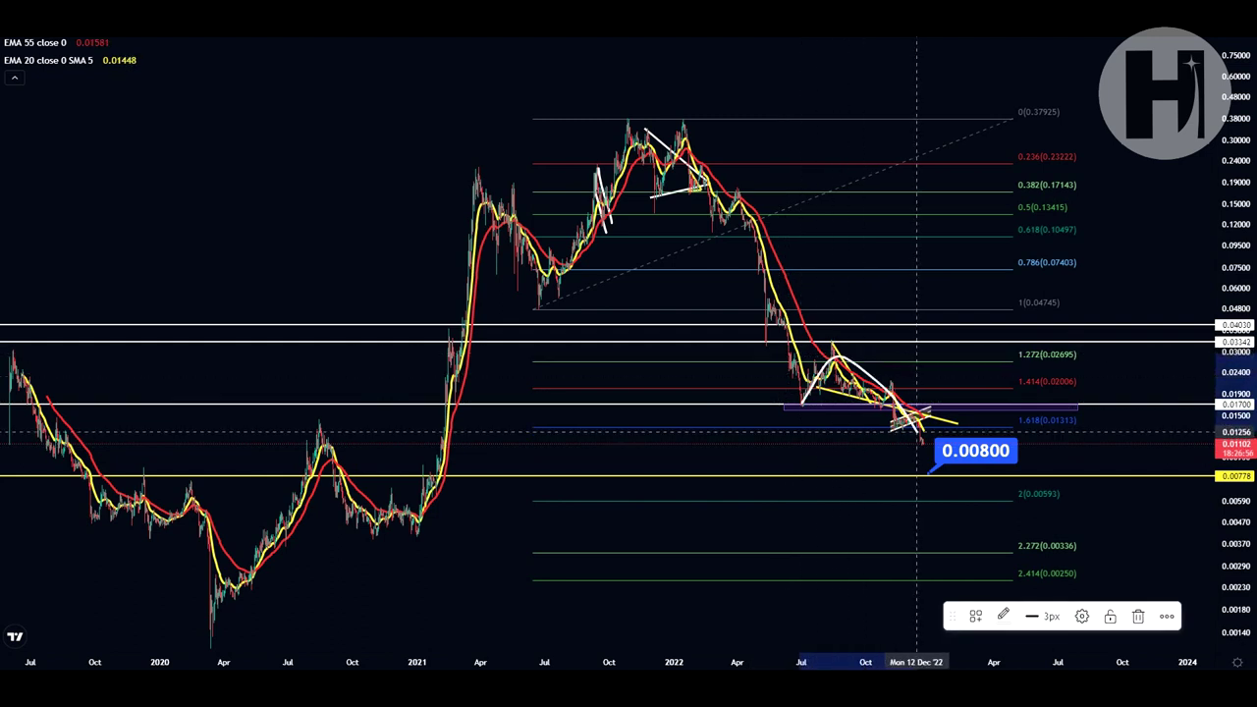
pyautogui.hotkey('ctrl', 'z')
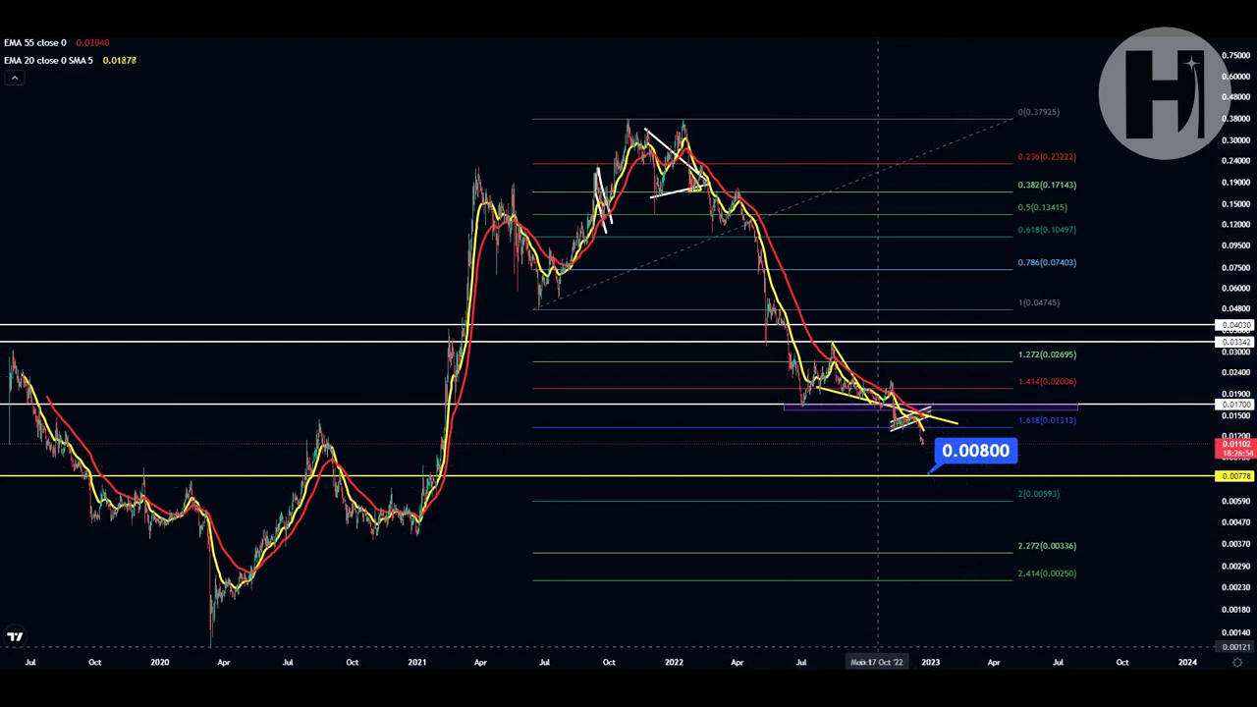
pyautogui.moveTo(794, 662); pyautogui.dragTo(892, 662)
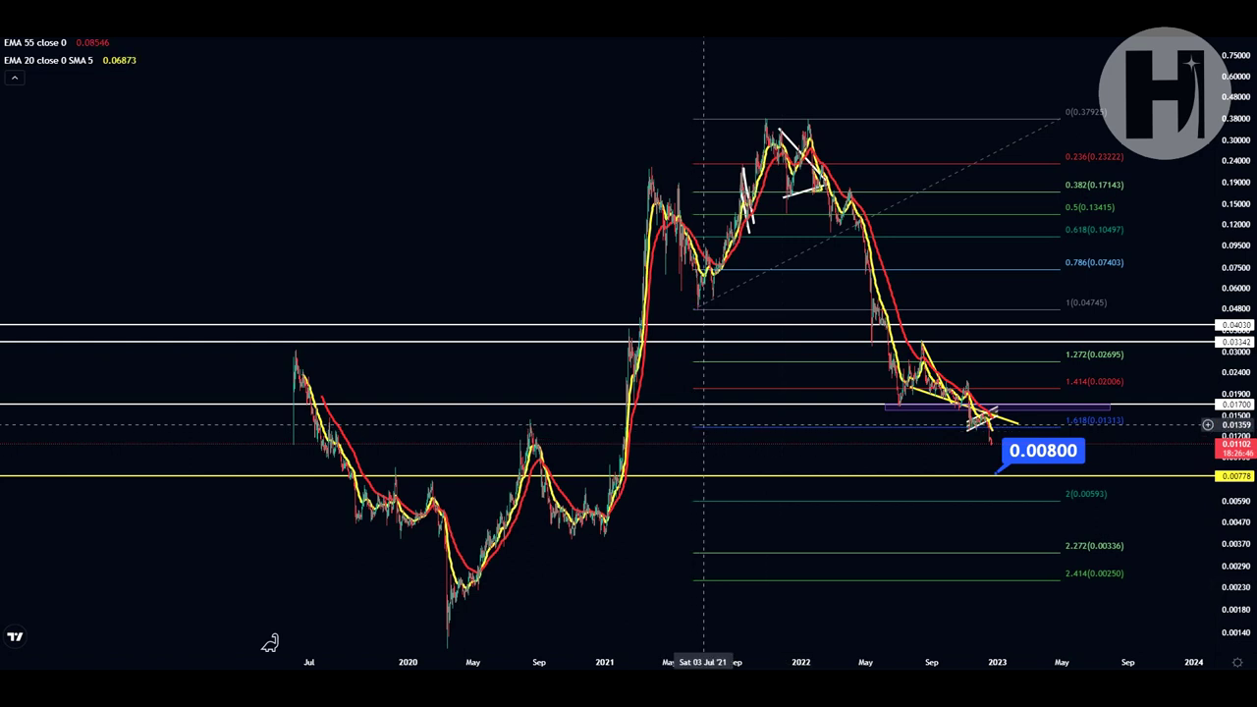
# - Add a horizontal line across the chart at 0.01359
pyautogui.hotkey('alt', 'h')
pyautogui.click(611, 342)
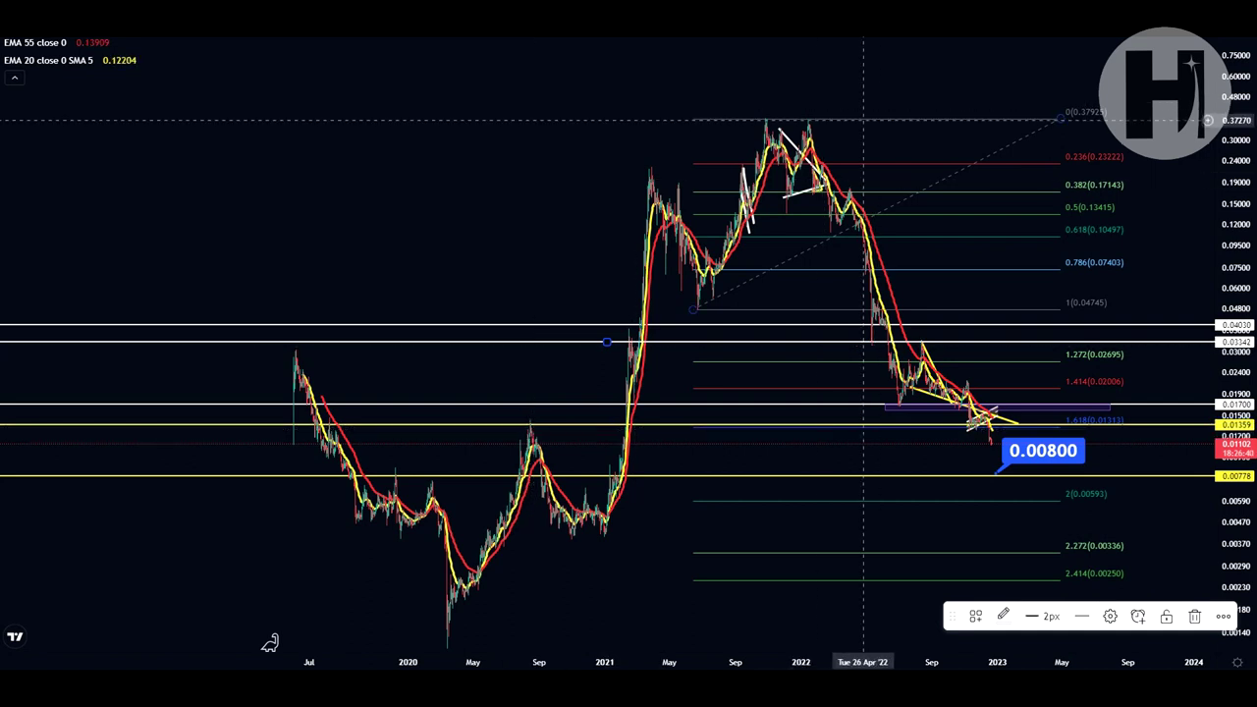
pyautogui.click(866, 118)
pyautogui.click(879, 92)
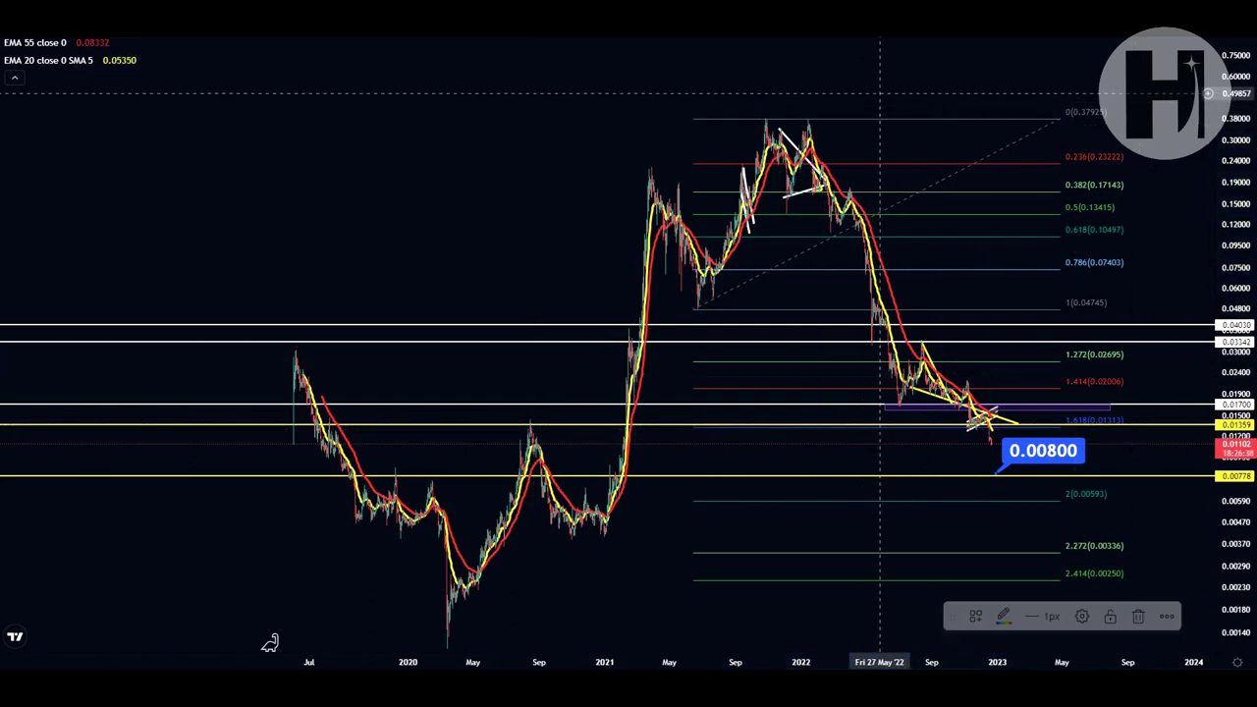
# - Measure the price drop from the Fibonacci 0 level down to the 1.618 level
pyautogui.keyDown('shift'); pyautogui.click(833, 119); pyautogui.keyUp('shift')
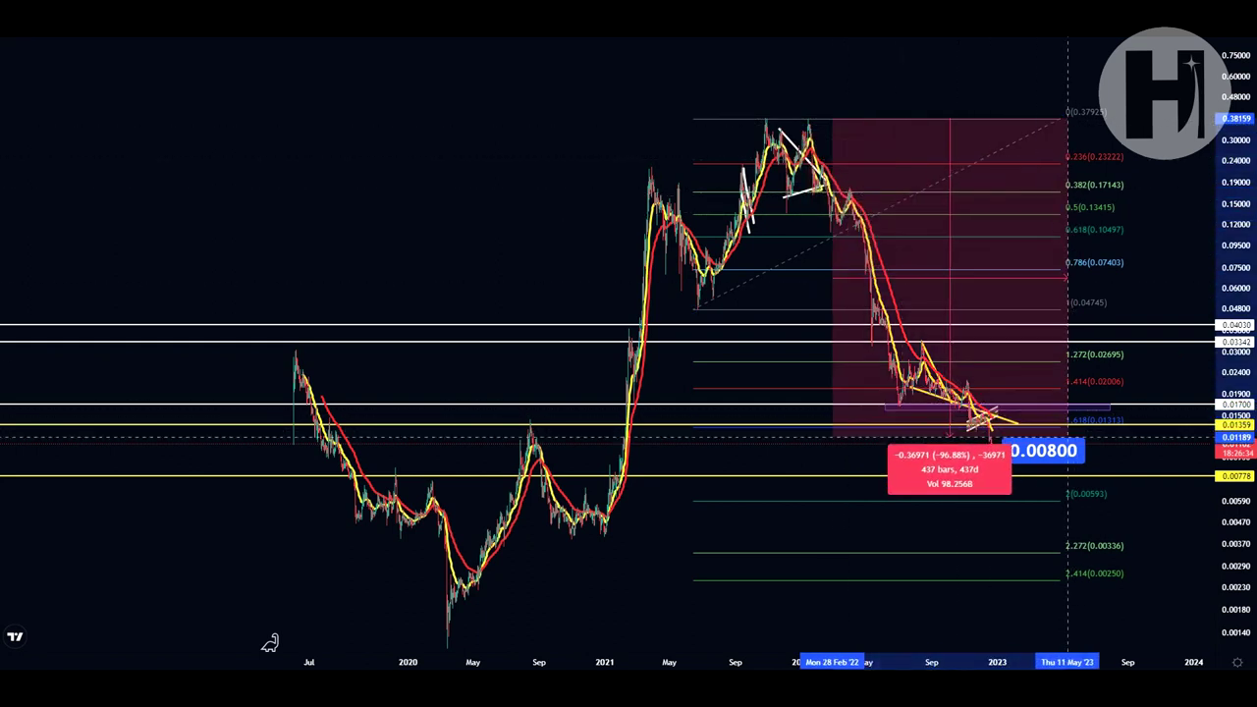
pyautogui.click(1060, 430)
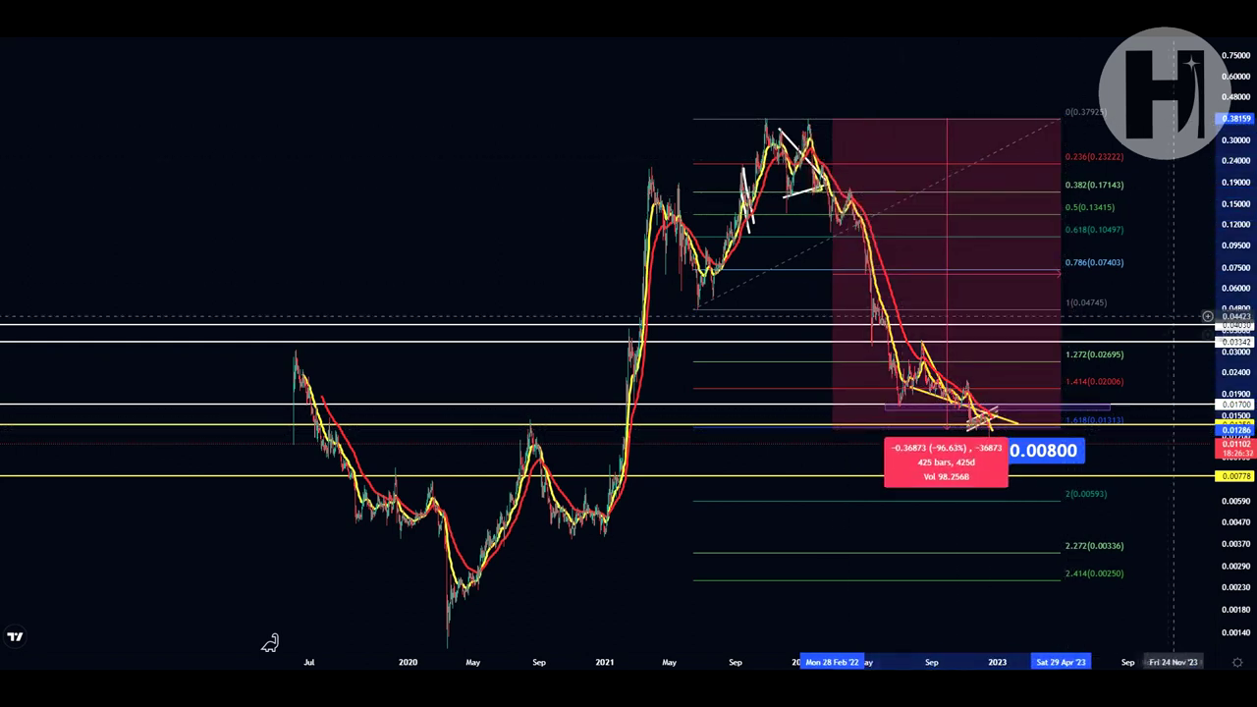
pyautogui.click(1168, 289)
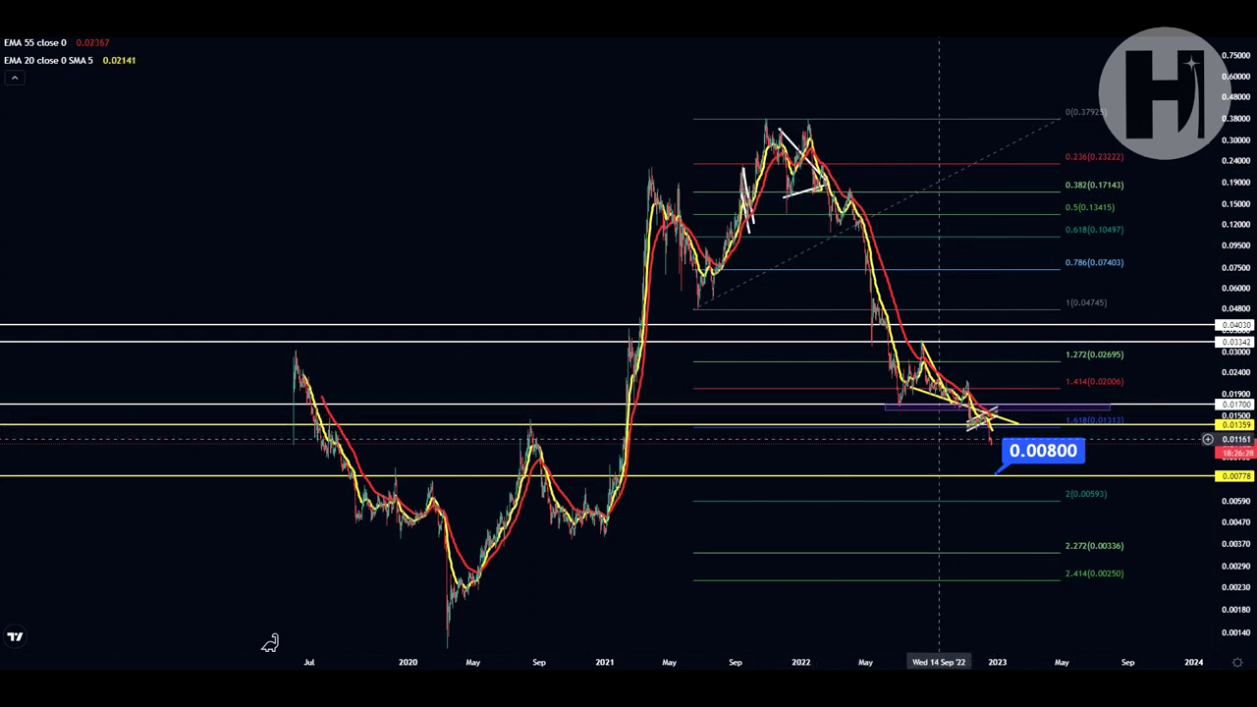
# - Move the 0.00800 price label along the lower yellow horizontal line so it marks 0.00776
pyautogui.moveTo(946, 424); pyautogui.dragTo(827, 466)
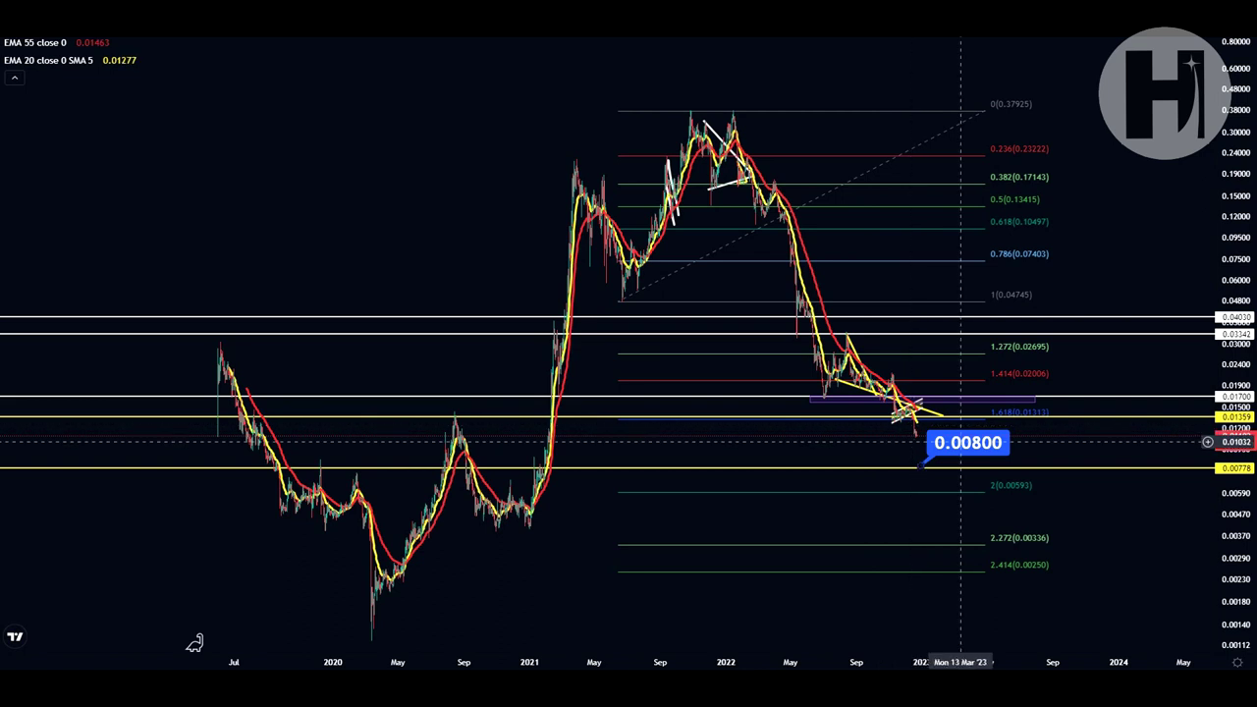
pyautogui.click(979, 447)
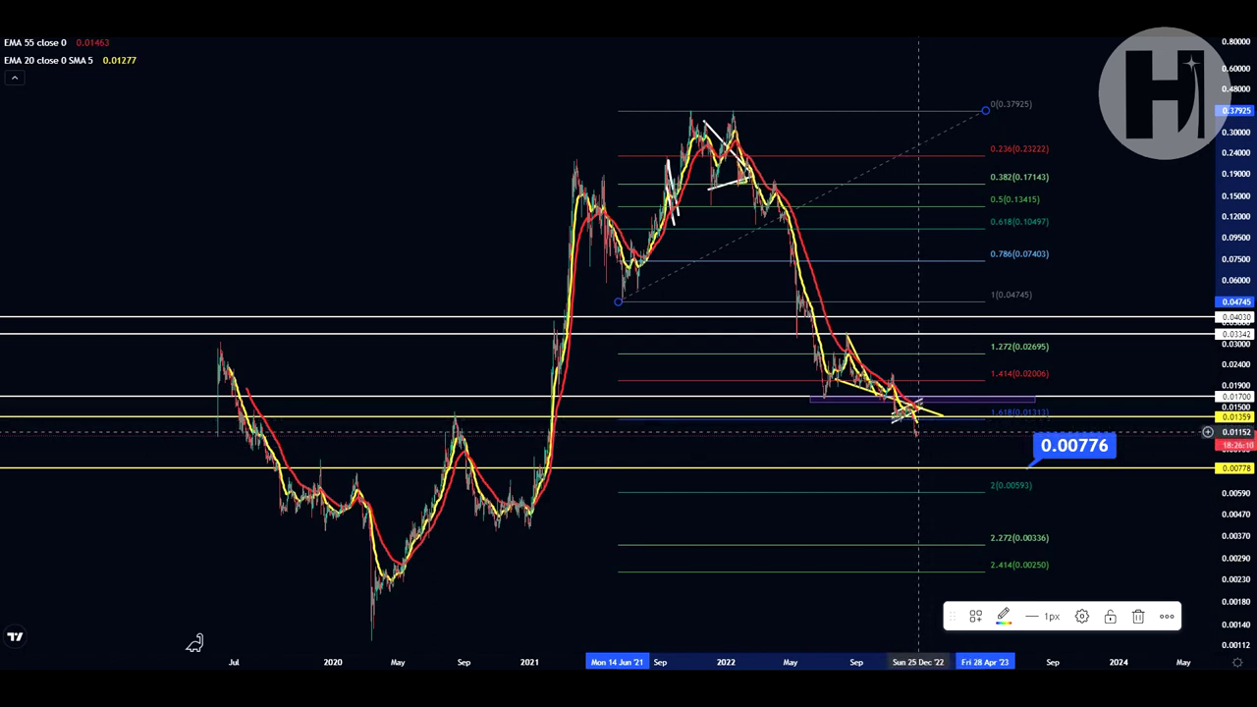
pyautogui.moveTo(921, 437); pyautogui.dragTo(915, 393)
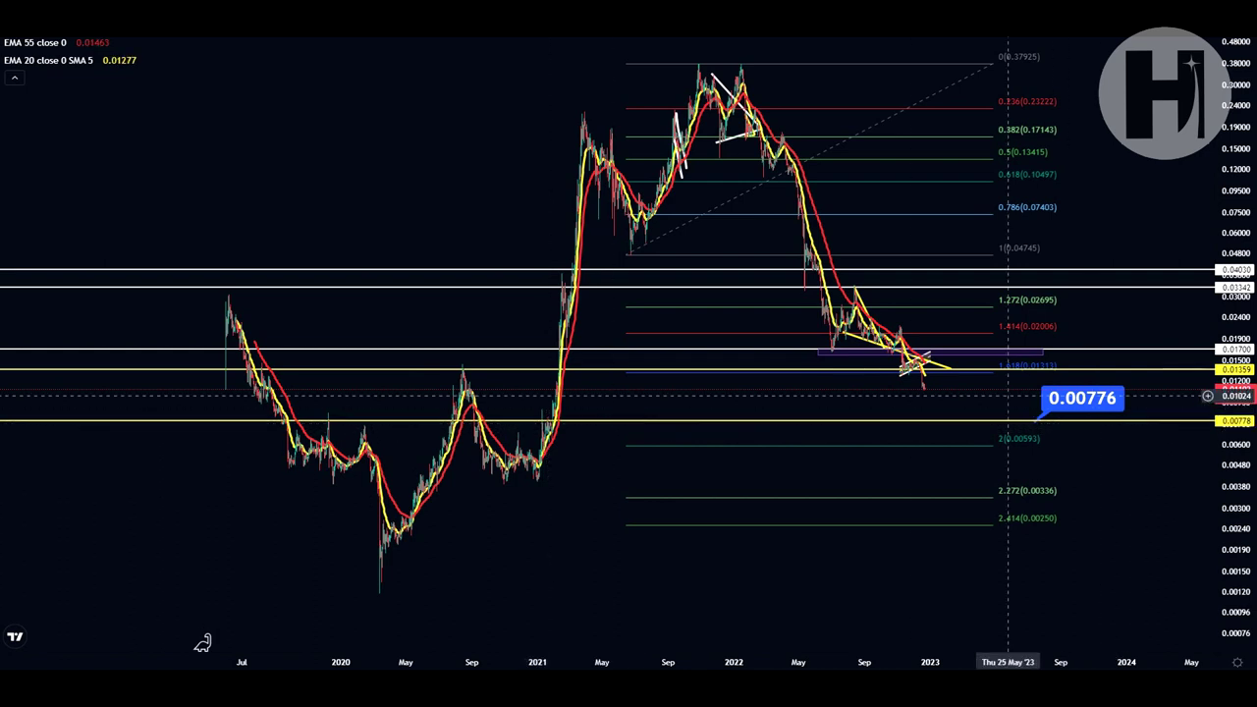
# - Measure the drops to the yellow 0.00778 line from the current price and from the Fibonacci 0 level
pyautogui.moveTo(998, 401); pyautogui.dragTo(974, 400)
pyautogui.click(974, 418)
pyautogui.moveTo(1091, 503); pyautogui.dragTo(1061, 510)
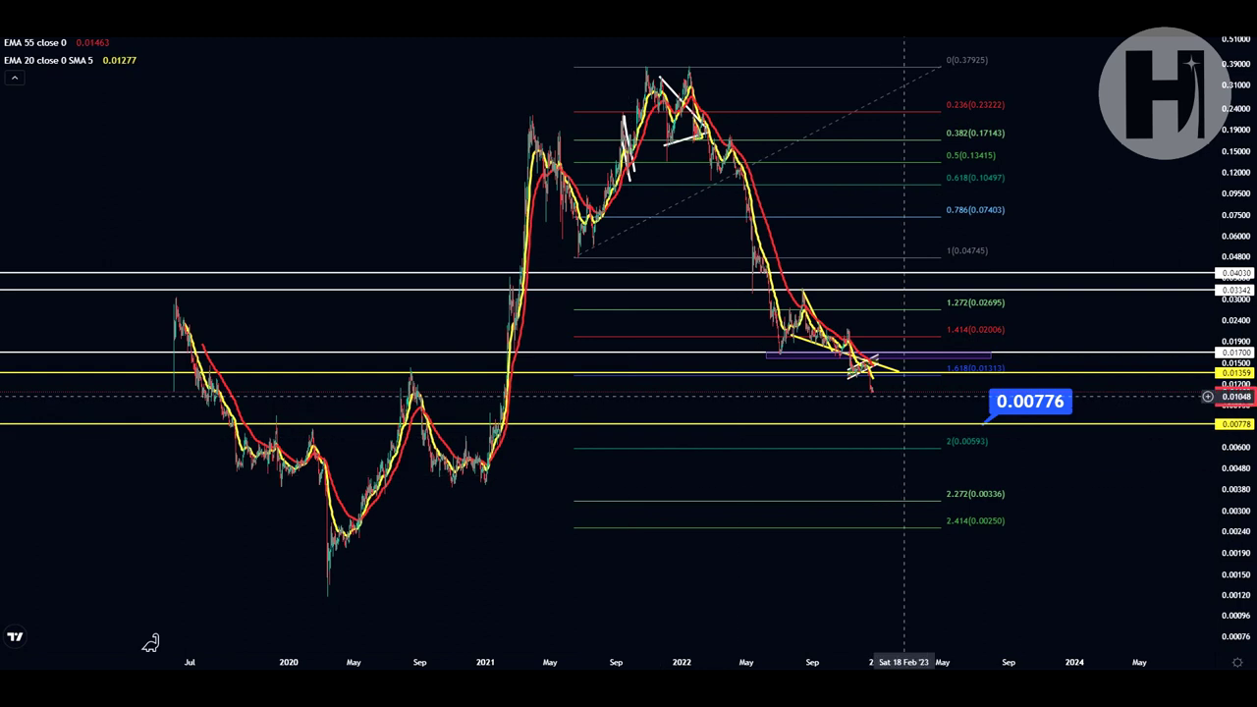
pyautogui.keyDown('shift'); pyautogui.click(921, 390); pyautogui.keyUp('shift')
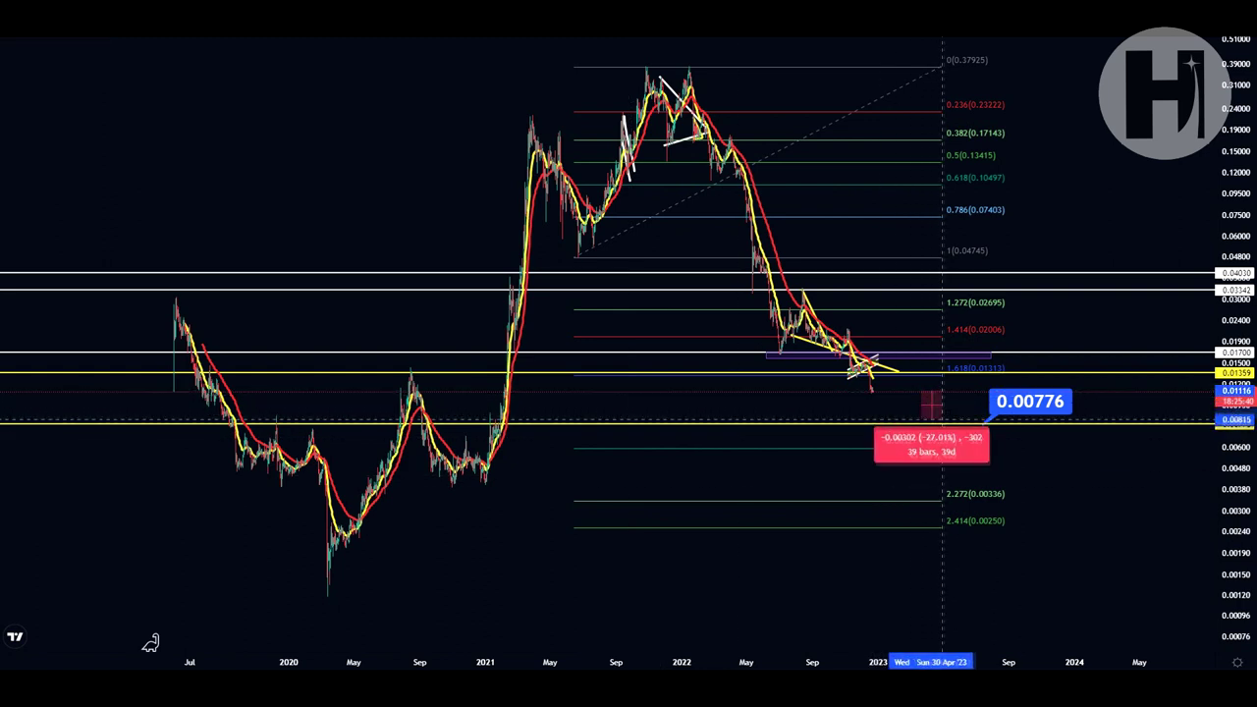
pyautogui.click(1076, 499)
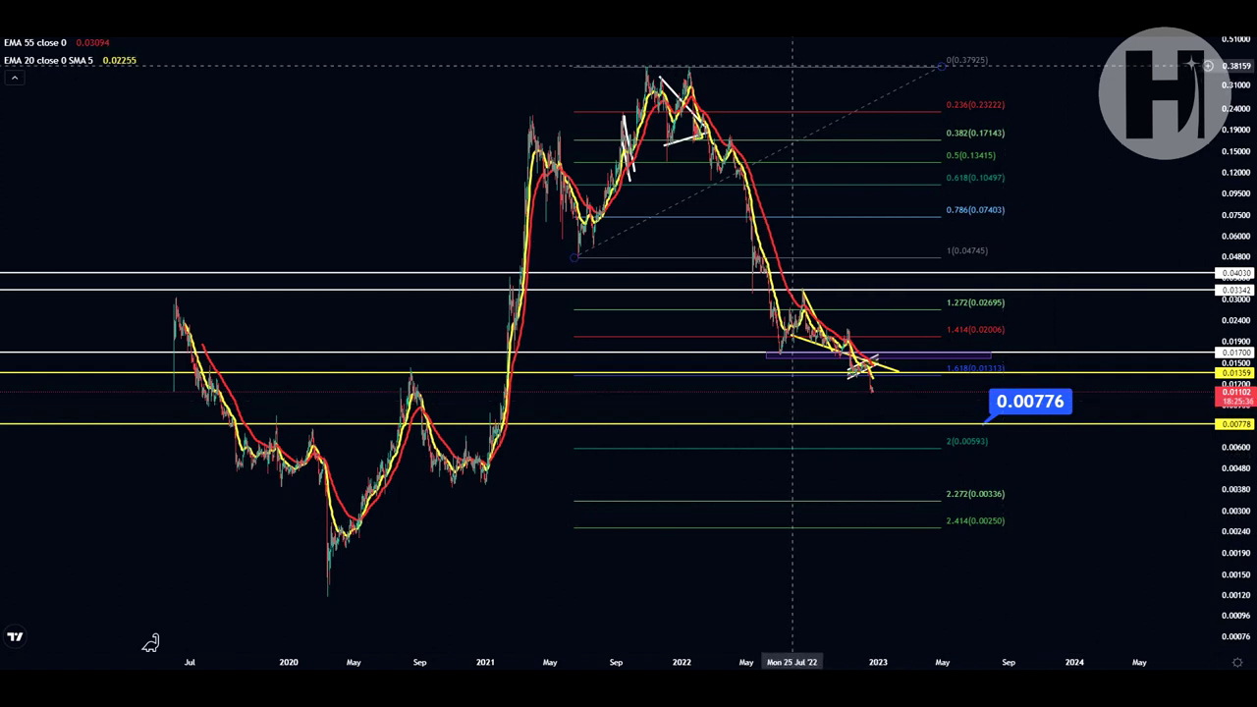
pyautogui.keyDown('shift'); pyautogui.click(792, 67); pyautogui.keyUp('shift')
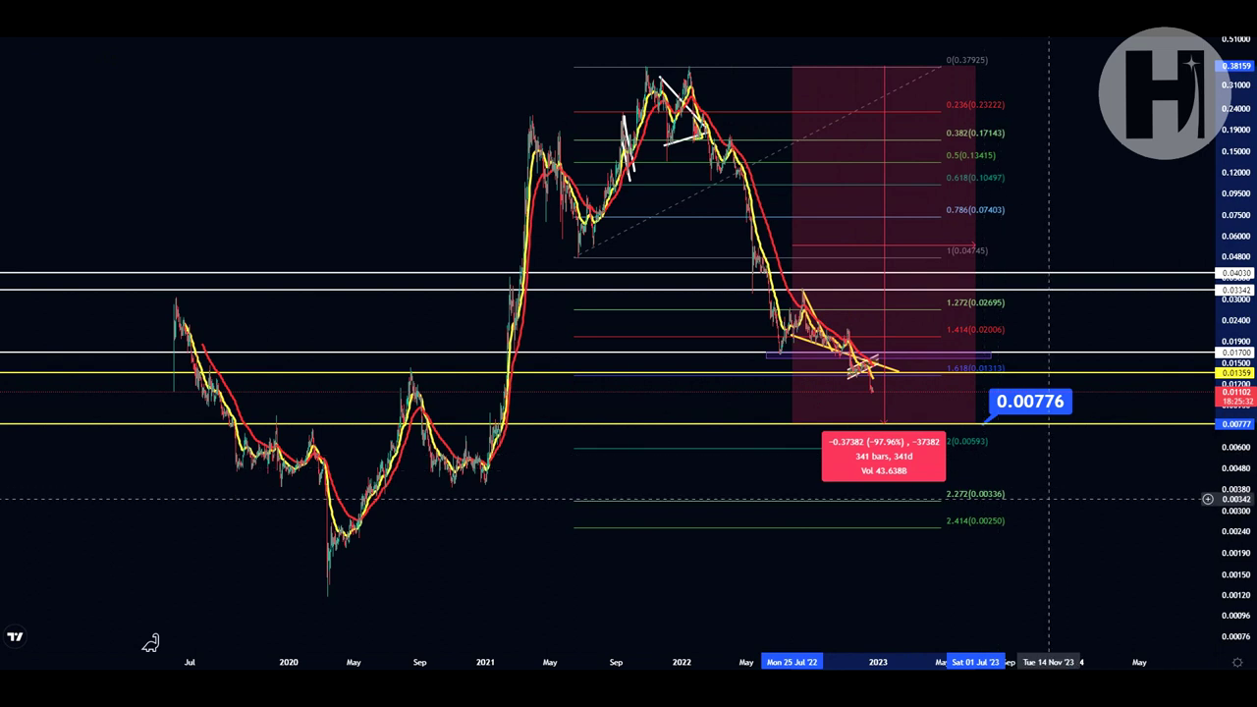
pyautogui.click(1046, 499)
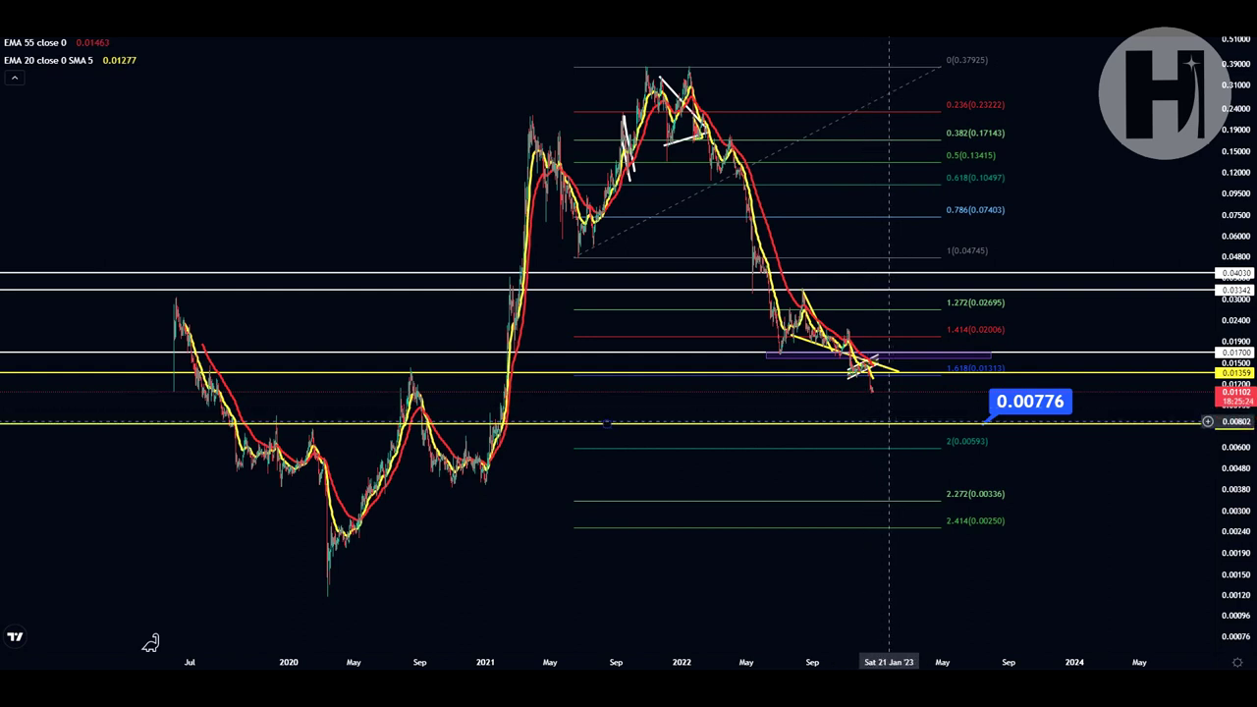
# - Sketch short brush strokes between the current price and the yellow 0.00778 line, and undo them
pyautogui.moveTo(766, 408); pyautogui.dragTo(885, 401)
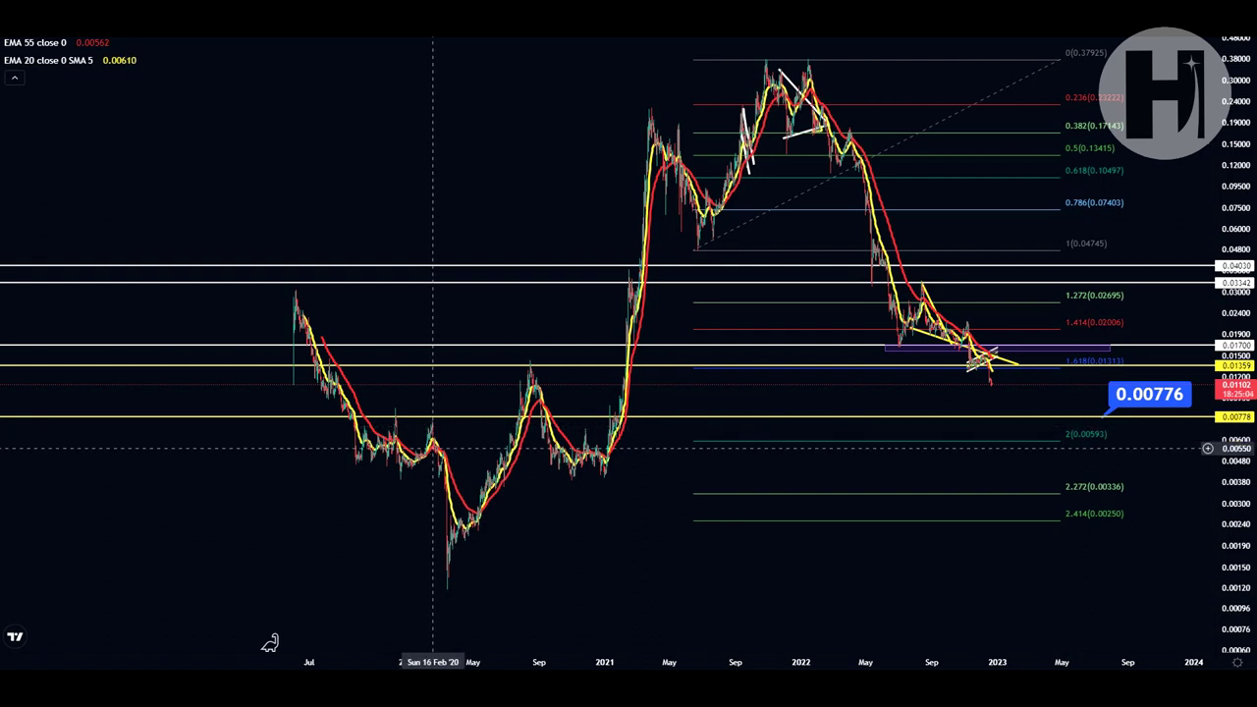
pyautogui.click(586, 418)
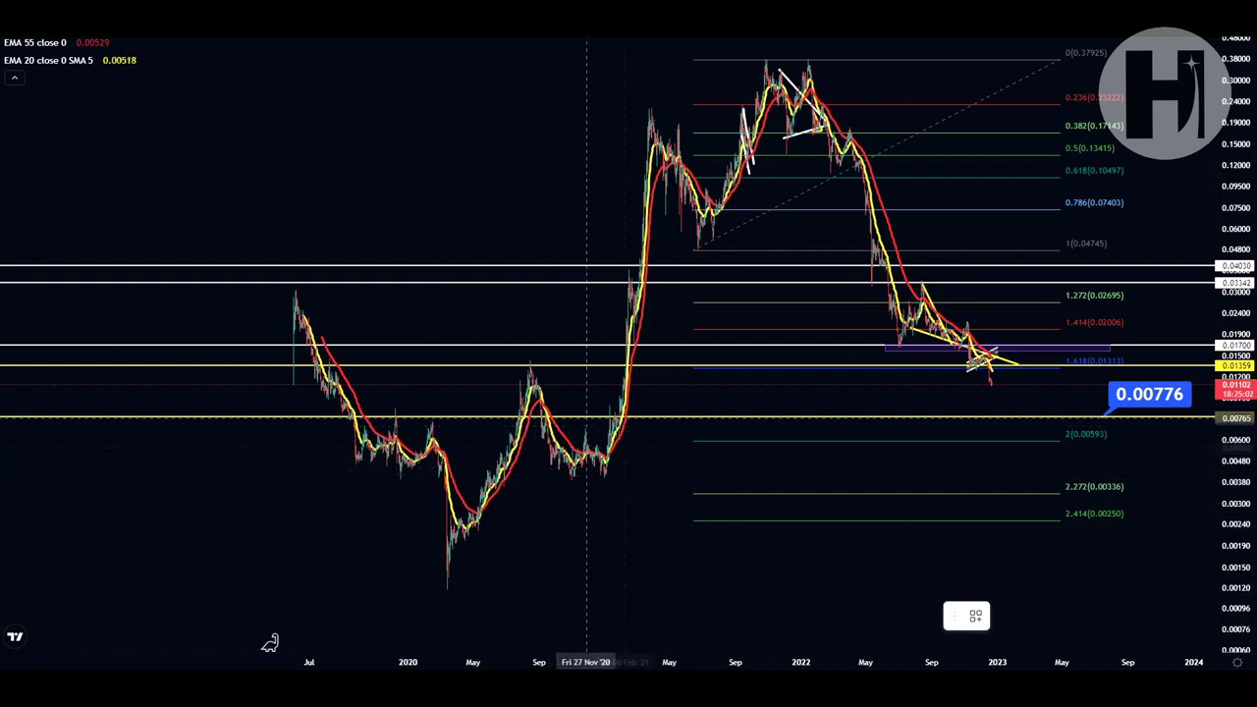
pyautogui.moveTo(655, 407)
pyautogui.mouseDown()
pyautogui.moveTo(475, 377)
pyautogui.moveTo(654, 417)
pyautogui.moveTo(589, 398)
pyautogui.moveTo(567, 441)
pyautogui.moveTo(658, 414)
pyautogui.mouseUp()
pyautogui.hotkey('ctrl', 'z')
pyautogui.moveTo(581, 463)
pyautogui.mouseDown()
pyautogui.moveTo(593, 422)
pyautogui.moveTo(608, 422)
pyautogui.moveTo(621, 183)
pyautogui.moveTo(693, 230)
pyautogui.moveTo(813, 128)
pyautogui.moveTo(991, 378)
pyautogui.moveTo(1015, 438)
pyautogui.moveTo(1001, 406)
pyautogui.moveTo(1018, 389)
pyautogui.moveTo(1047, 402)
pyautogui.moveTo(1042, 421)
pyautogui.mouseUp()
pyautogui.hotkey('ctrl', 'z')
pyautogui.hotkey('ctrl', 'z')
pyautogui.hotkey('ctrl', 'z')
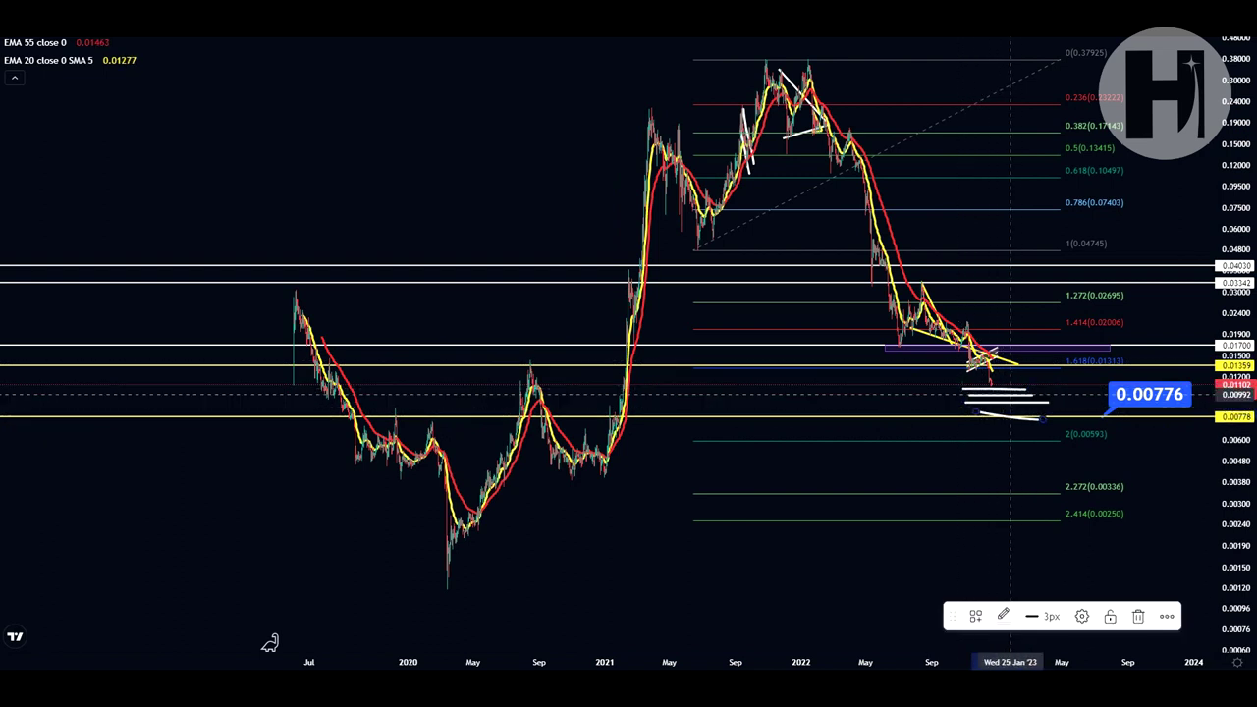
pyautogui.hotkey('ctrl', 'z')
pyautogui.hotkey('ctrl', 'z')
pyautogui.hotkey('ctrl', 'z')
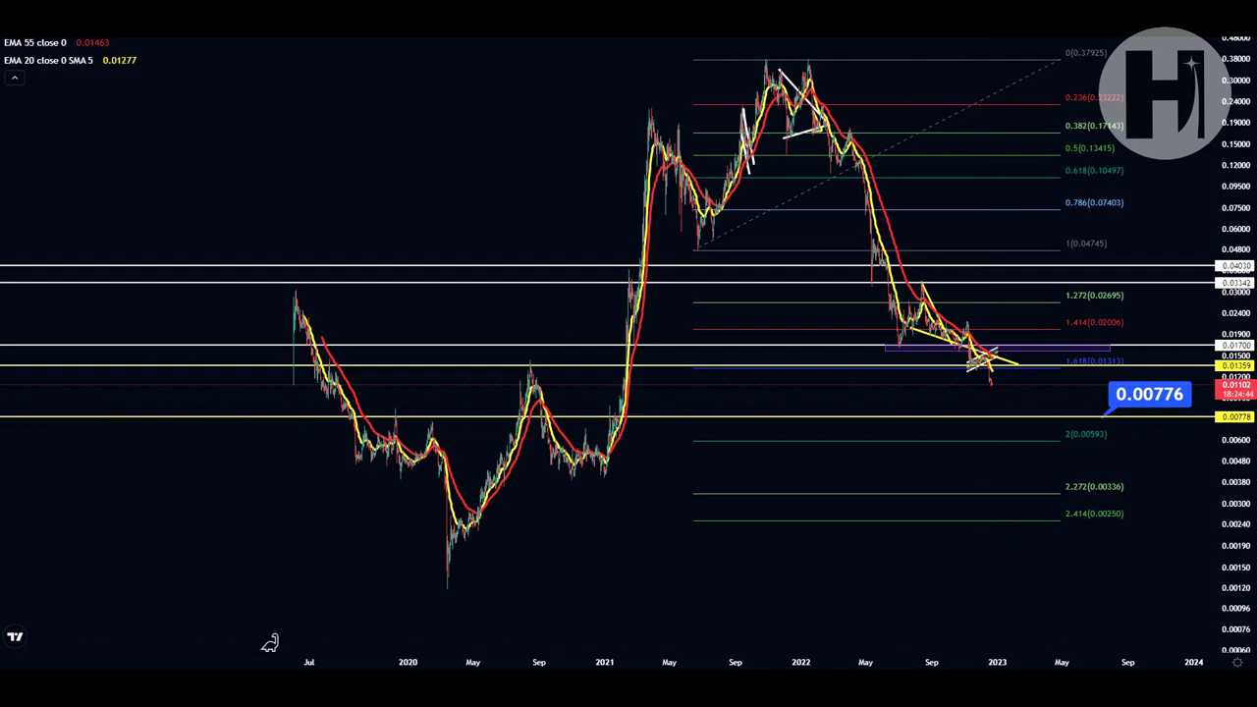
# - Place a price label at 0.00595 on the Fibonacci 2 level and measure the drop to it from the current price
pyautogui.moveTo(947, 557); pyautogui.dragTo(763, 571)
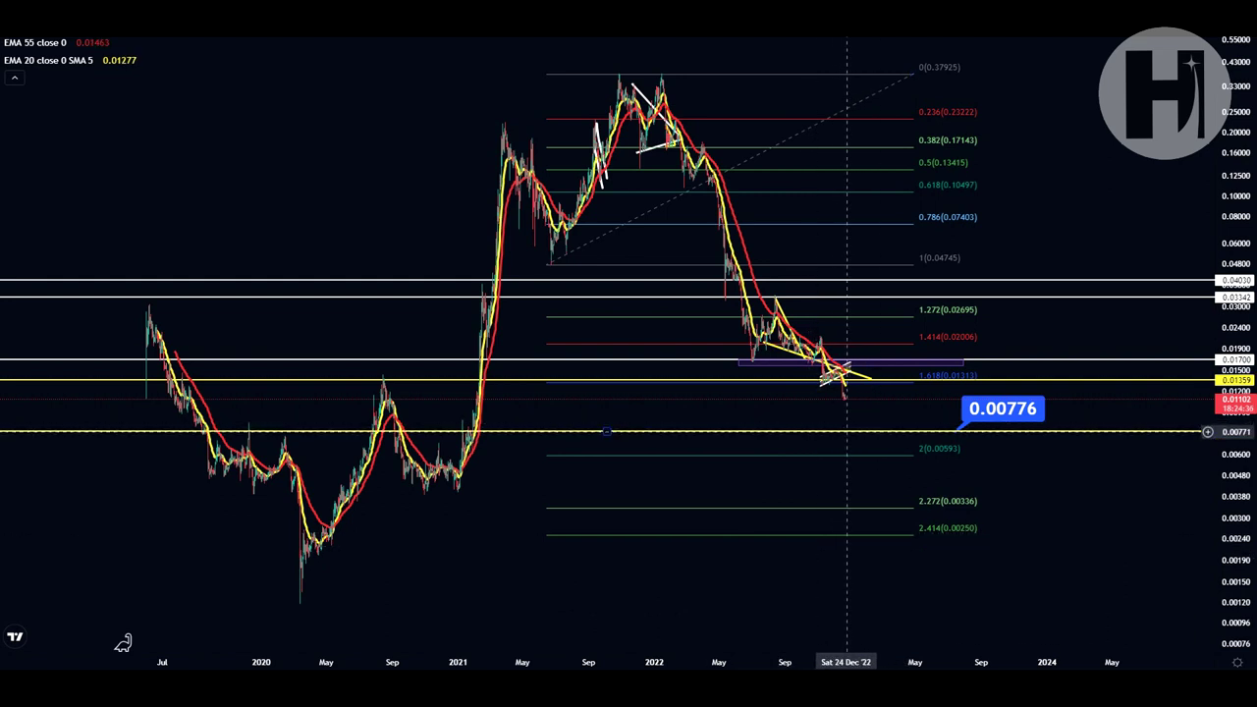
pyautogui.moveTo(546, 481); pyautogui.dragTo(576, 479)
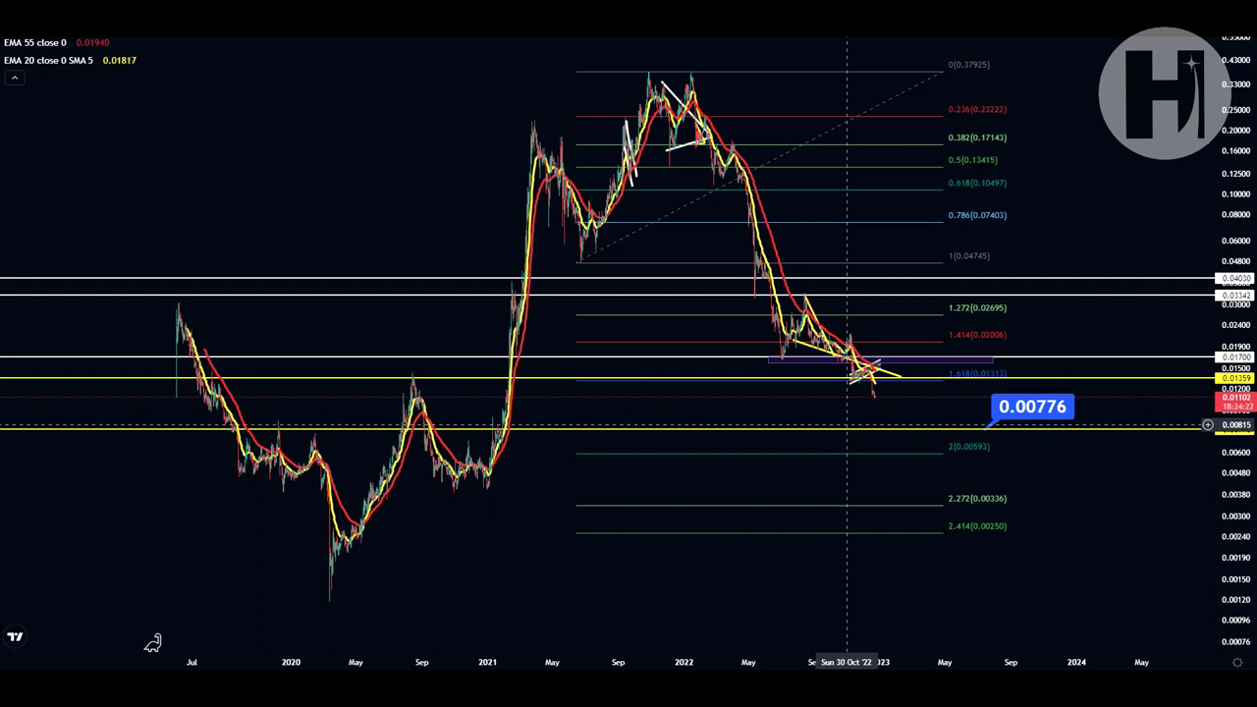
pyautogui.moveTo(874, 426); pyautogui.dragTo(815, 380)
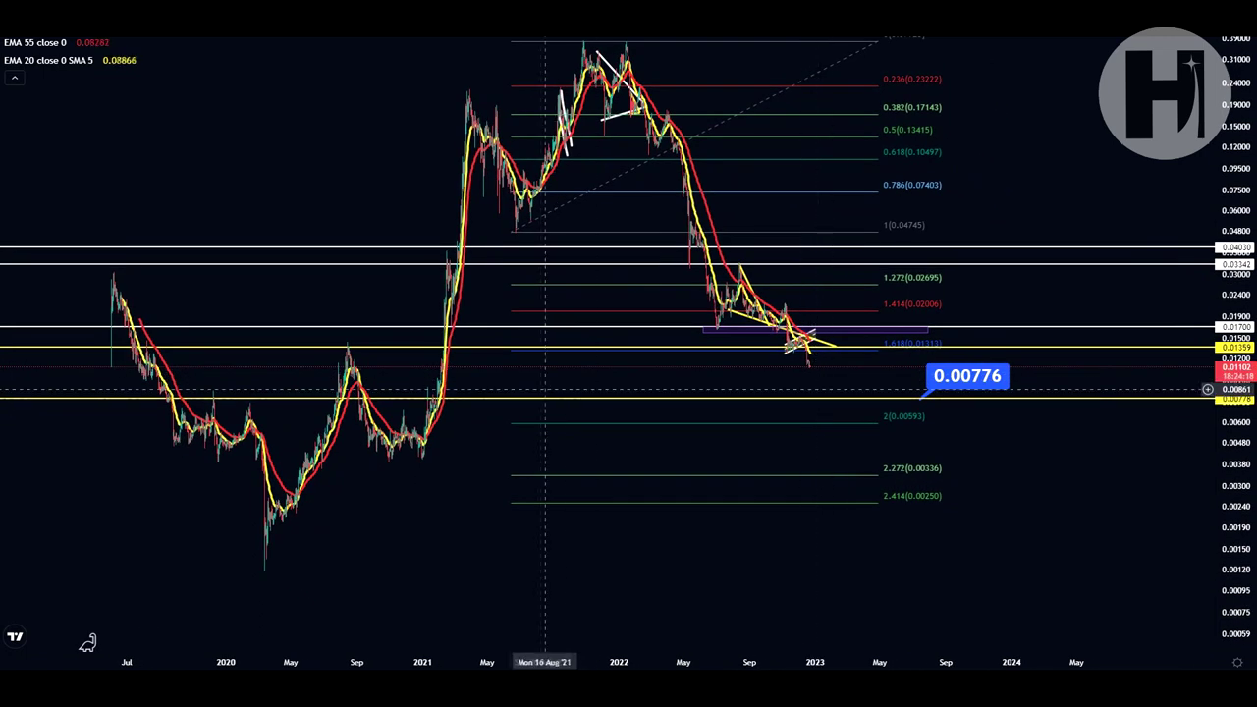
pyautogui.moveTo(483, 412); pyautogui.dragTo(524, 402)
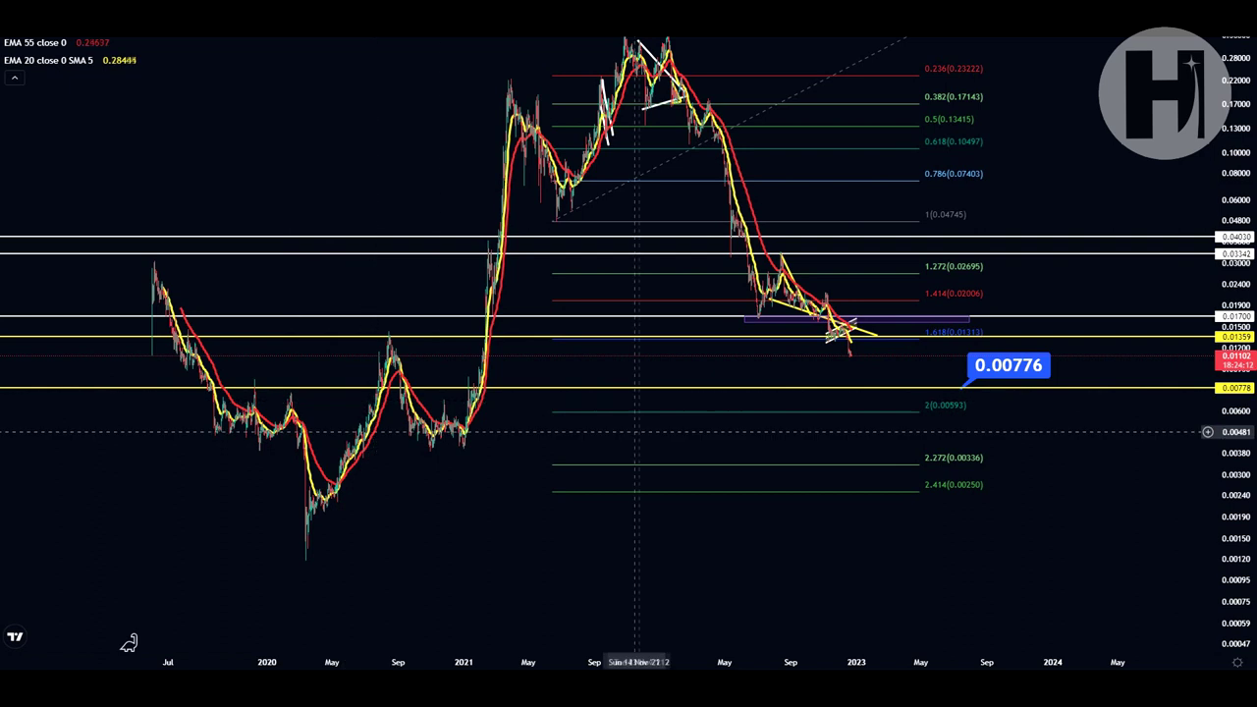
pyautogui.moveTo(1071, 472); pyautogui.dragTo(1077, 509)
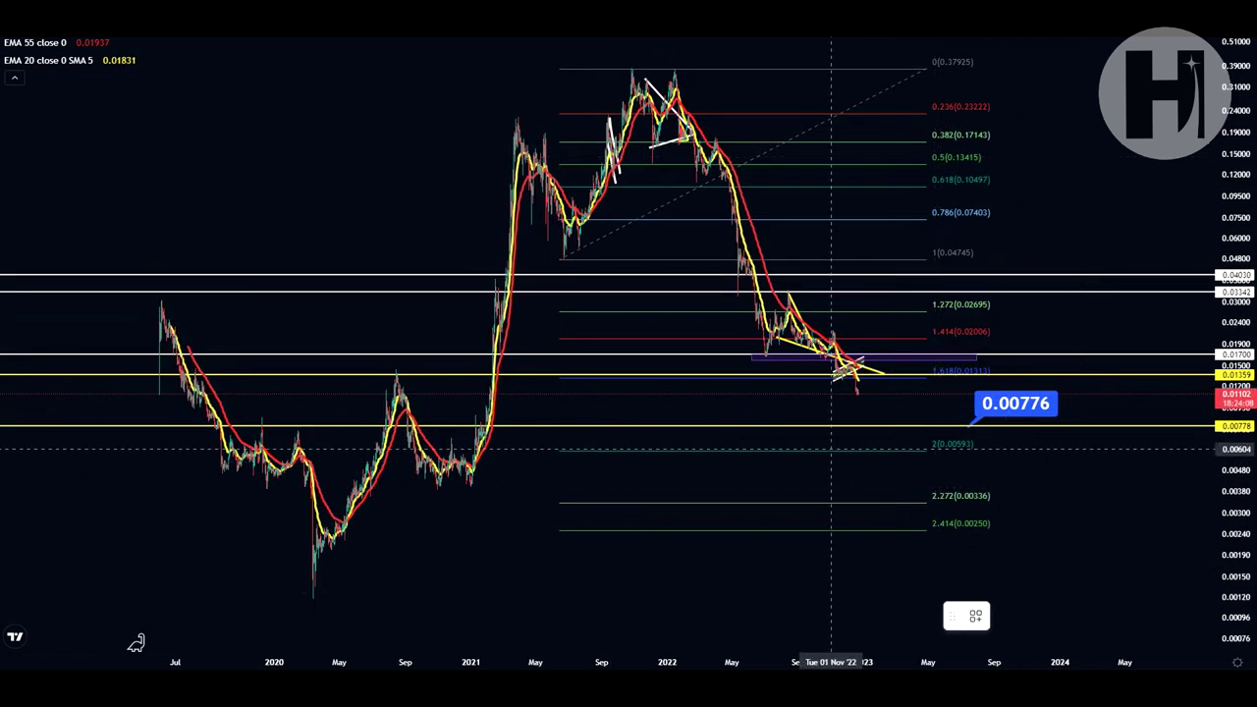
pyautogui.click(828, 451)
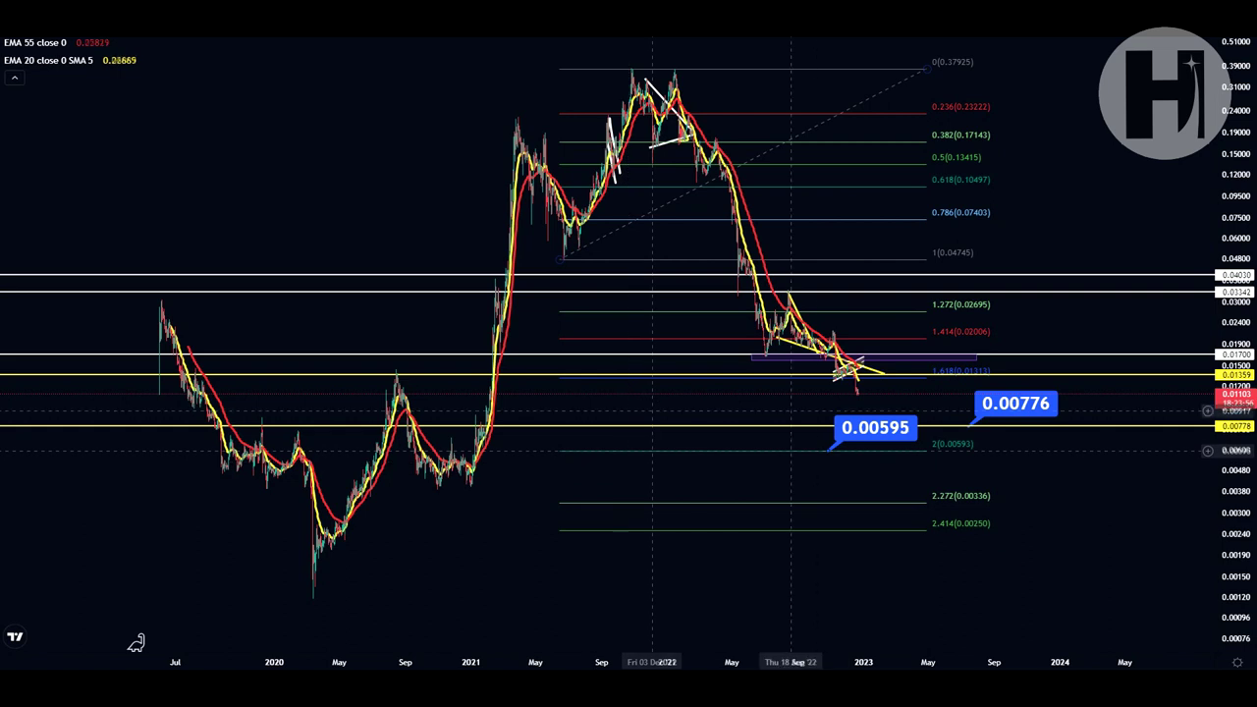
pyautogui.keyDown('shift'); pyautogui.click(909, 394); pyautogui.keyUp('shift')
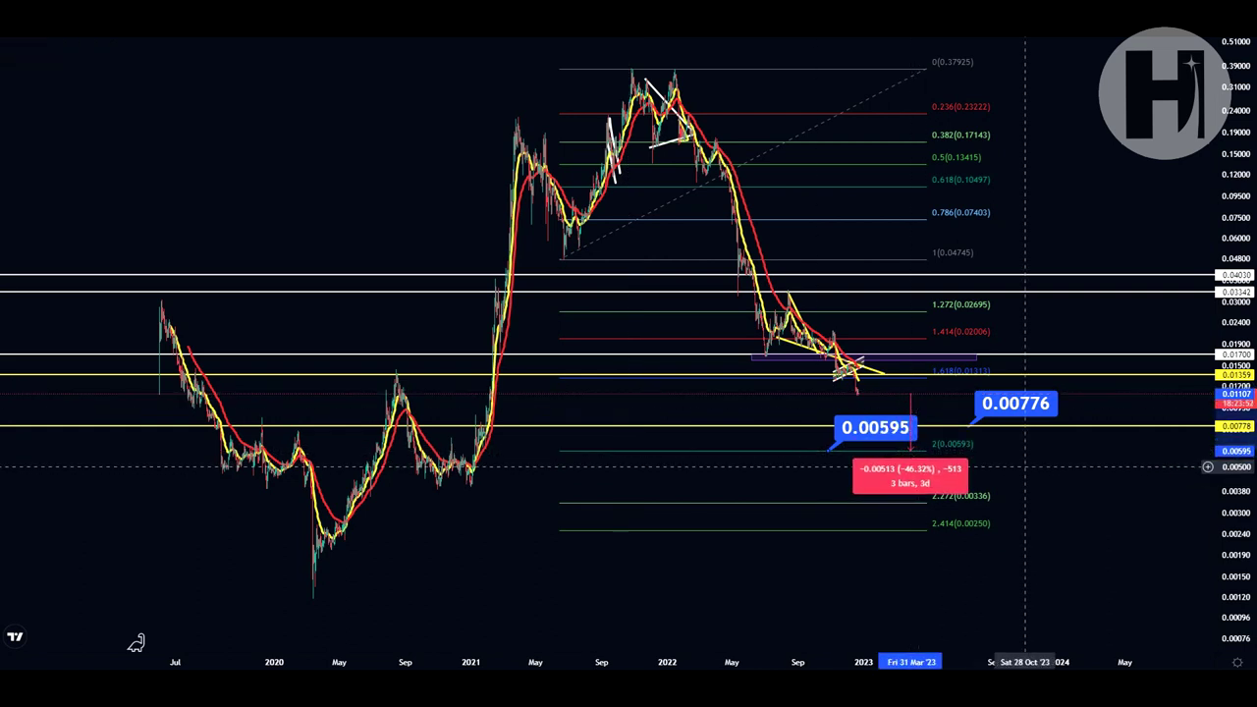
pyautogui.click(1025, 466)
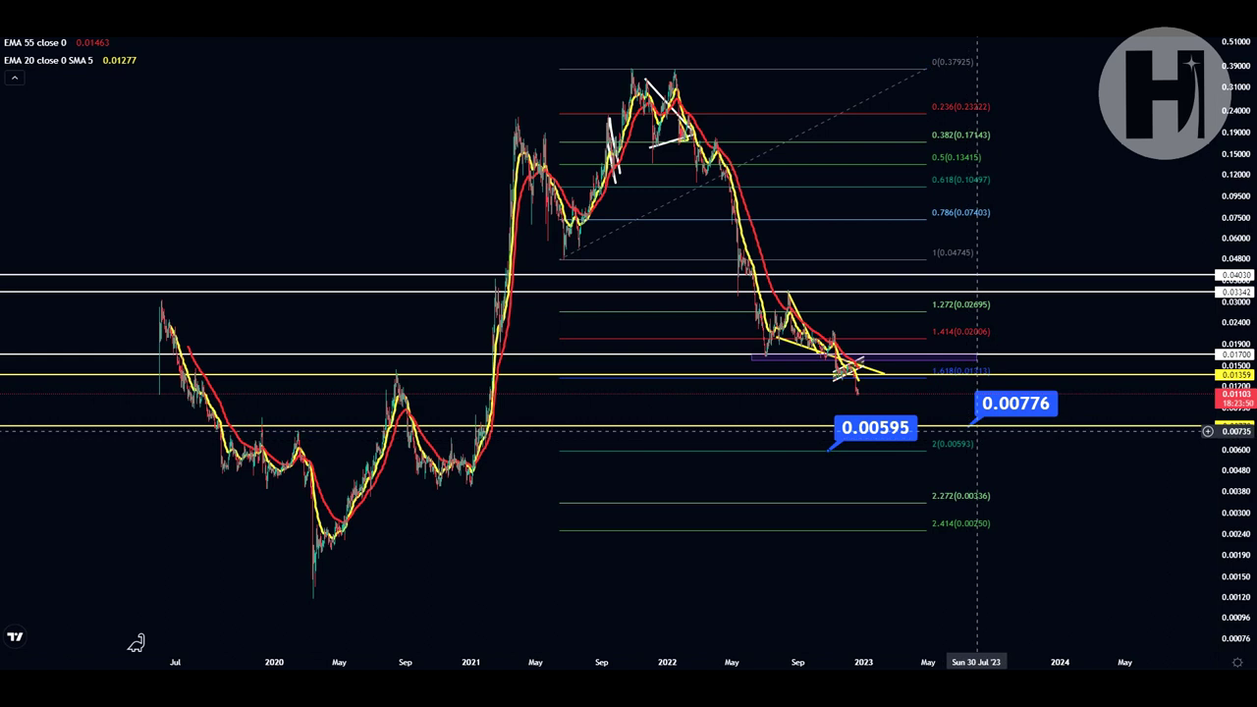
# - Measure the drop from the Fibonacci 0 level at the chart's peak to the Fibonacci 2 level near 0.00595
pyautogui.keyDown('shift'); pyautogui.click(757, 69); pyautogui.keyUp('shift')
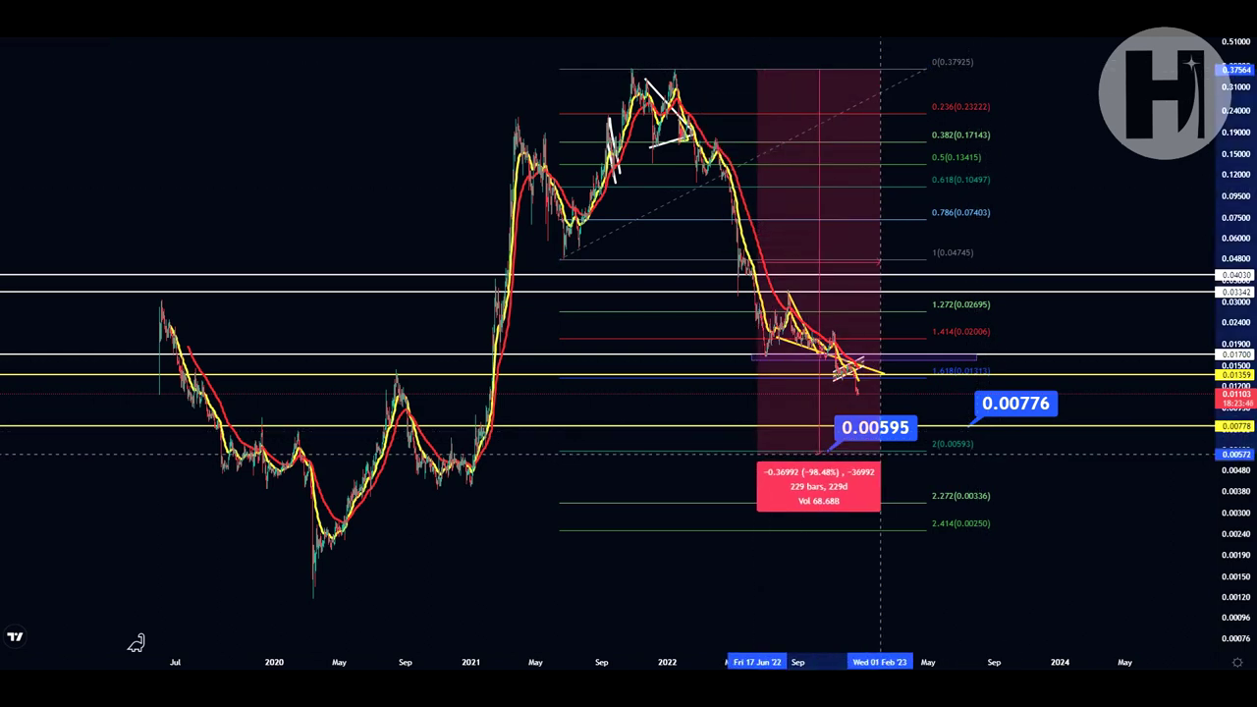
pyautogui.click(902, 453)
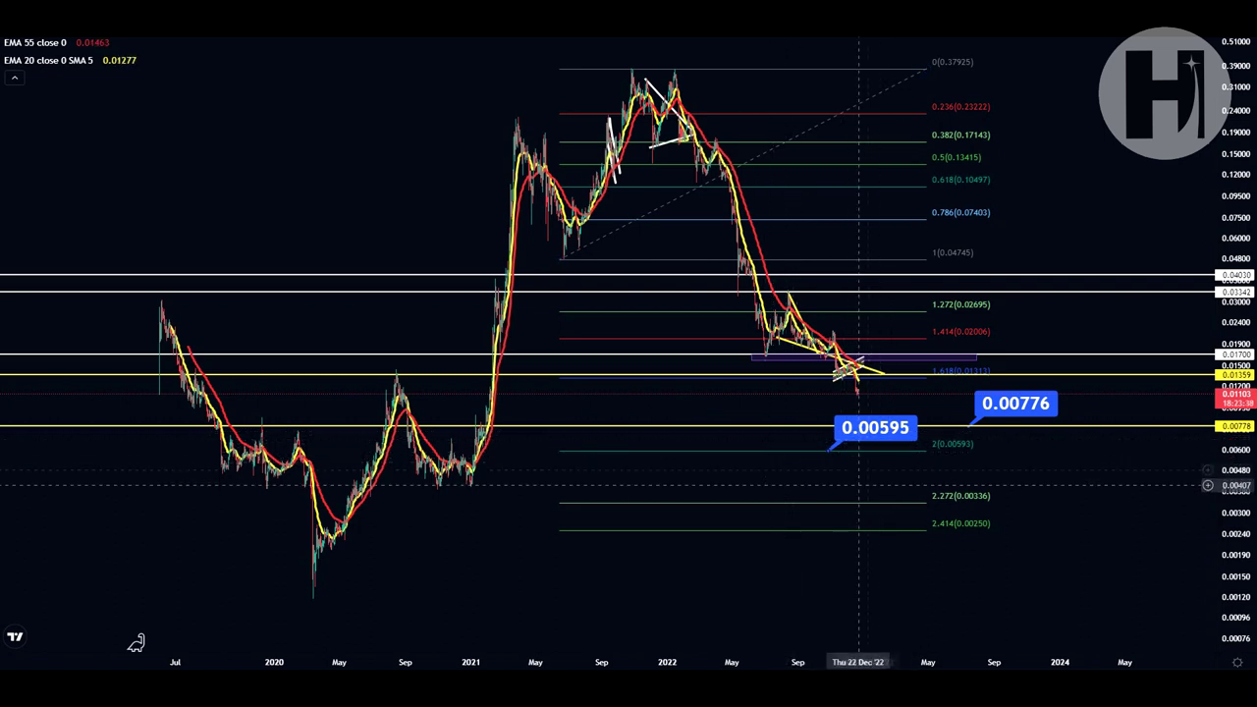
# - Examine the most recent candles around the rising yellow channel and the space down to the yellow 0.00778 line
pyautogui.moveTo(713, 417); pyautogui.dragTo(663, 417)
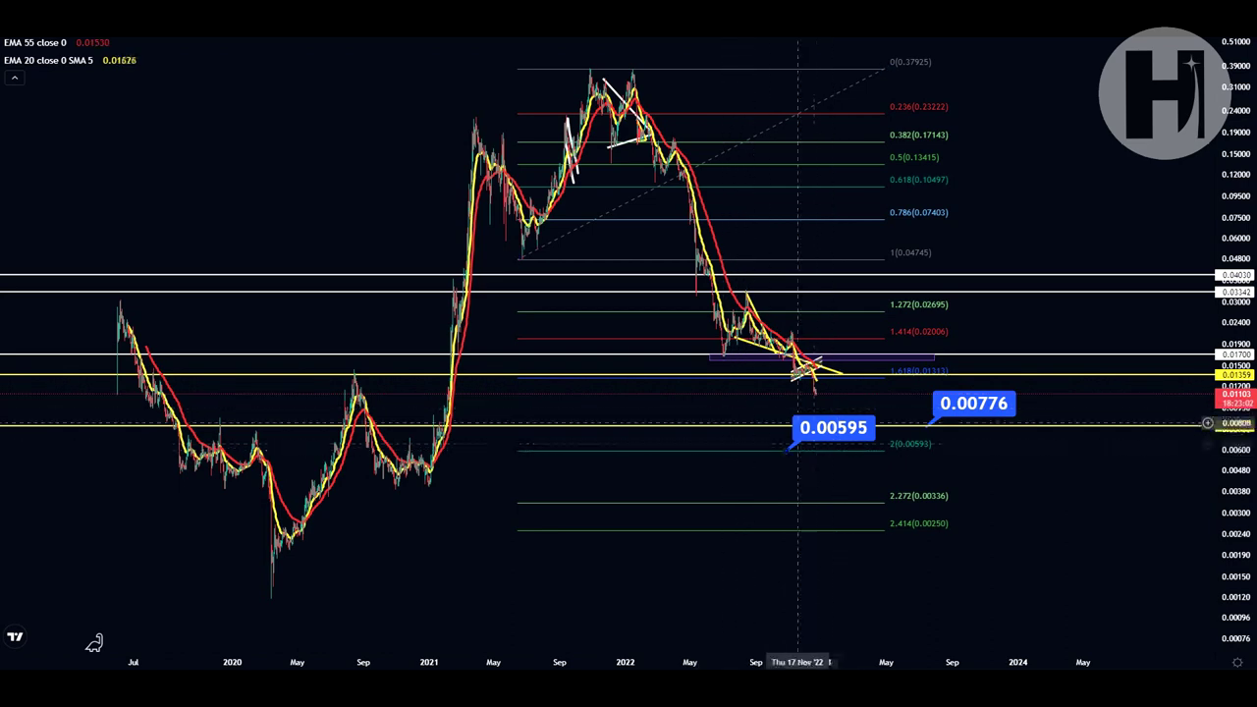
pyautogui.scroll(8, 415, 598)
pyautogui.moveTo(364, 492); pyautogui.dragTo(653, 464)
pyautogui.moveTo(1234, 442); pyautogui.dragTo(1234, 147)
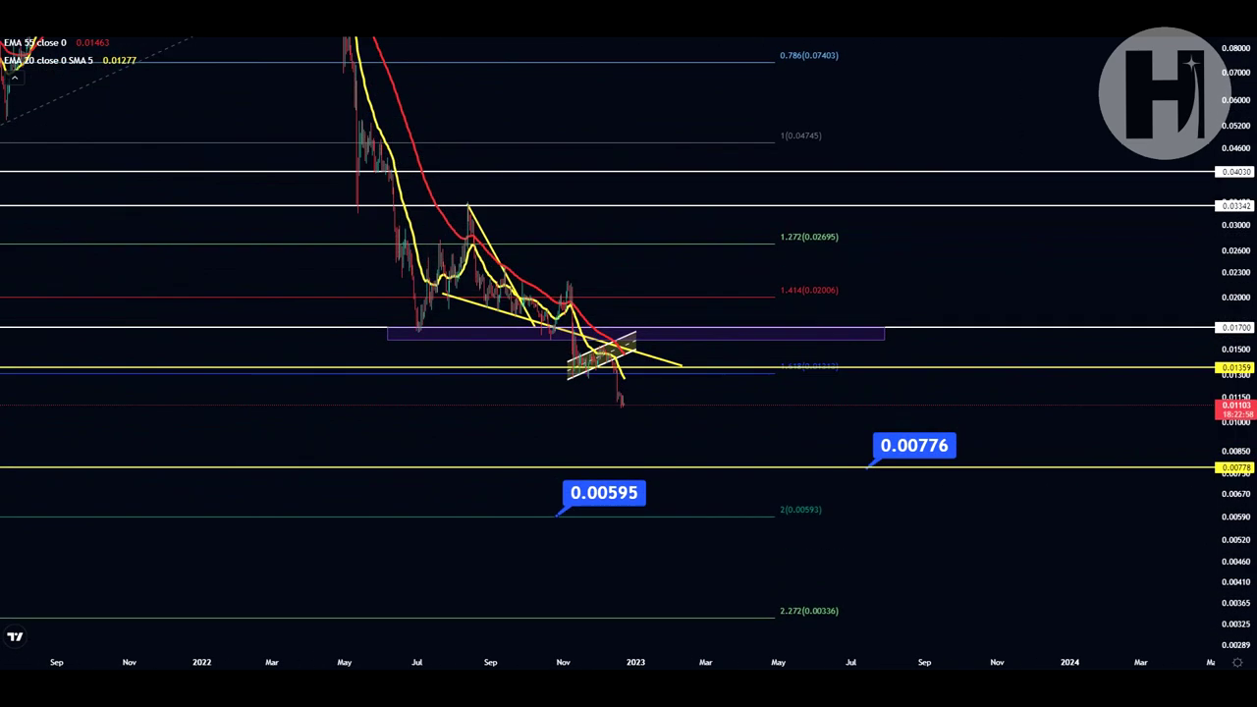
pyautogui.moveTo(972, 271); pyautogui.dragTo(1033, 176)
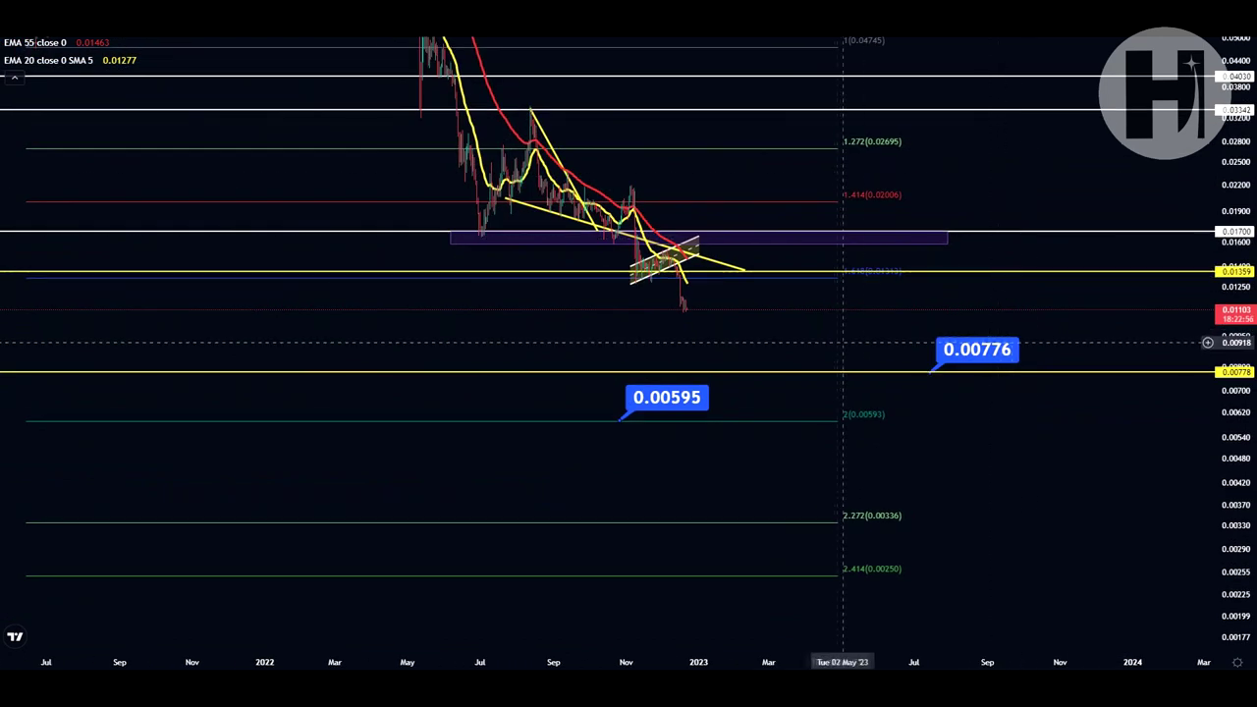
pyautogui.moveTo(842, 343); pyautogui.dragTo(943, 335)
pyautogui.moveTo(1234, 432); pyautogui.dragTo(1234, 167)
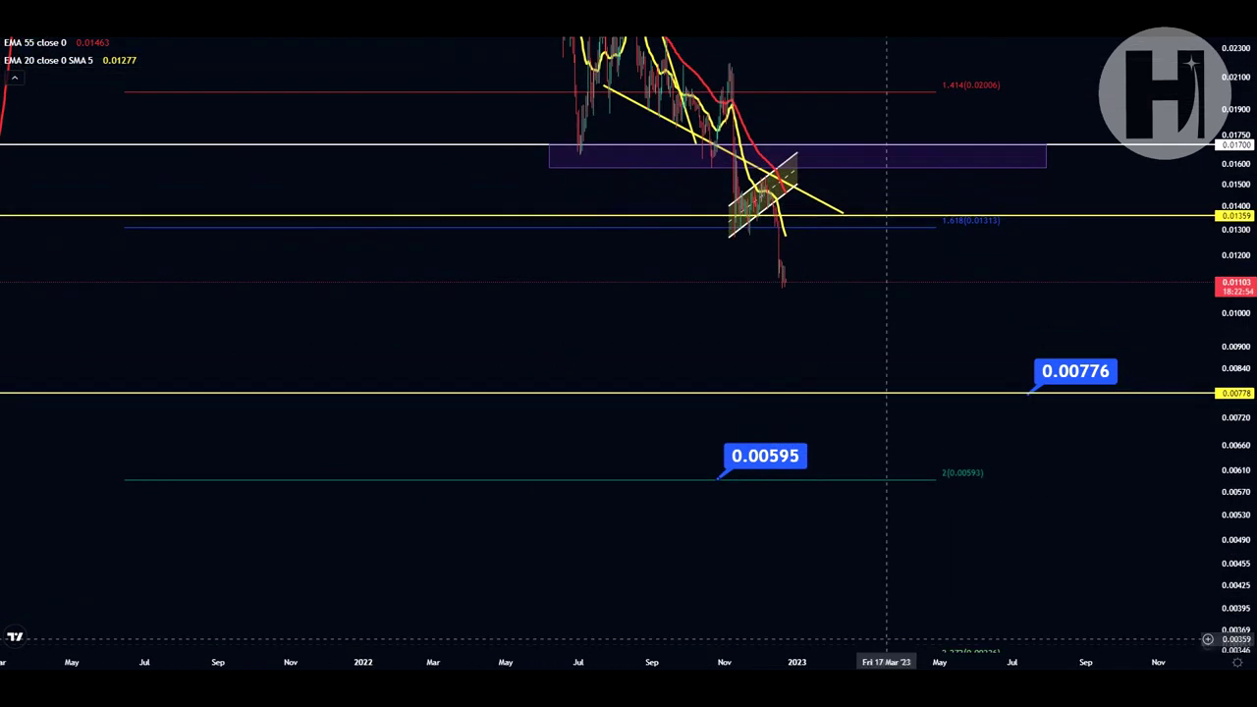
pyautogui.moveTo(880, 659); pyautogui.dragTo(491, 607)
pyautogui.moveTo(383, 320); pyautogui.dragTo(774, 394)
pyautogui.moveTo(1234, 438); pyautogui.dragTo(1234, 256)
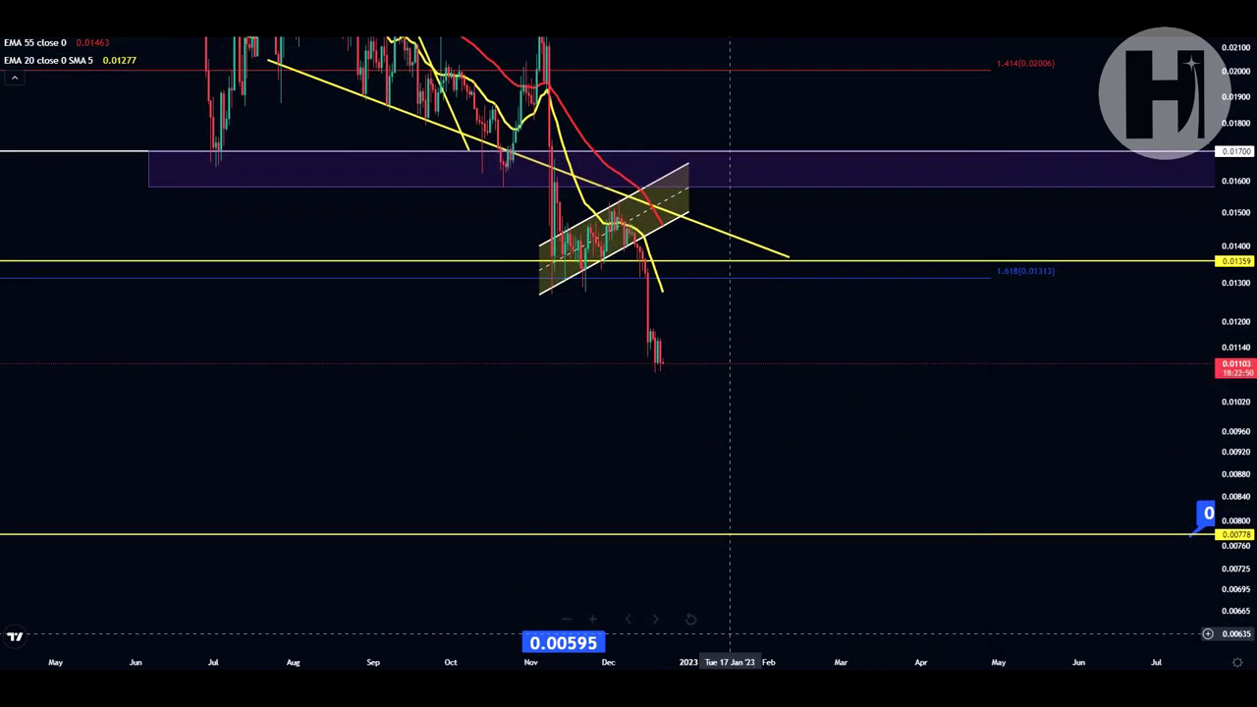
pyautogui.moveTo(770, 660); pyautogui.dragTo(960, 642)
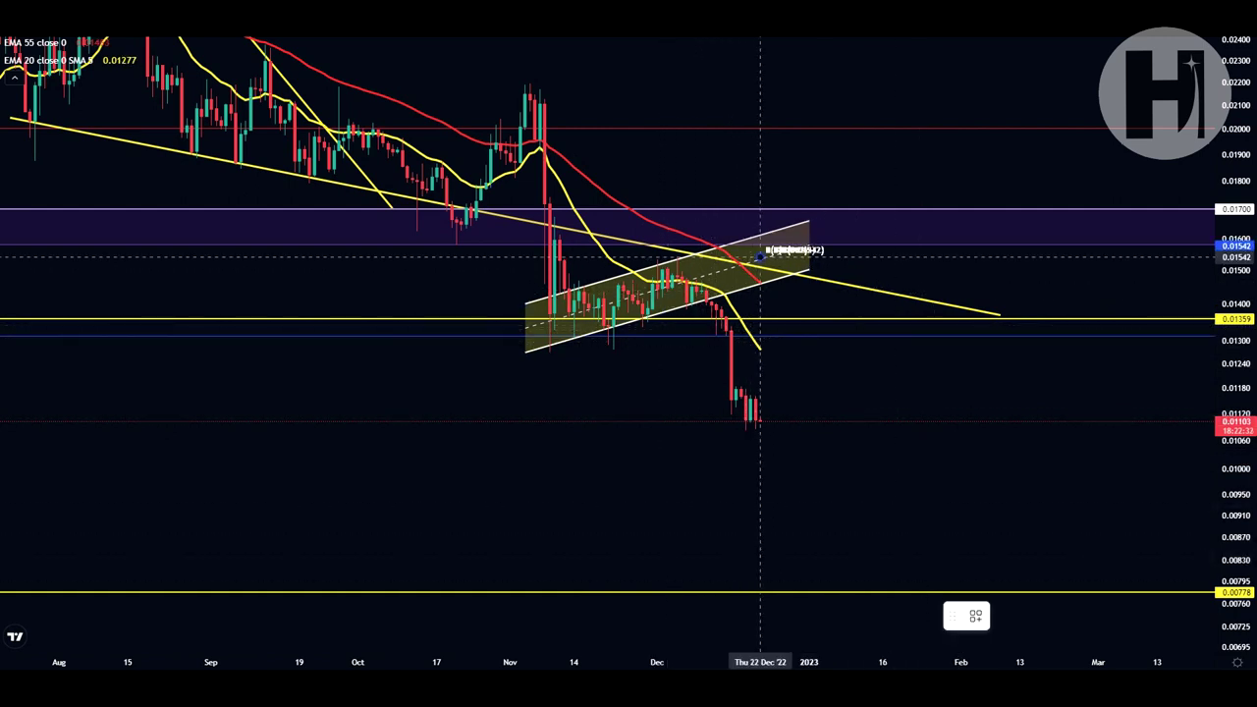
# - Draw a Fibonacci retracement from 0.01542 down to 0.01275 over the rising channel, inspect its extension levels, and delete it
pyautogui.click(587, 344)
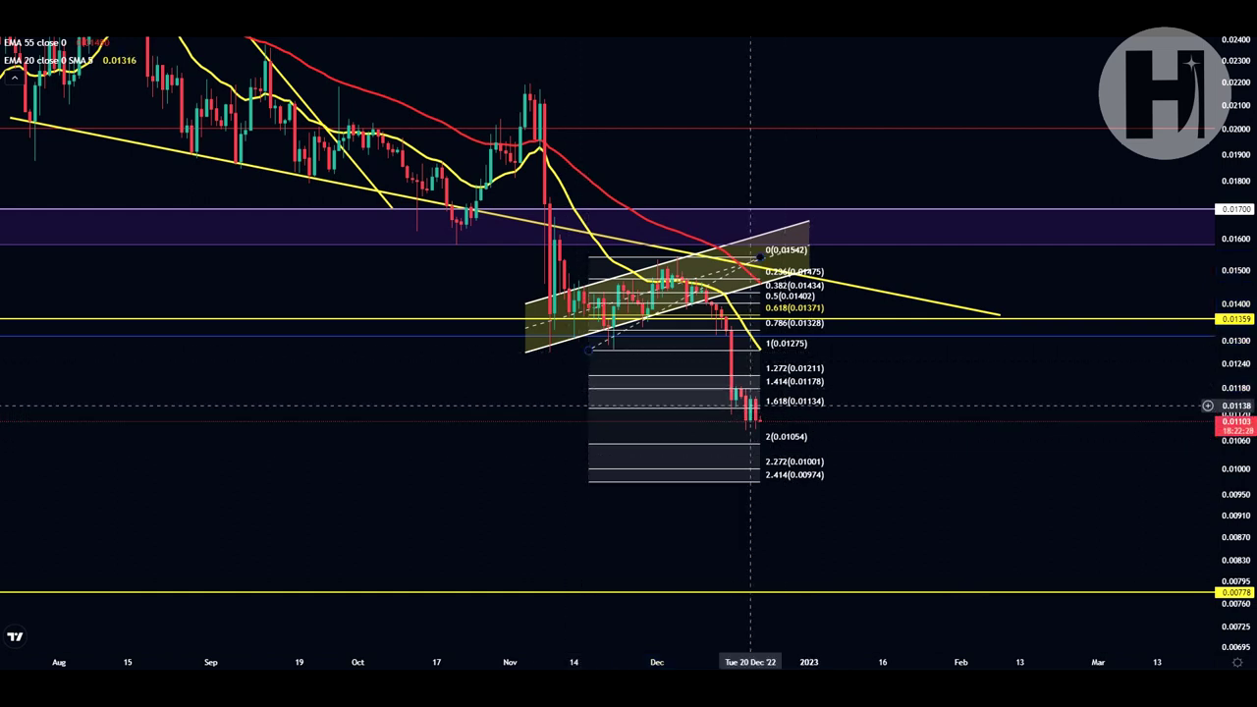
pyautogui.click(727, 444)
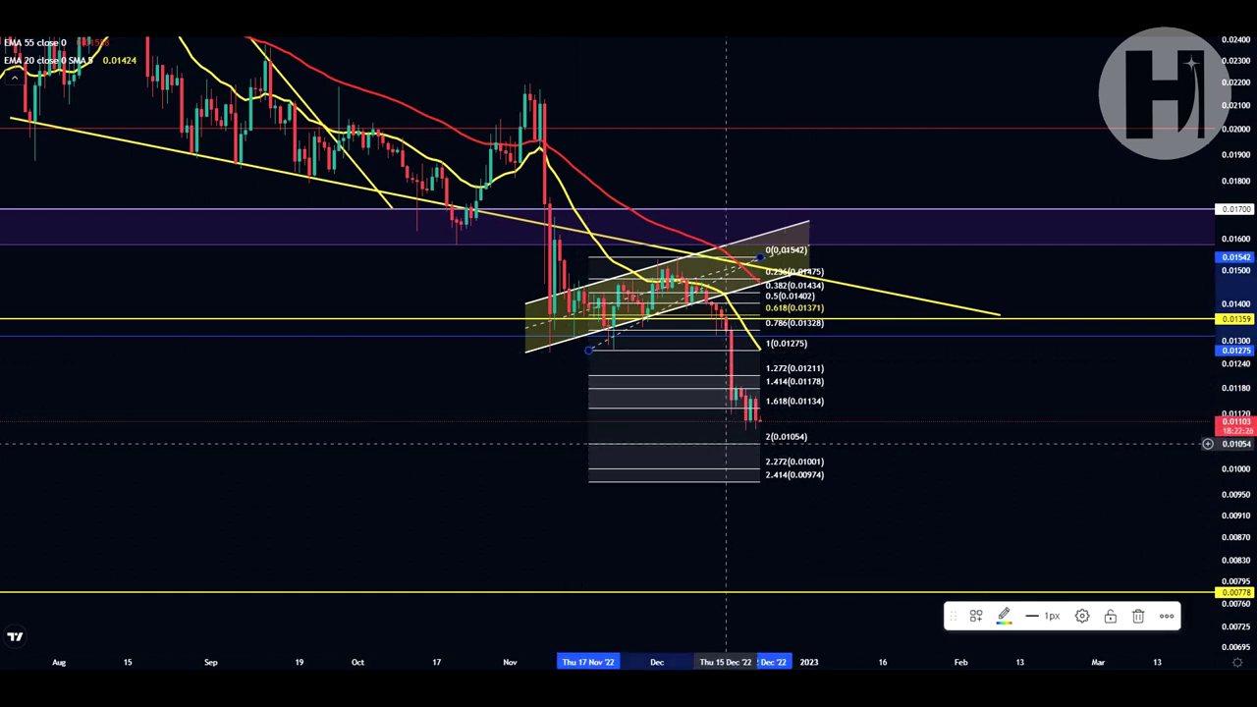
pyautogui.click(868, 537)
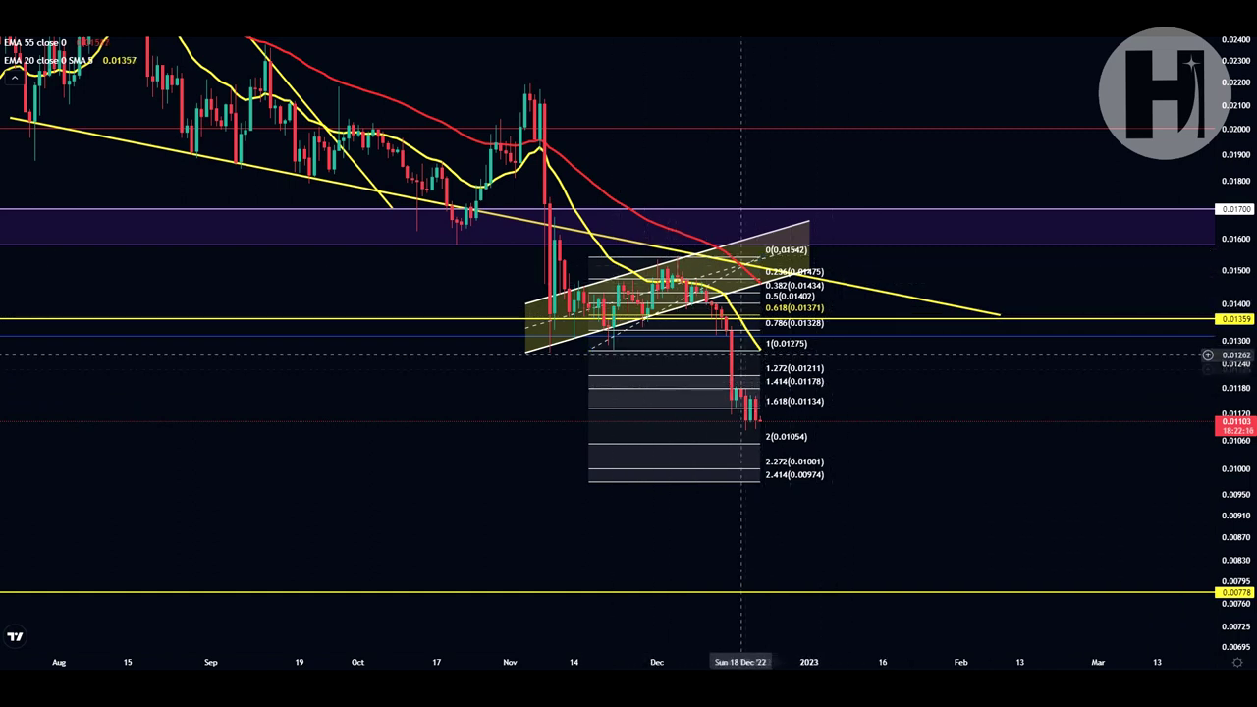
pyautogui.click(751, 371)
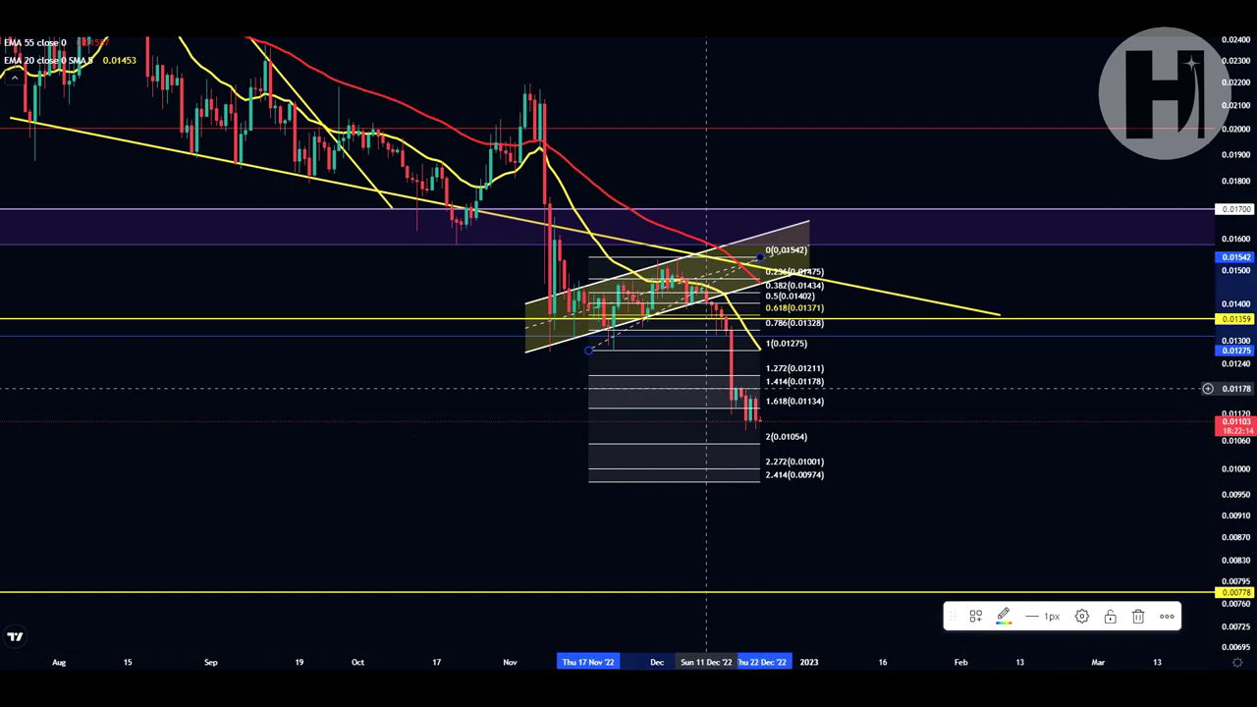
pyautogui.press('Delete')
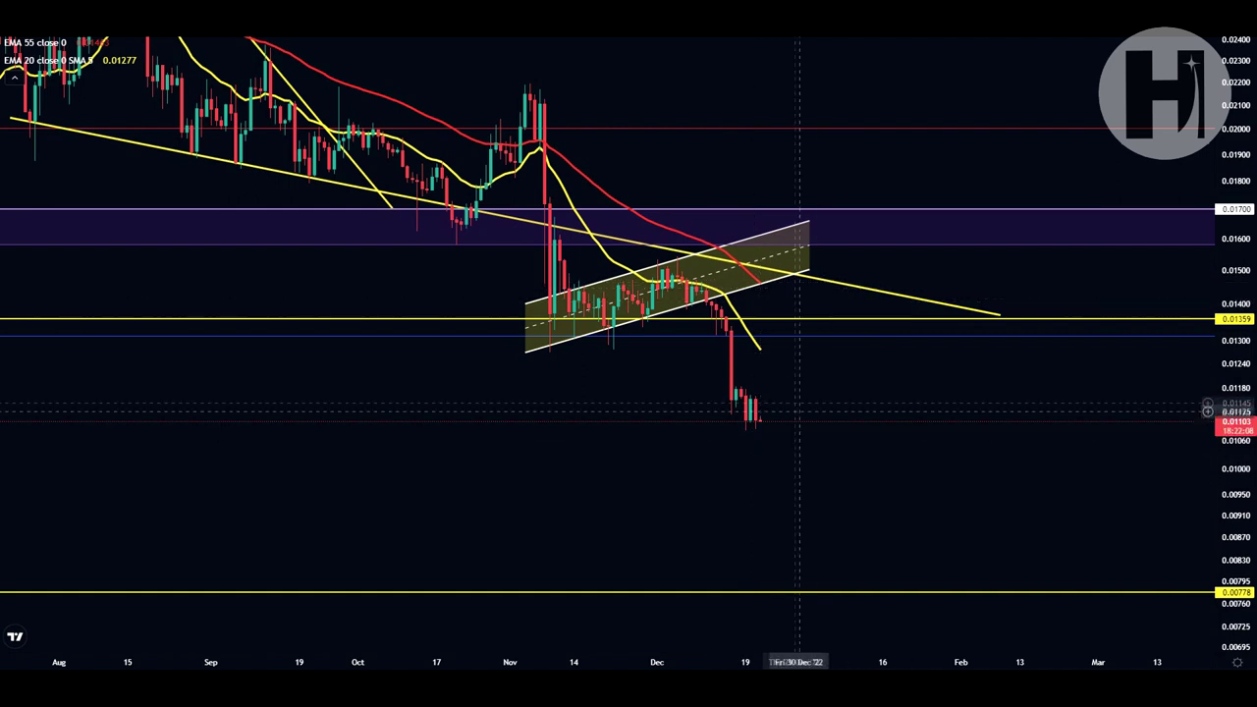
# - Measure the rise from the current price to the blue Fibonacci 1.618 level just below the yellow 0.01359 line
pyautogui.moveTo(831, 383); pyautogui.dragTo(723, 405)
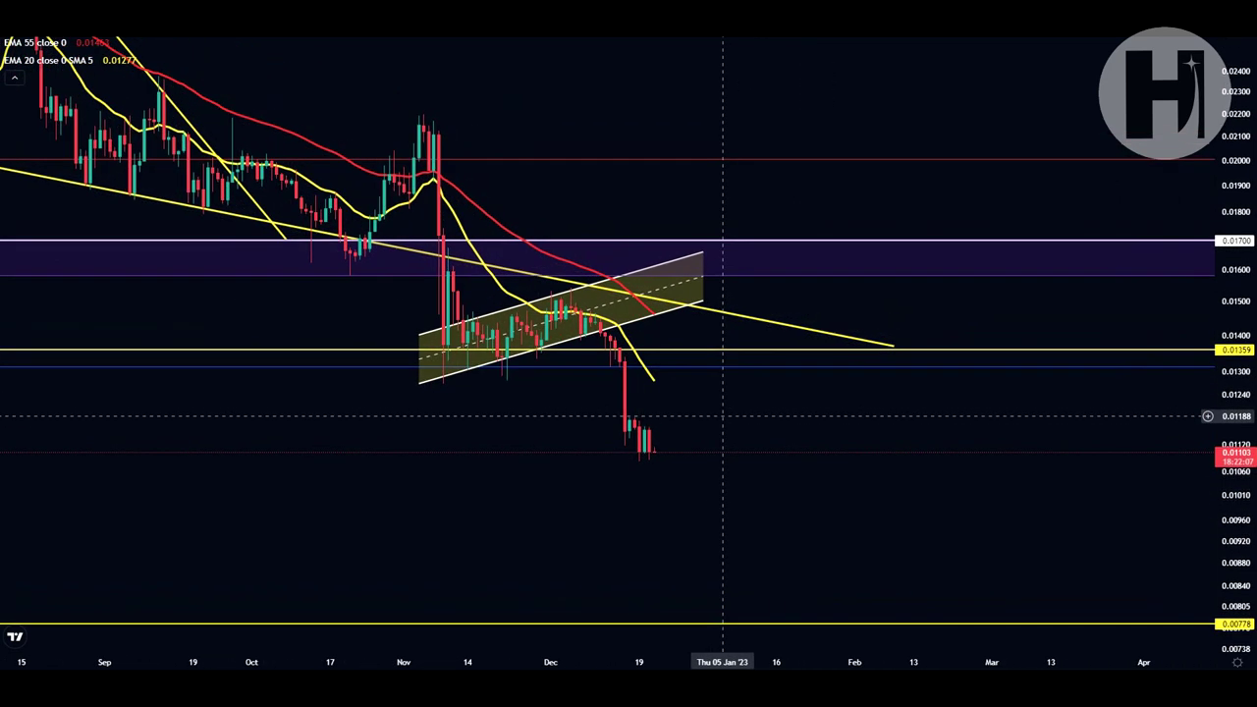
pyautogui.keyDown('shift'); pyautogui.click(674, 453); pyautogui.keyUp('shift')
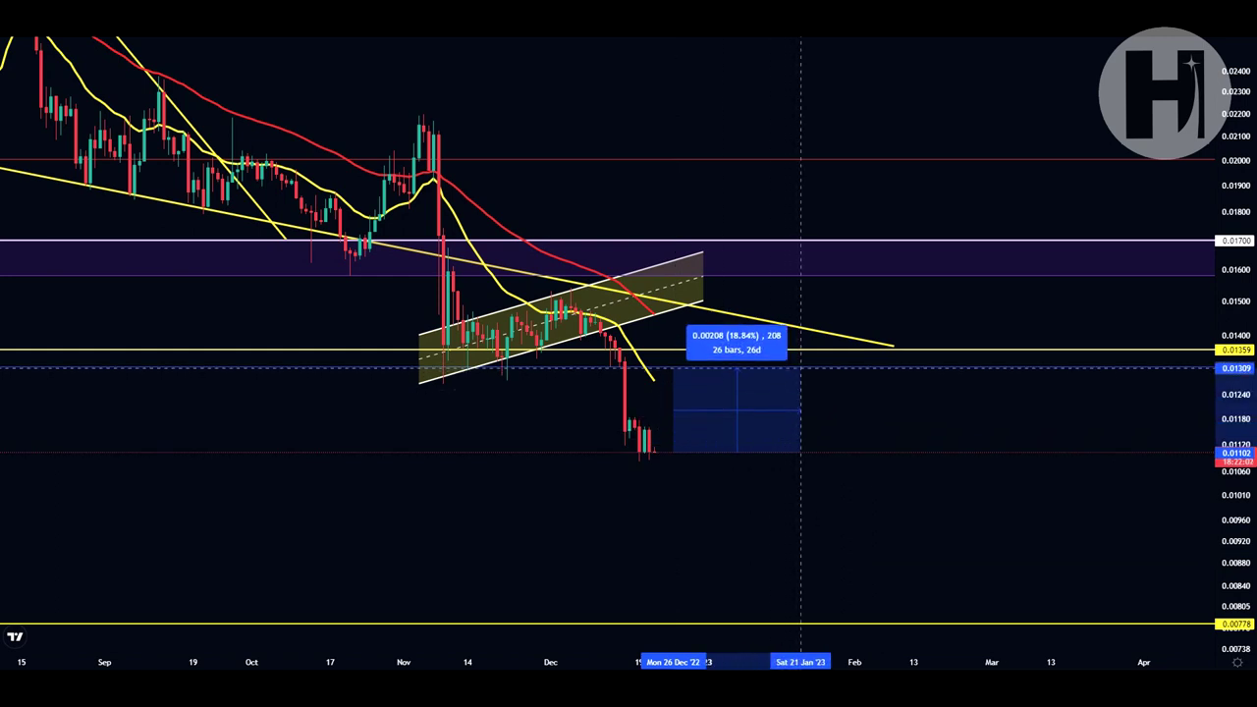
pyautogui.click(795, 367)
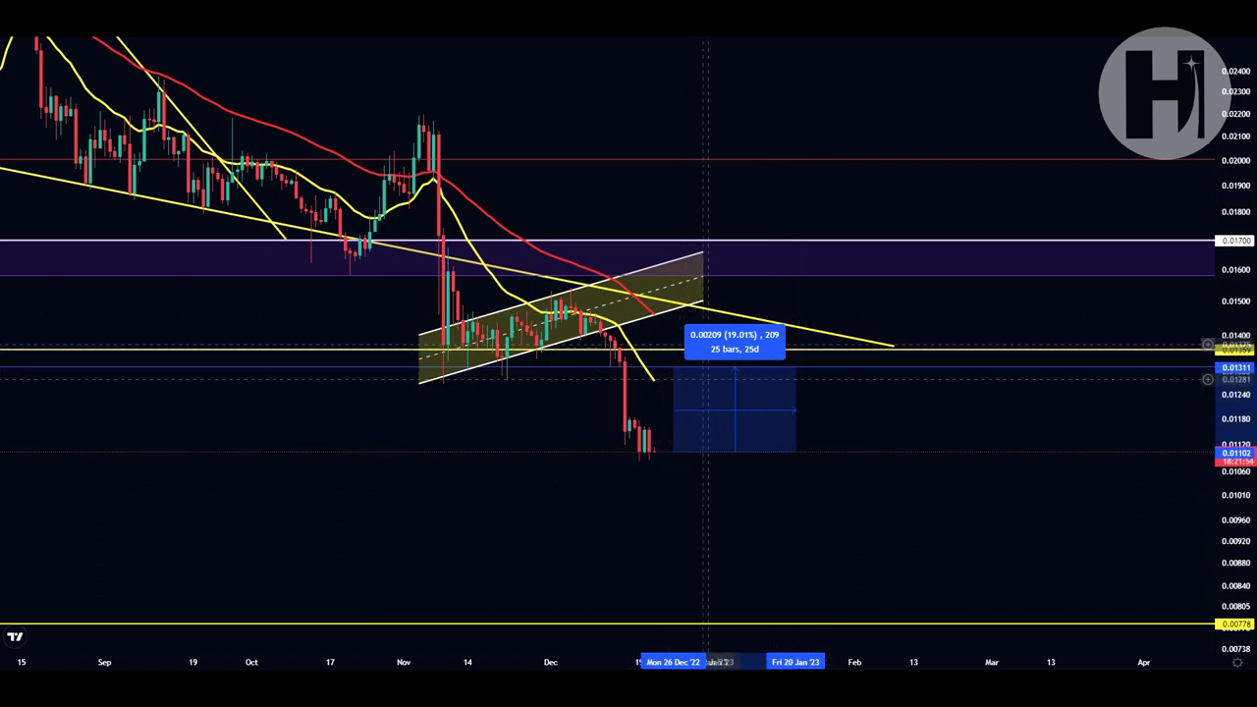
pyautogui.click(594, 420)
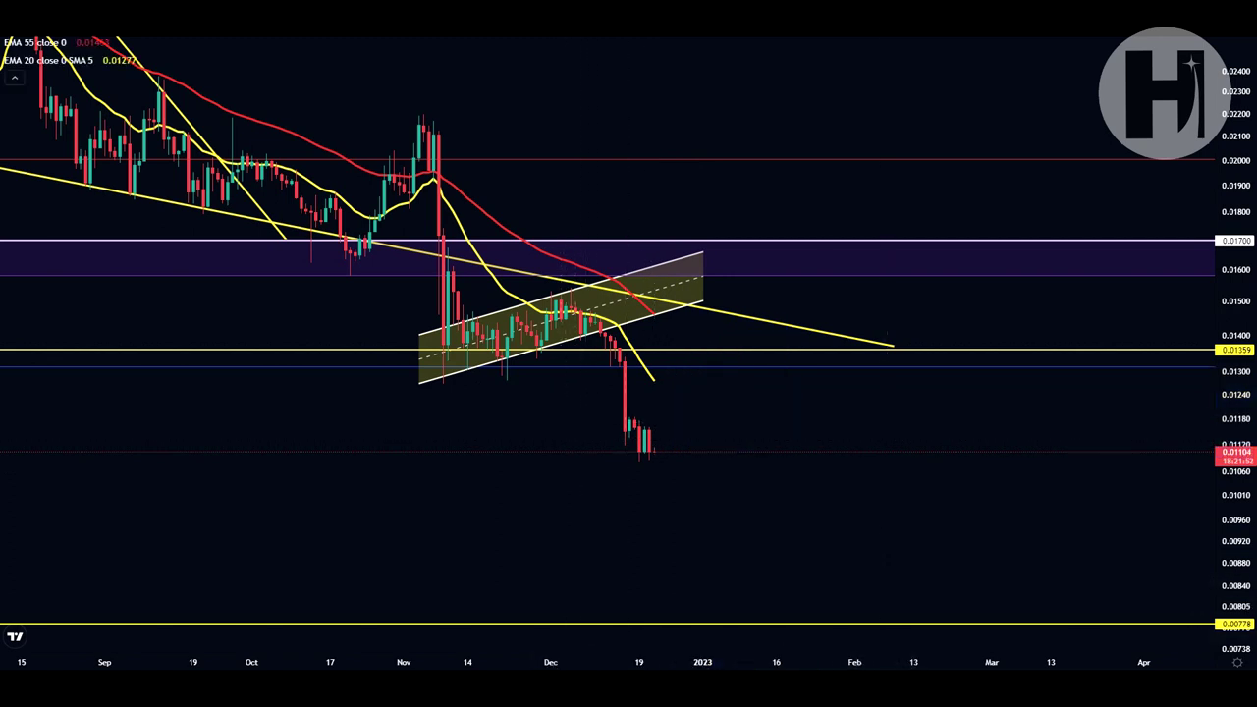
# - Sketch a brush stroke along the blue Fibonacci 1.618 level beneath the rising channel, and delete it
pyautogui.scroll(-2, 607, 354)
pyautogui.moveTo(579, 365)
pyautogui.mouseDown()
pyautogui.moveTo(667, 367)
pyautogui.moveTo(580, 359)
pyautogui.mouseUp()
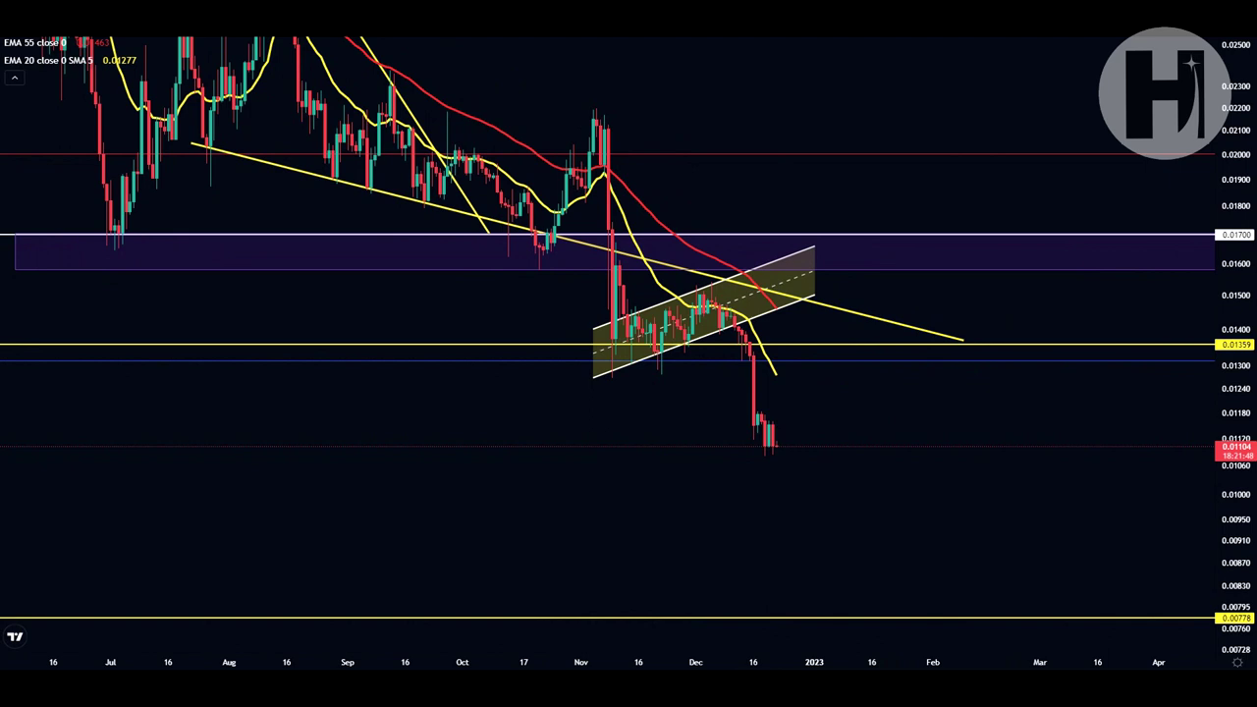
pyautogui.click(678, 361)
pyautogui.moveTo(596, 361); pyautogui.dragTo(886, 355)
pyautogui.press('Delete')
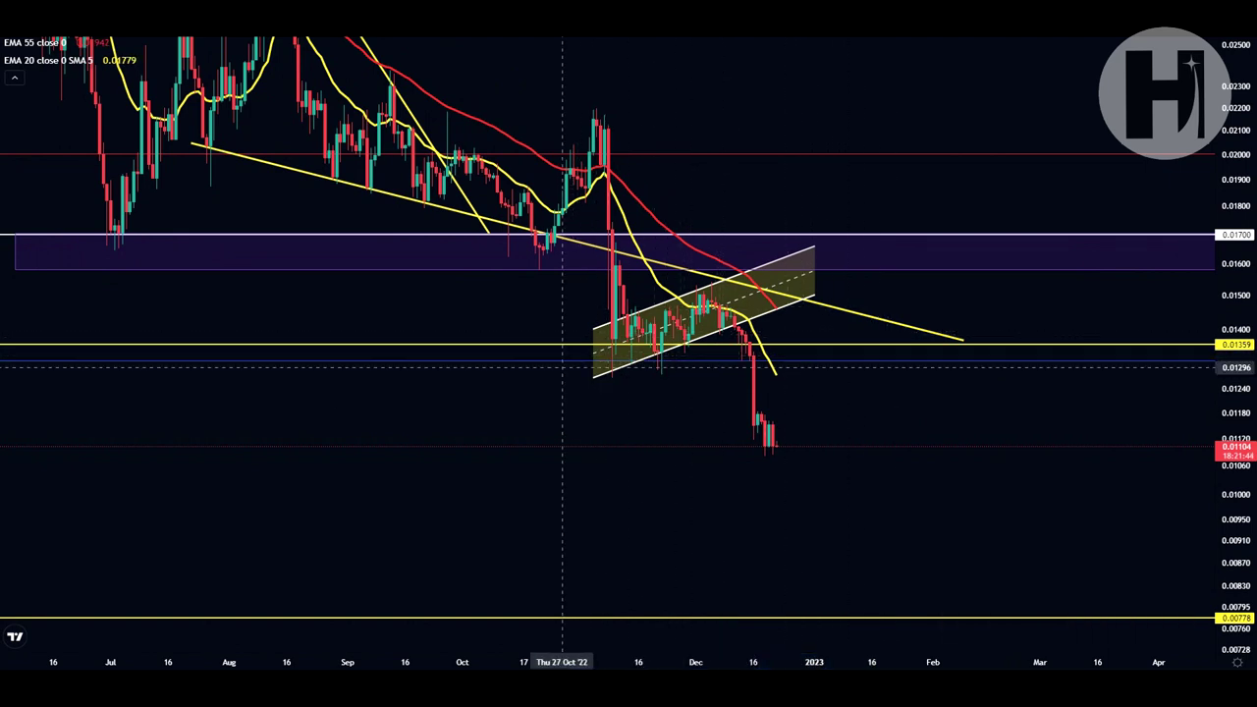
# - Sketch a white support line along the blue 1.618 level, arches over the bounces above it, and a projected retest and drop
pyautogui.moveTo(582, 361); pyautogui.dragTo(649, 361)
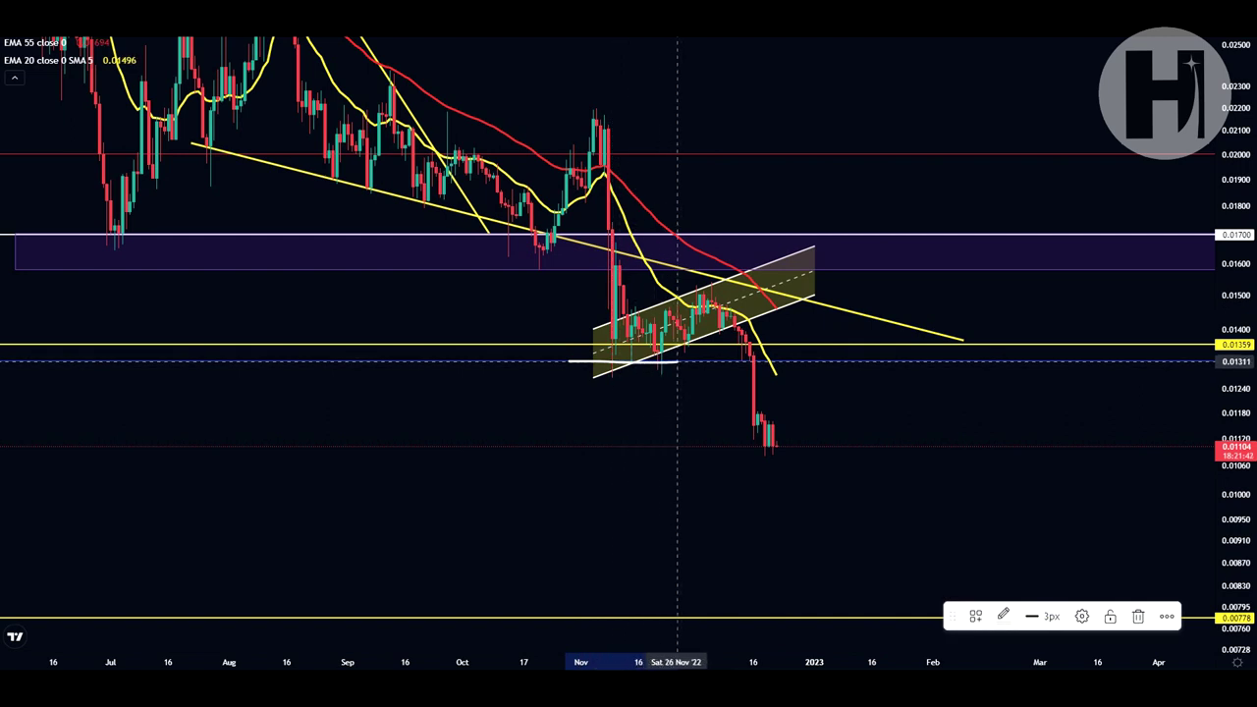
pyautogui.moveTo(609, 359)
pyautogui.mouseDown()
pyautogui.moveTo(631, 322)
pyautogui.moveTo(654, 332)
pyautogui.moveTo(675, 318)
pyautogui.moveTo(689, 335)
pyautogui.moveTo(725, 305)
pyautogui.moveTo(747, 340)
pyautogui.mouseUp()
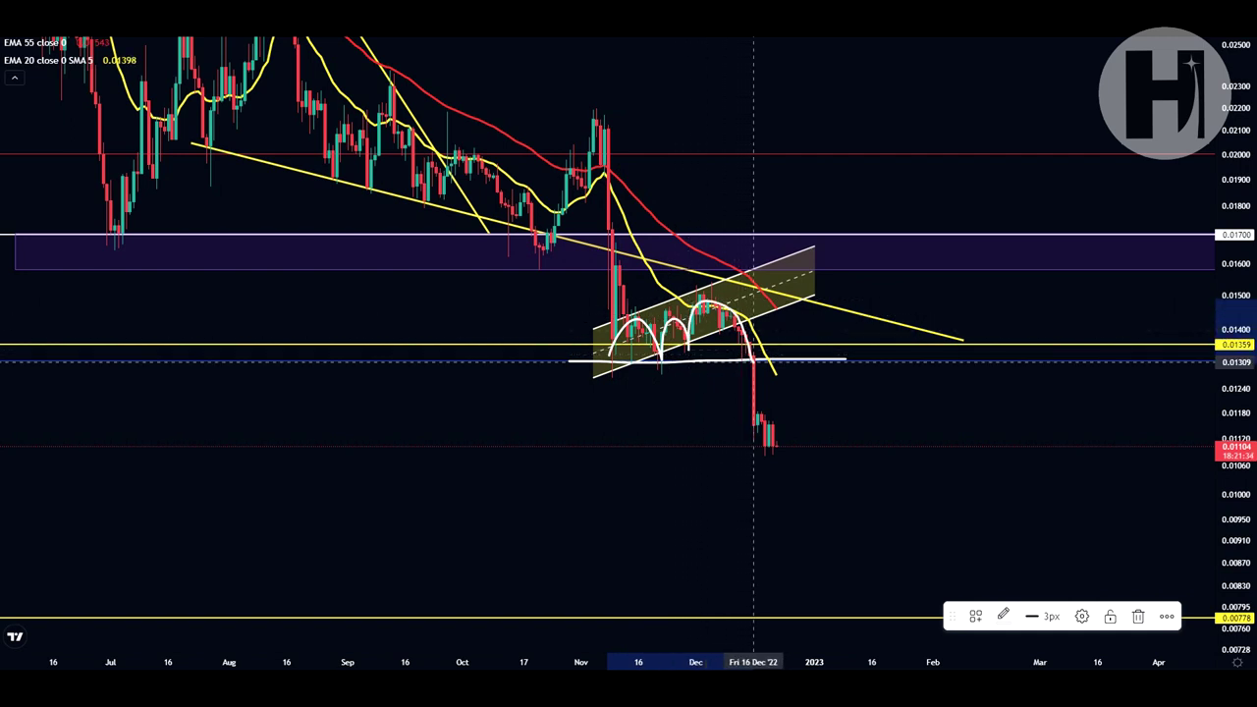
pyautogui.moveTo(756, 376)
pyautogui.mouseDown()
pyautogui.moveTo(778, 450)
pyautogui.moveTo(799, 418)
pyautogui.mouseUp()
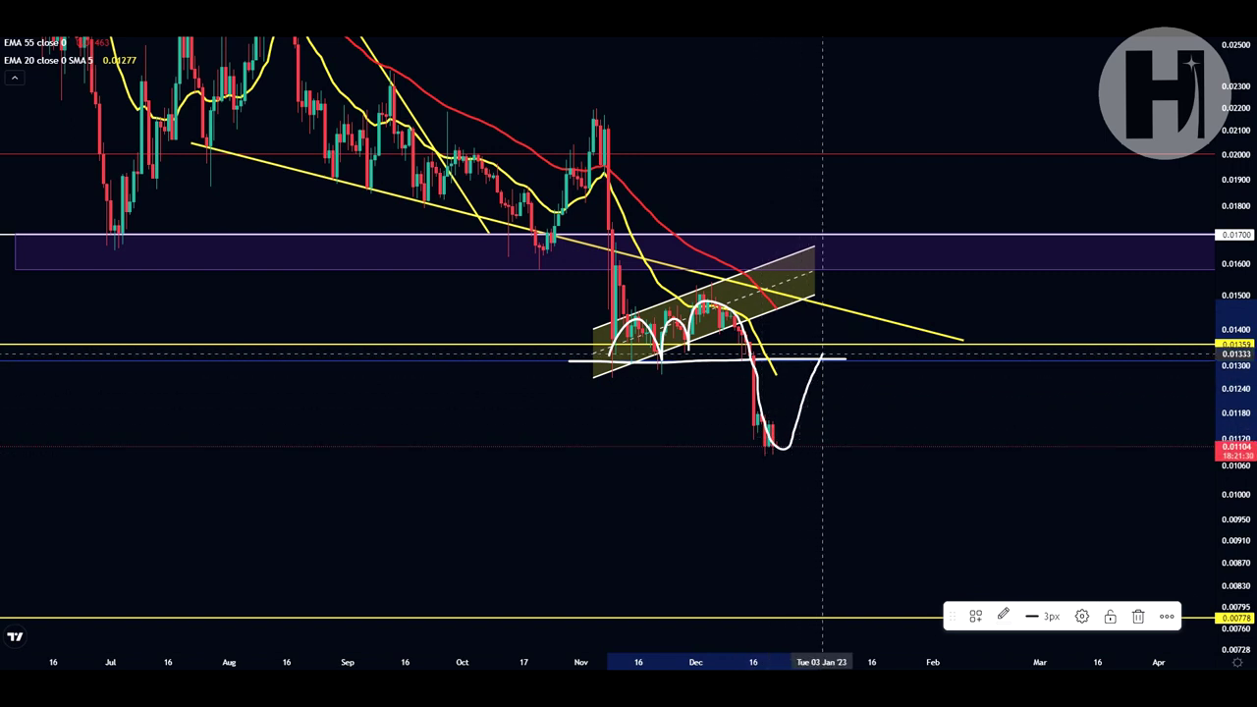
pyautogui.moveTo(837, 383); pyautogui.dragTo(899, 494)
# - Add short brush marks around the projected retest path, and undo them together with the whole sketch
pyautogui.moveTo(809, 437); pyautogui.dragTo(799, 455)
pyautogui.hotkey('ctrl', 'z')
pyautogui.moveTo(828, 344)
pyautogui.mouseDown()
pyautogui.moveTo(772, 358)
pyautogui.moveTo(782, 481)
pyautogui.moveTo(837, 367)
pyautogui.moveTo(830, 331)
pyautogui.mouseUp()
pyautogui.hotkey('ctrl', 'z')
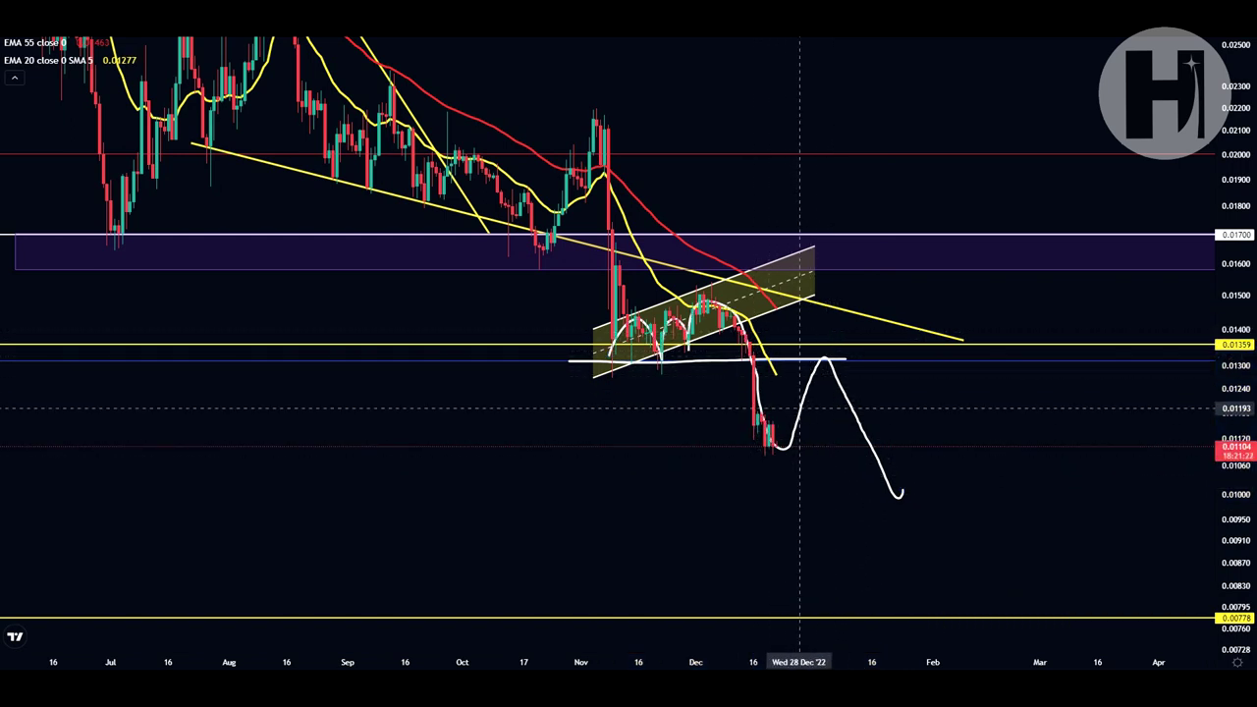
pyautogui.moveTo(788, 425)
pyautogui.mouseDown()
pyautogui.moveTo(753, 463)
pyautogui.moveTo(788, 427)
pyautogui.mouseUp()
pyautogui.hotkey('ctrl', 'z')
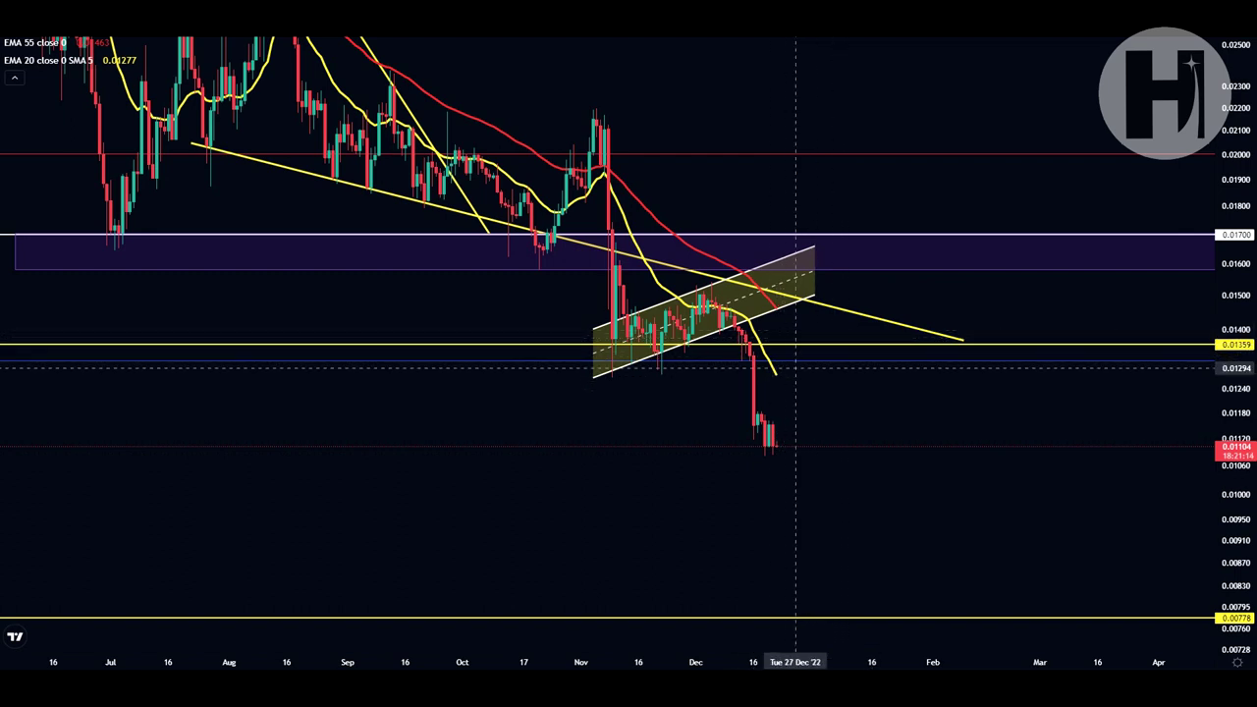
# - Sketch a circle at the 20 EMA's end, a bounce from the current price and marks around earlier highs, and undo them
pyautogui.moveTo(788, 368)
pyautogui.mouseDown()
pyautogui.moveTo(771, 365)
pyautogui.moveTo(783, 367)
pyautogui.mouseUp()
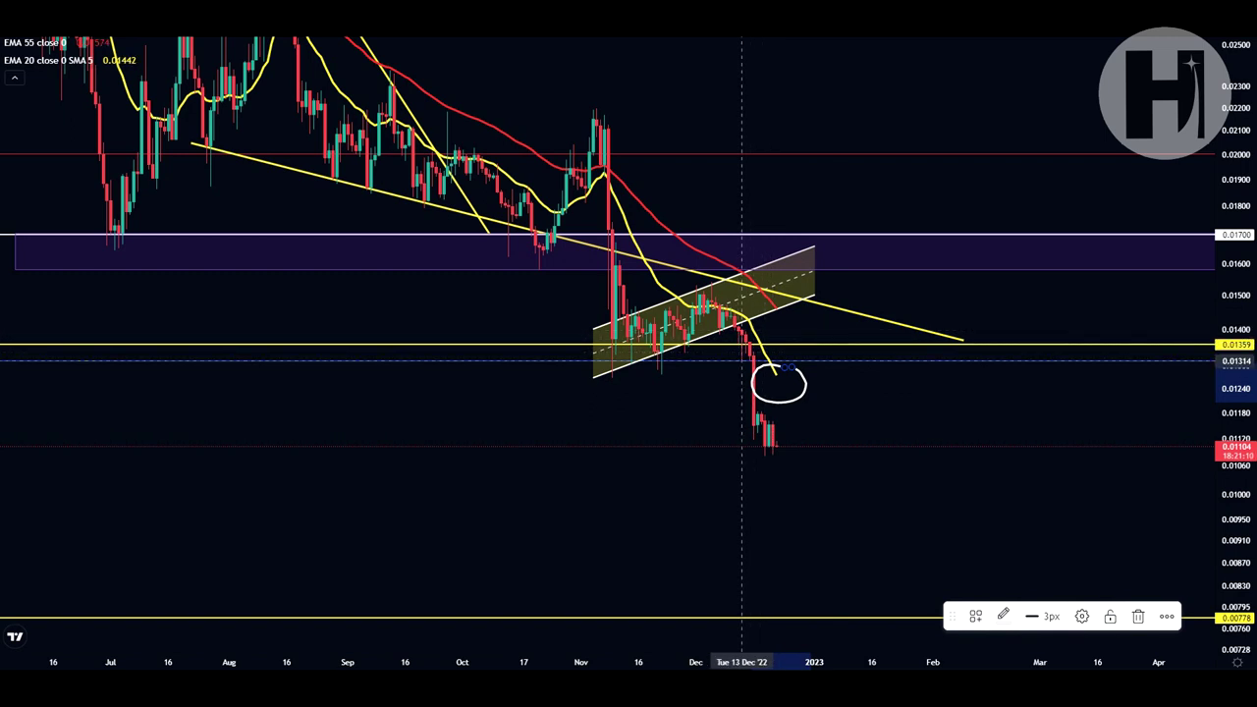
pyautogui.hotkey('ctrl', 'z')
pyautogui.moveTo(770, 451)
pyautogui.mouseDown()
pyautogui.moveTo(798, 392)
pyautogui.moveTo(788, 376)
pyautogui.moveTo(870, 460)
pyautogui.mouseUp()
pyautogui.hotkey('ctrl', 'z')
pyautogui.moveTo(700, 284)
pyautogui.mouseDown()
pyautogui.moveTo(732, 295)
pyautogui.moveTo(699, 321)
pyautogui.moveTo(742, 294)
pyautogui.moveTo(703, 290)
pyautogui.mouseUp()
pyautogui.hotkey('ctrl', 'z')
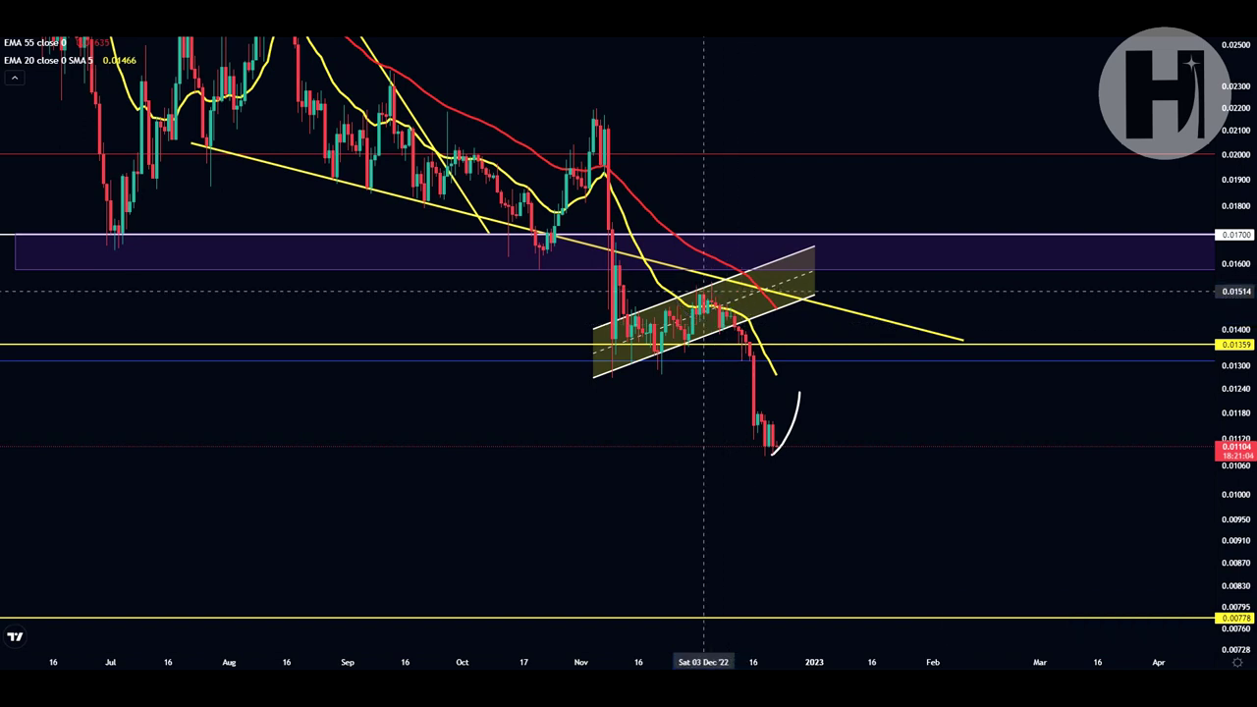
pyautogui.moveTo(486, 145)
pyautogui.mouseDown()
pyautogui.moveTo(449, 169)
pyautogui.moveTo(538, 200)
pyautogui.mouseUp()
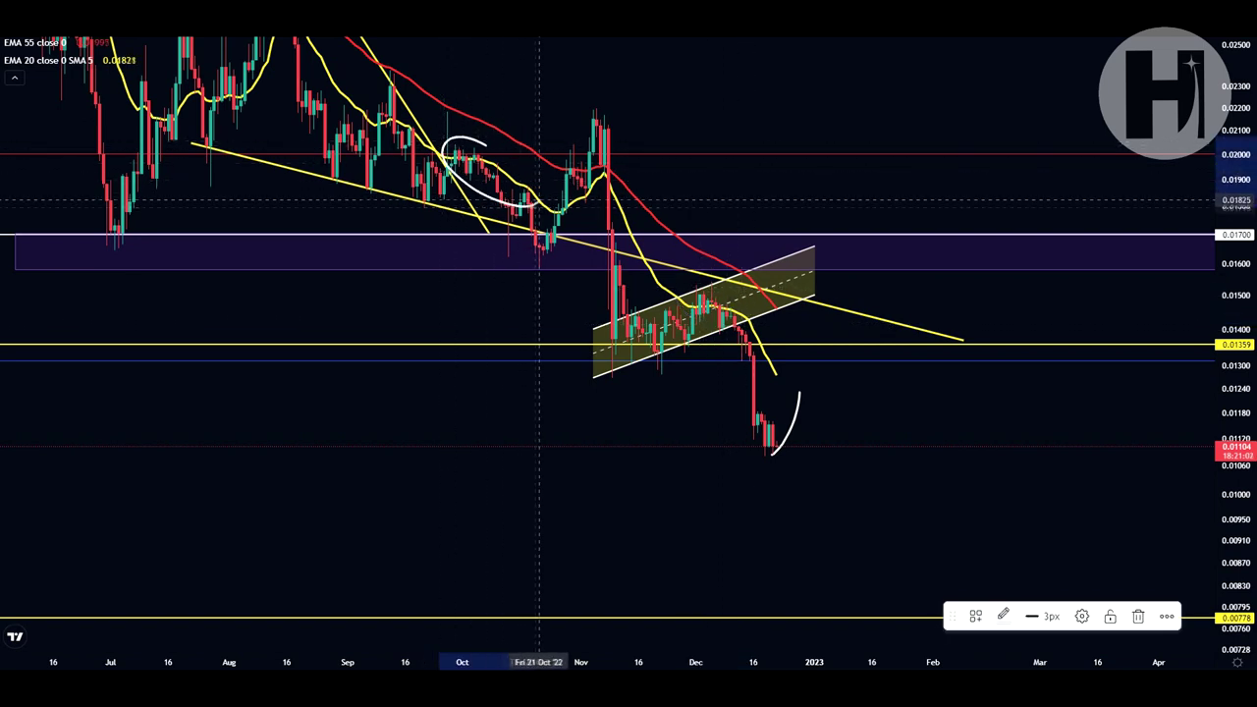
pyautogui.hotkey('ctrl', 'z')
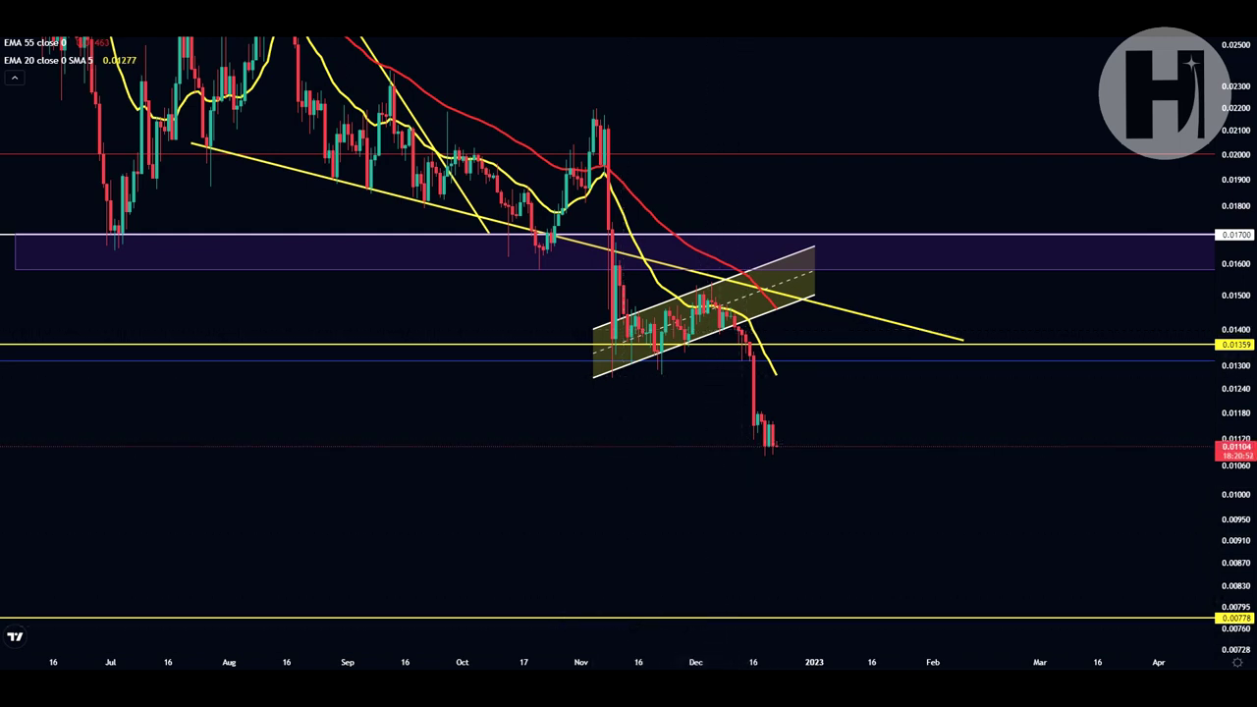
# - Restore the price chart to the split pane layout and maximize the RSI pane
pyautogui.scroll(-5, 589, 471)
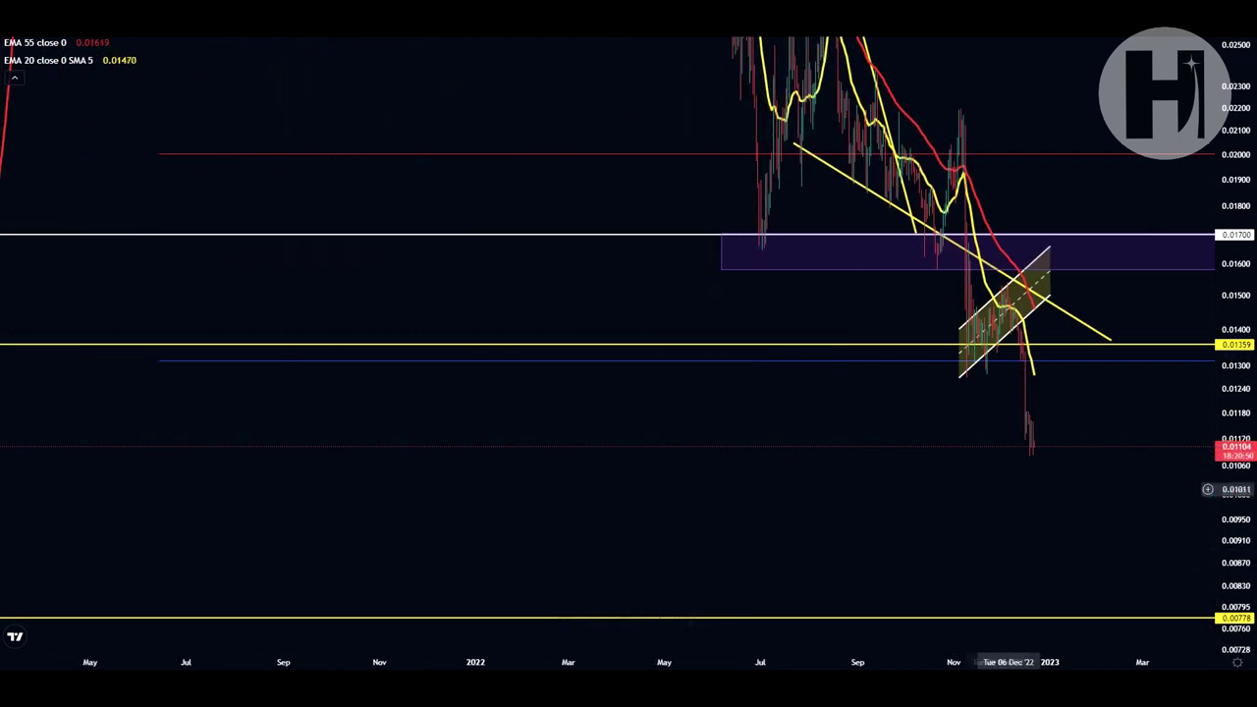
pyautogui.moveTo(1036, 457); pyautogui.dragTo(799, 446)
pyautogui.moveTo(1236, 446); pyautogui.dragTo(1235, 613)
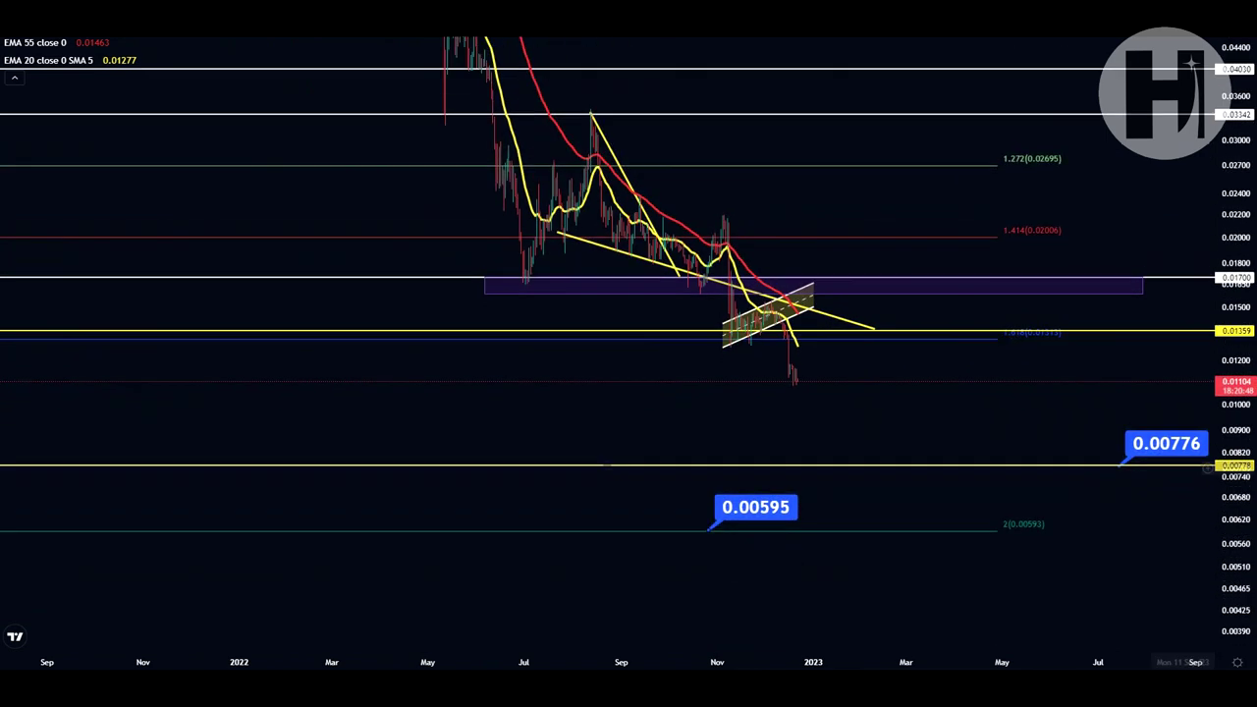
pyautogui.doubleClick(824, 397)
pyautogui.doubleClick(860, 524)
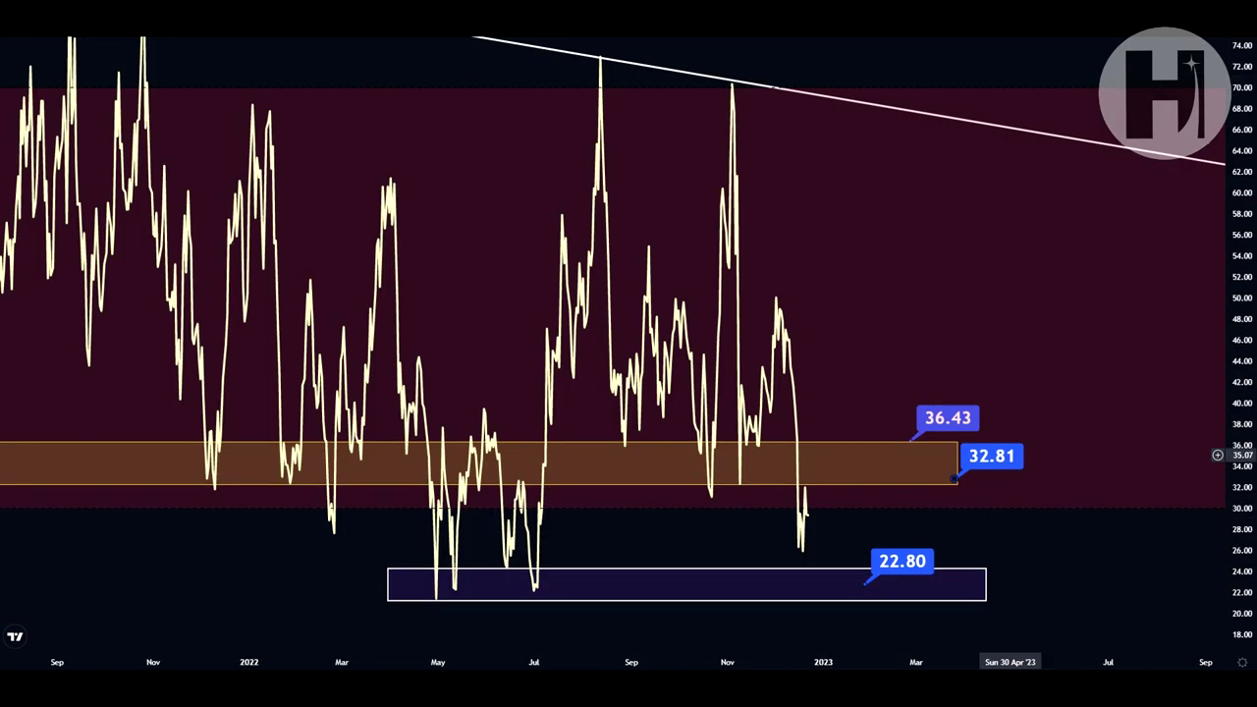
# - Examine the RSI against its descending trendline, the 32.81 to 36.43 zone and the 22.80 support zone
pyautogui.moveTo(1236, 393); pyautogui.dragTo(1235, 609)
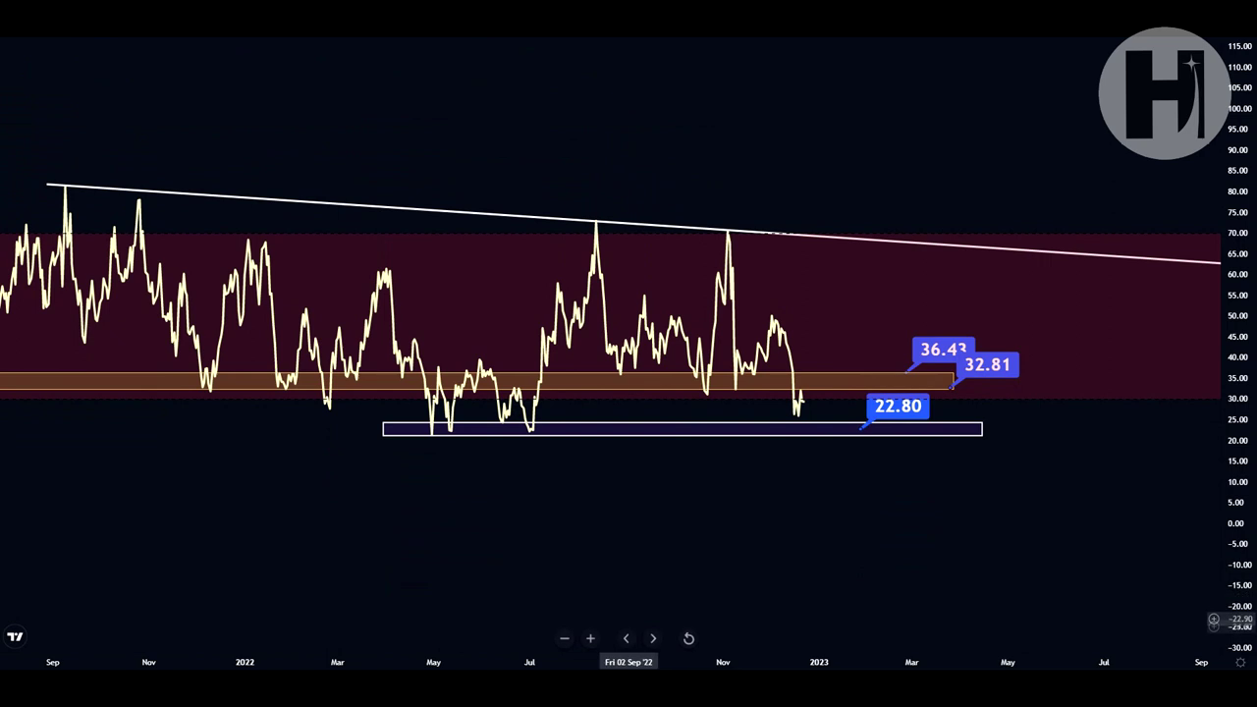
pyautogui.scroll(-3, 884, 210)
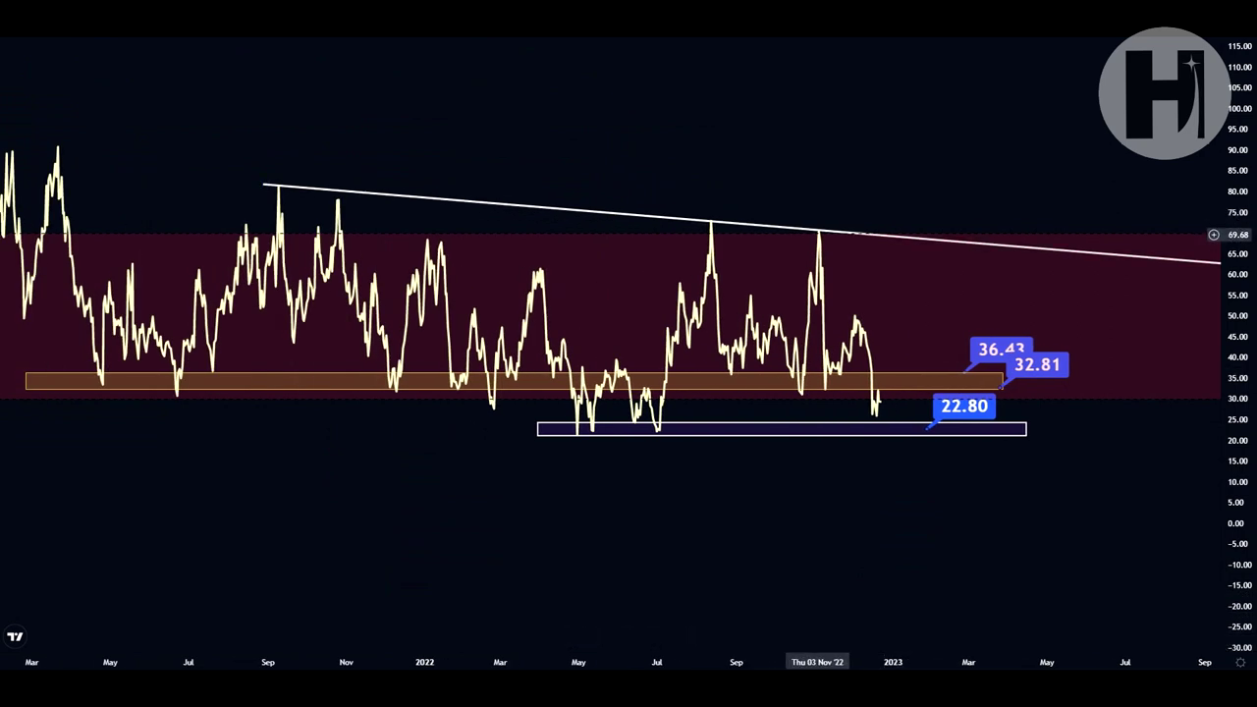
pyautogui.moveTo(818, 235); pyautogui.dragTo(732, 217)
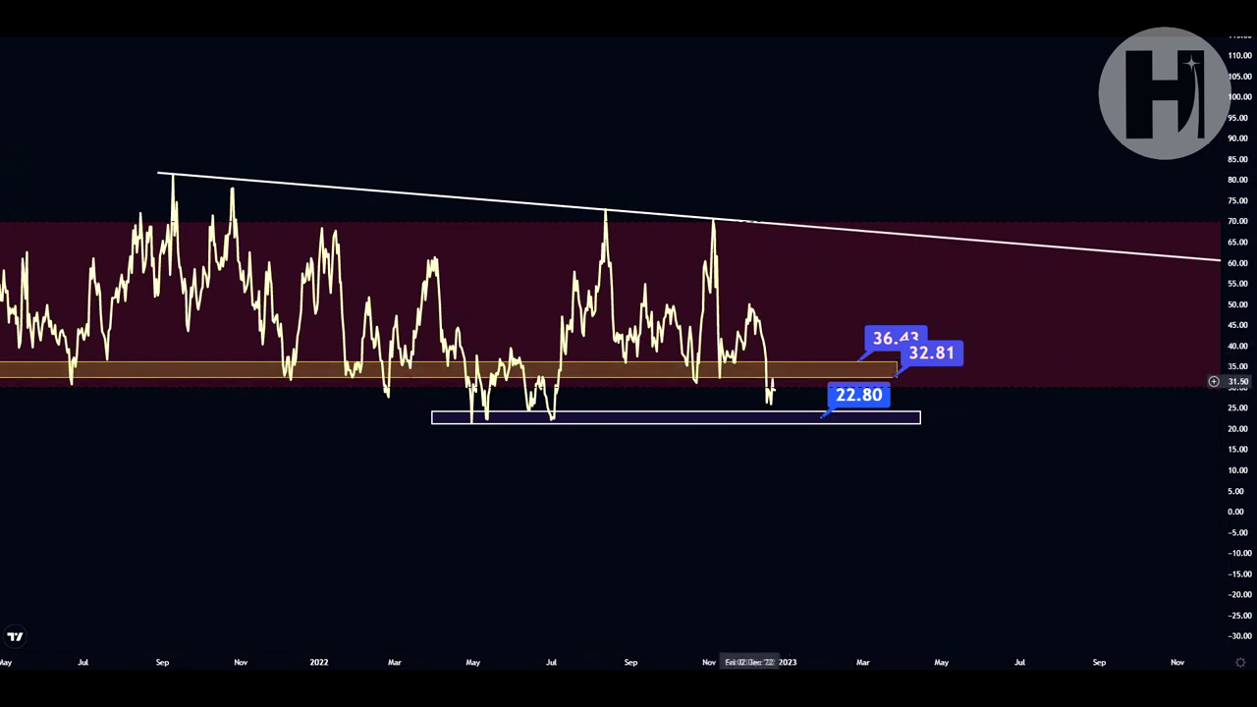
pyautogui.moveTo(713, 538); pyautogui.dragTo(807, 550)
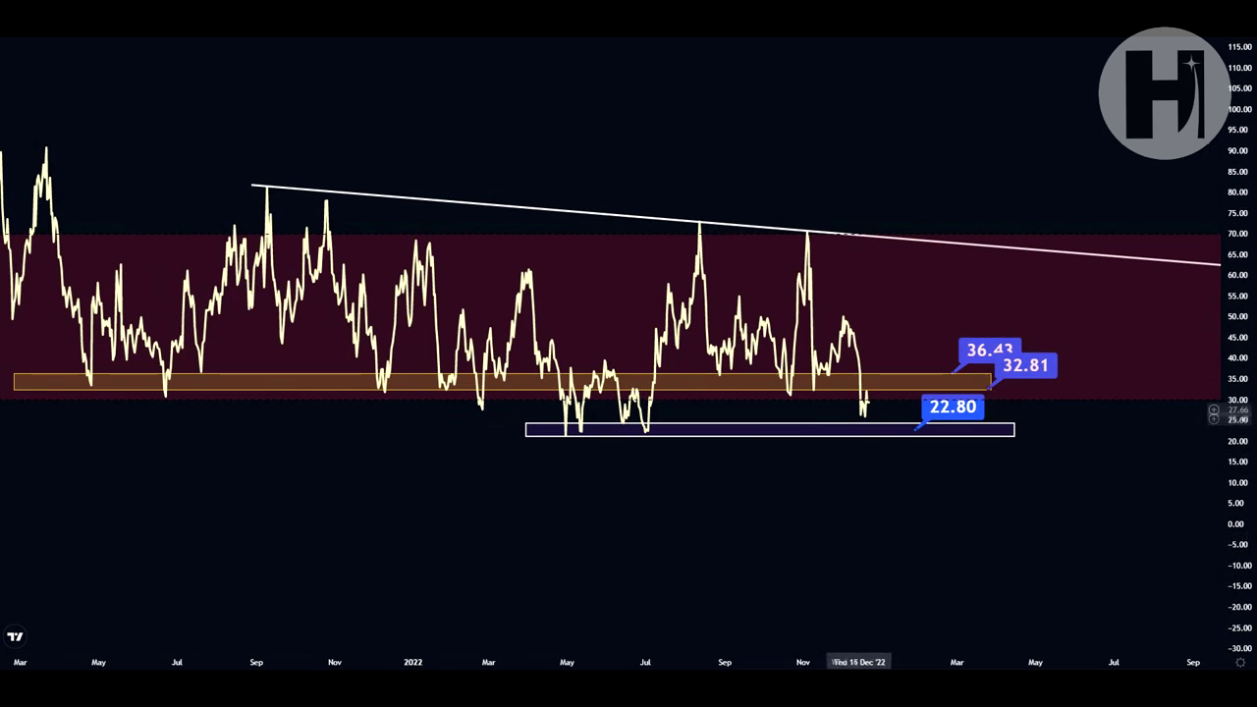
# - Circle the RSI lows from May to July 2022 around the 22.80 support zone, and delete the circle
pyautogui.moveTo(1235, 478); pyautogui.dragTo(1235, 344)
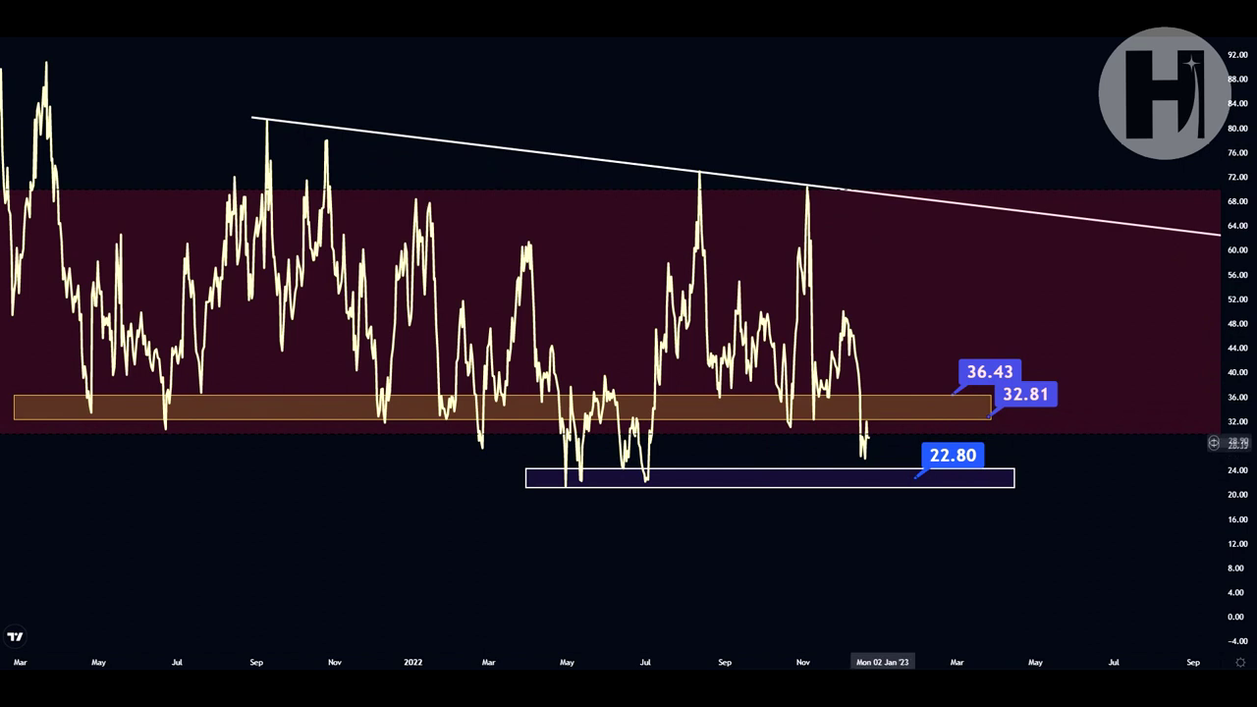
pyautogui.scroll(4, 639, 491)
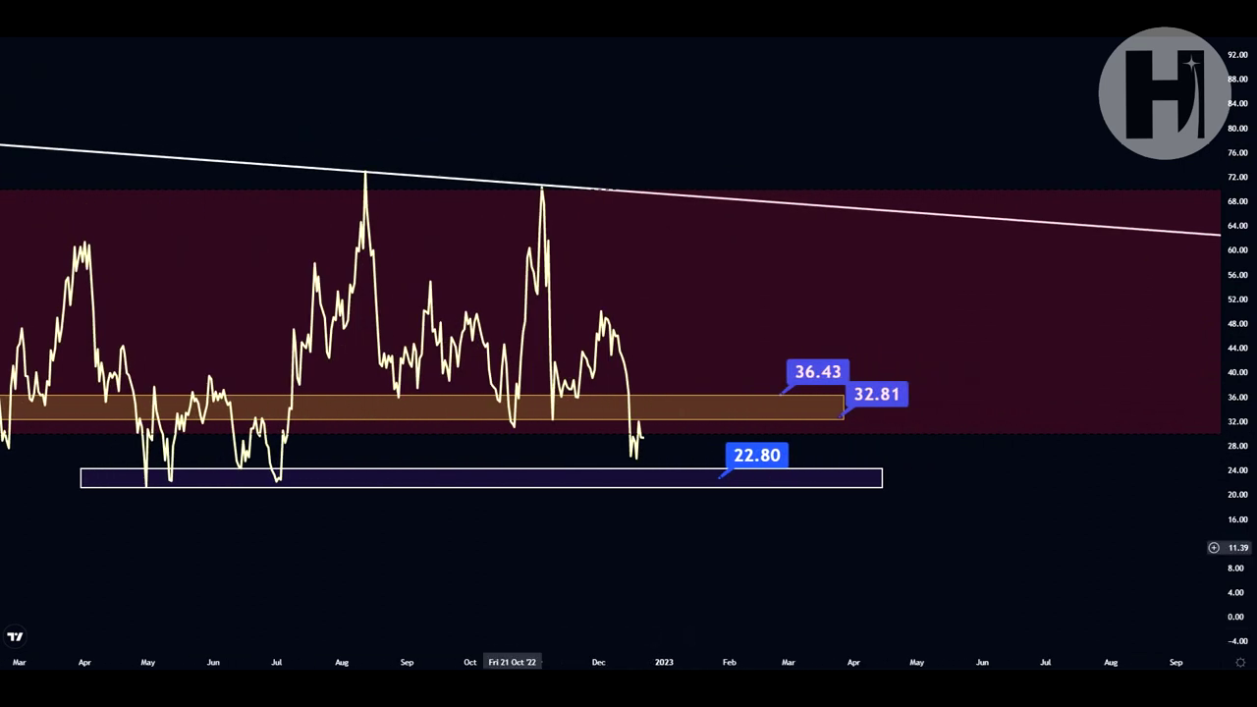
pyautogui.moveTo(511, 547); pyautogui.dragTo(711, 548)
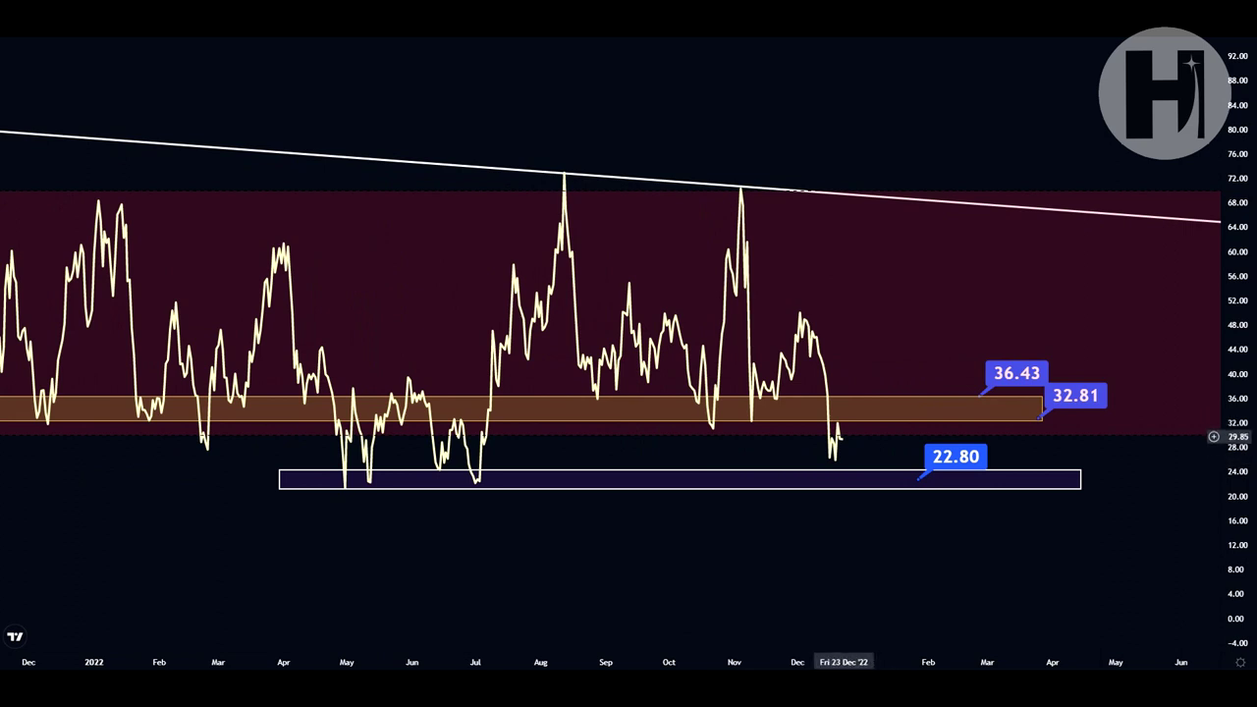
pyautogui.scroll(3, 550, 639)
pyautogui.scroll(-3, 884, 412)
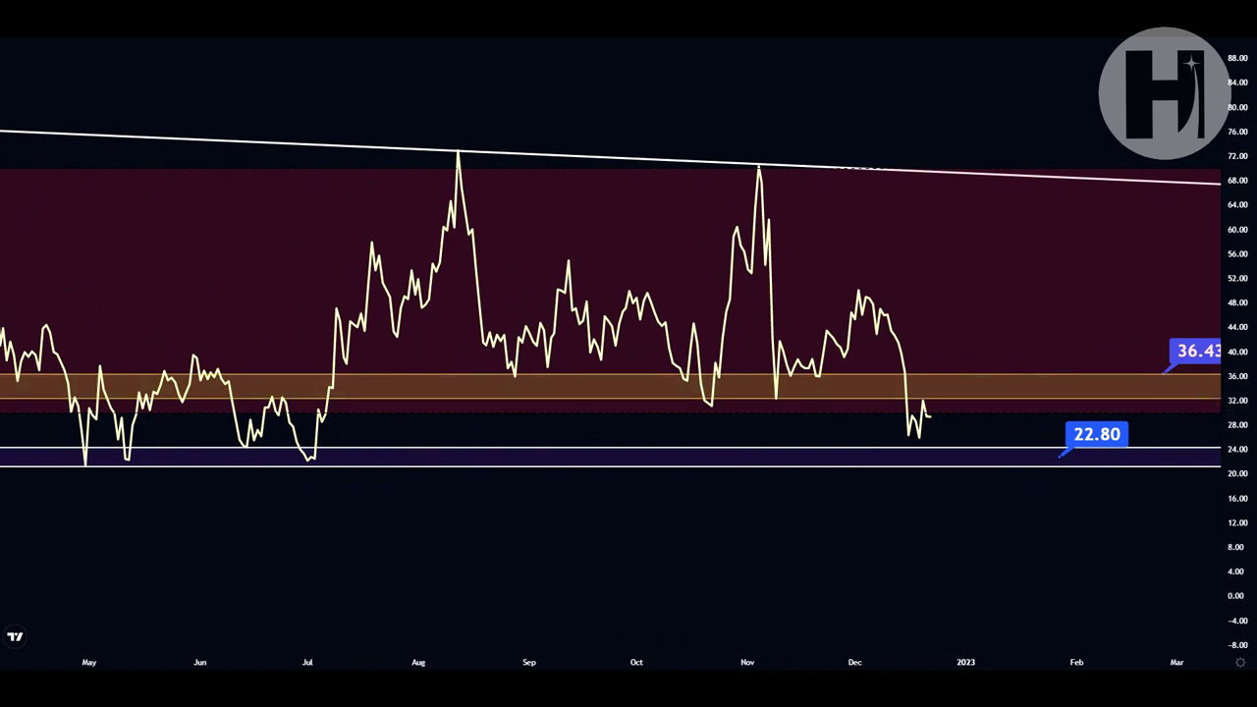
pyautogui.scroll(-3, 648, 633)
pyautogui.moveTo(636, 433)
pyautogui.mouseDown()
pyautogui.moveTo(457, 434)
pyautogui.moveTo(456, 482)
pyautogui.moveTo(533, 493)
pyautogui.moveTo(636, 428)
pyautogui.mouseUp()
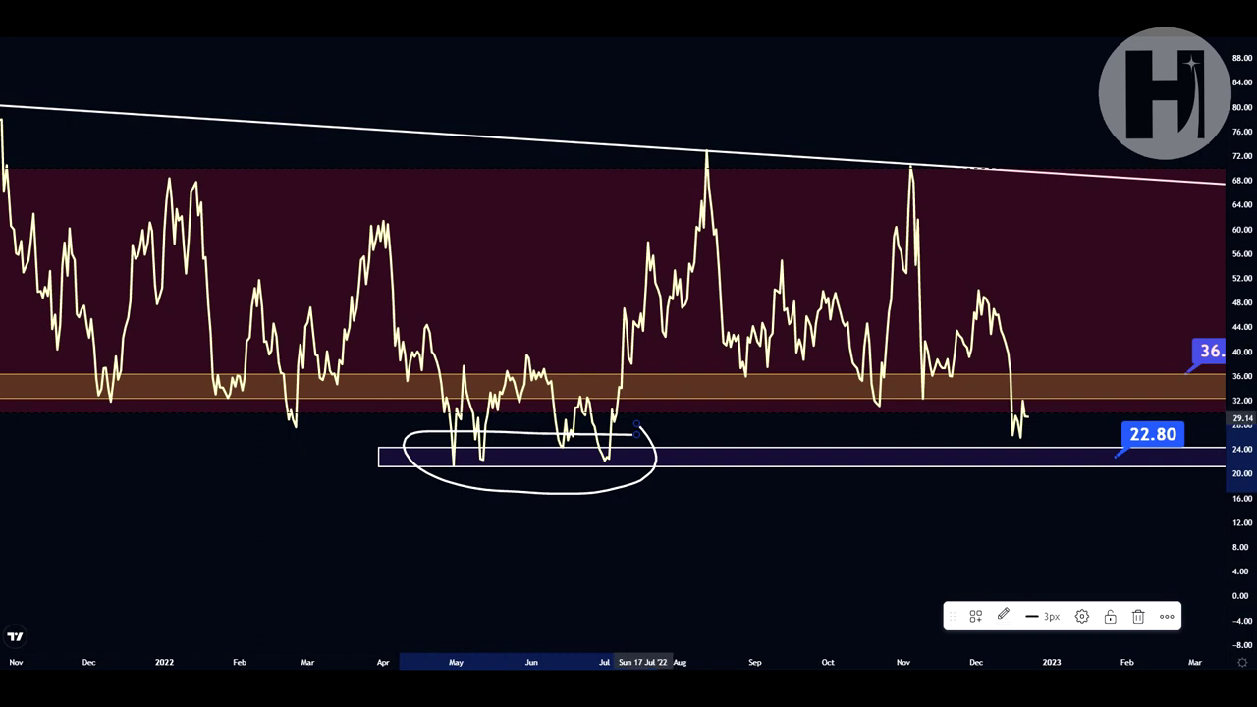
pyautogui.press('Delete')
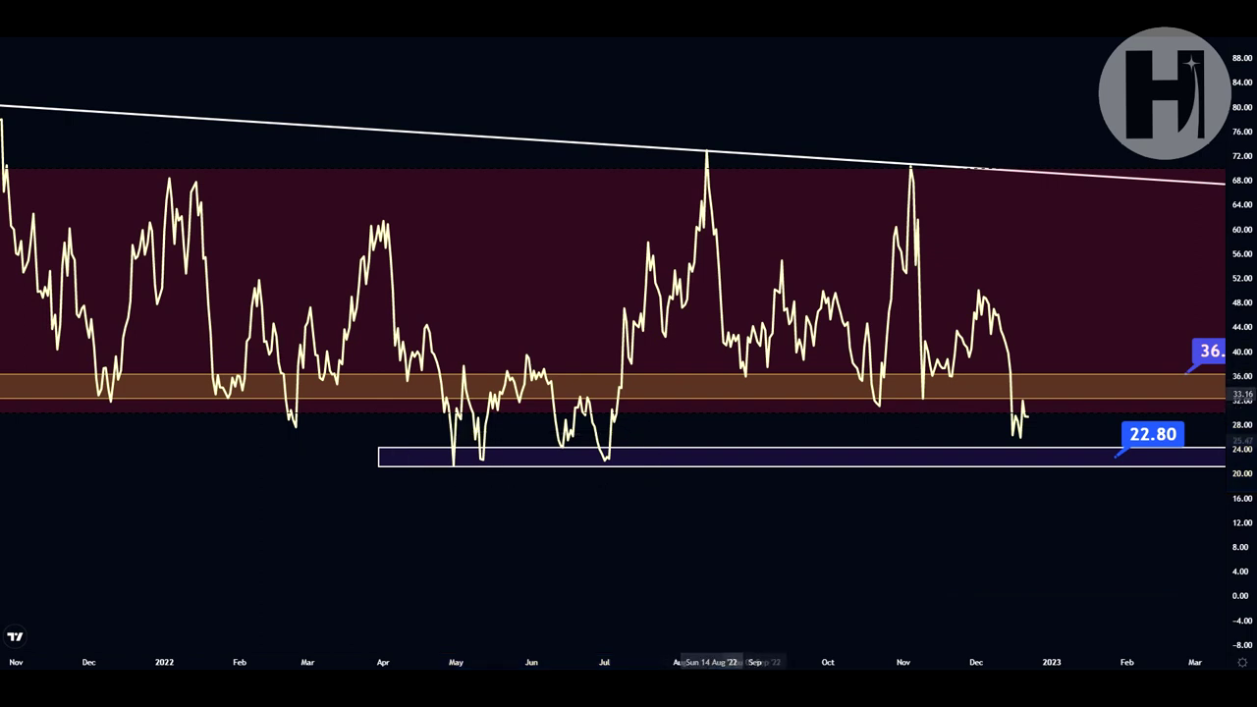
# - Restore the split layout of the price and RSI panes, and maximize the price pane
pyautogui.doubleClick(825, 180)
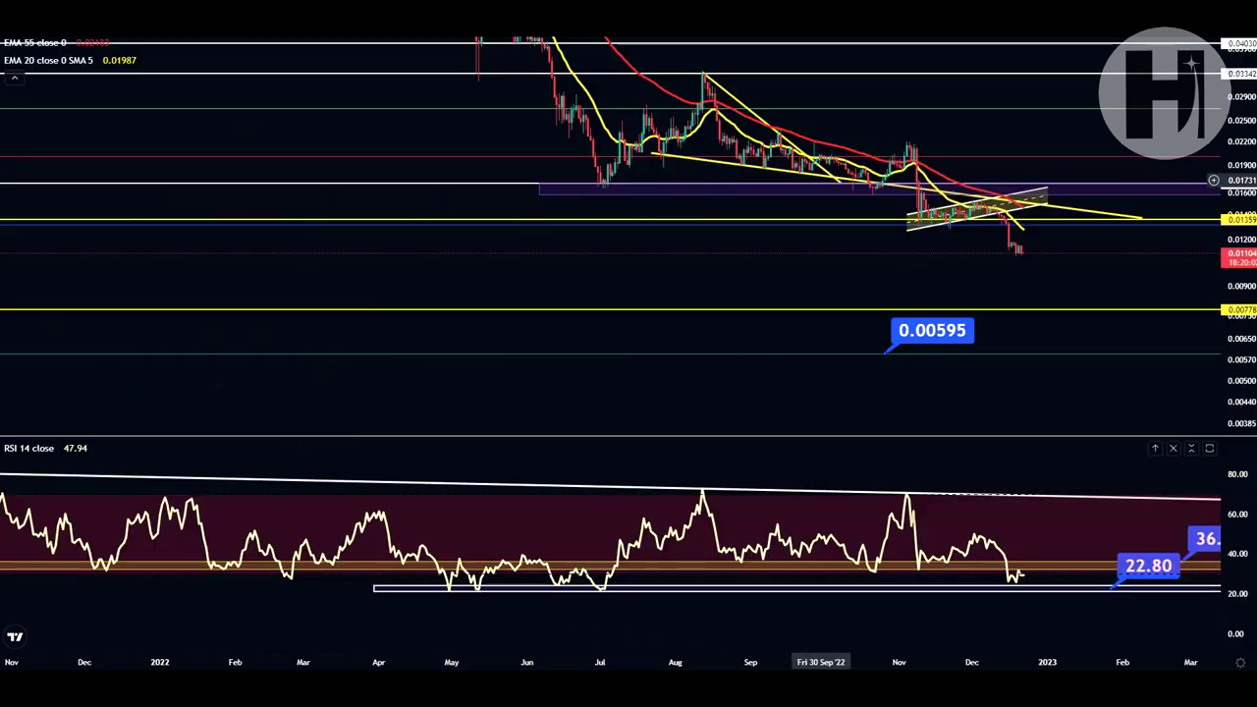
pyautogui.moveTo(980, 396); pyautogui.dragTo(683, 452)
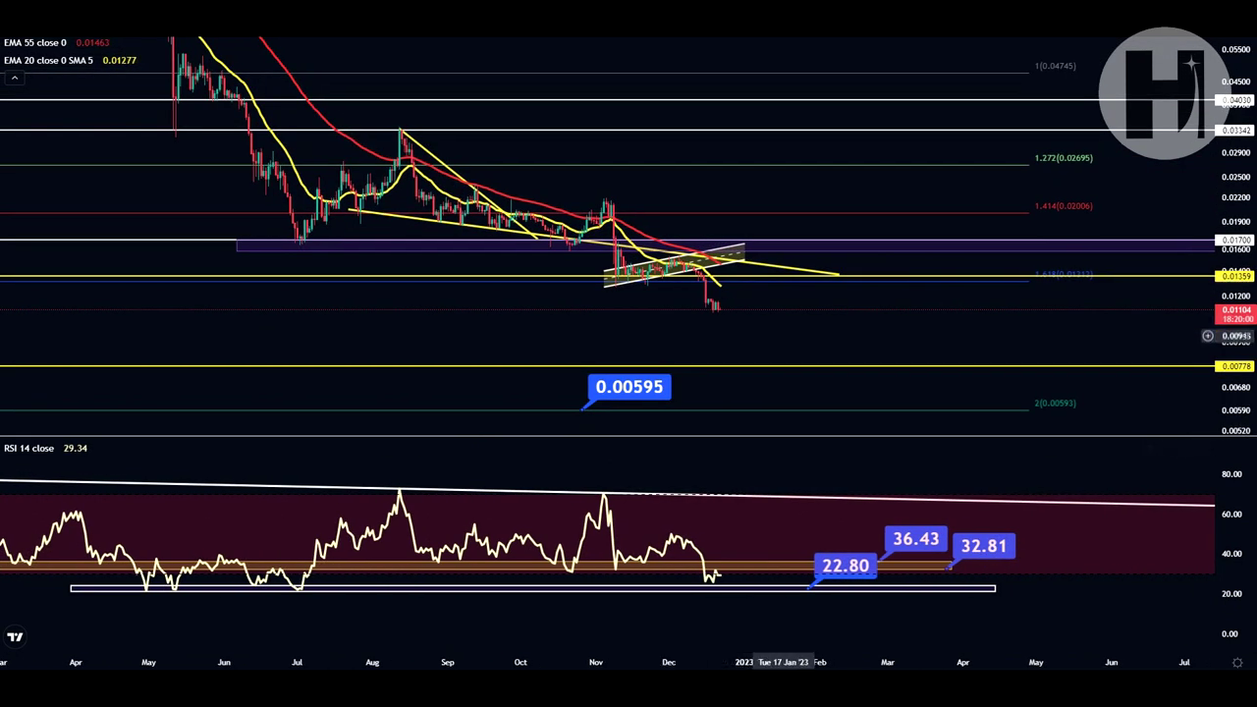
pyautogui.doubleClick(784, 336)
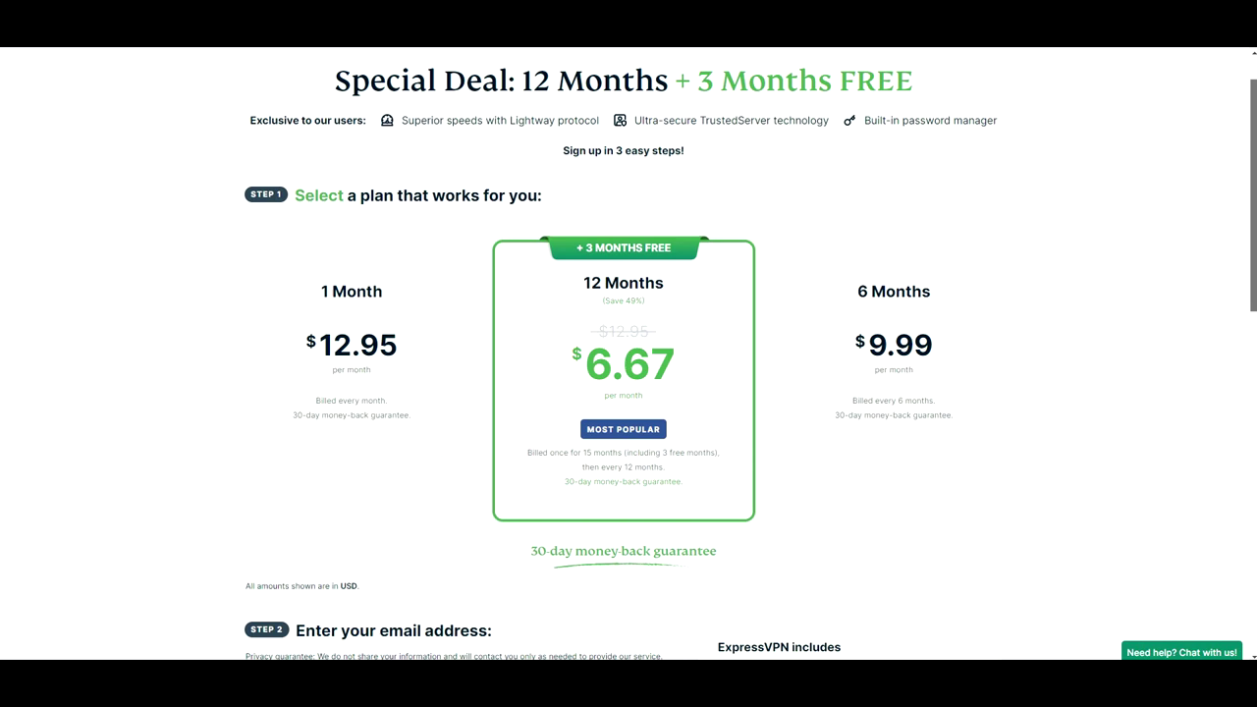
# - Look through the ExpressVPN deal page with its plans and sign-up steps
pyautogui.scroll(-1, 628, 353)
pyautogui.scroll(-2, 624, 353)
pyautogui.scroll(-3, 624, 353)
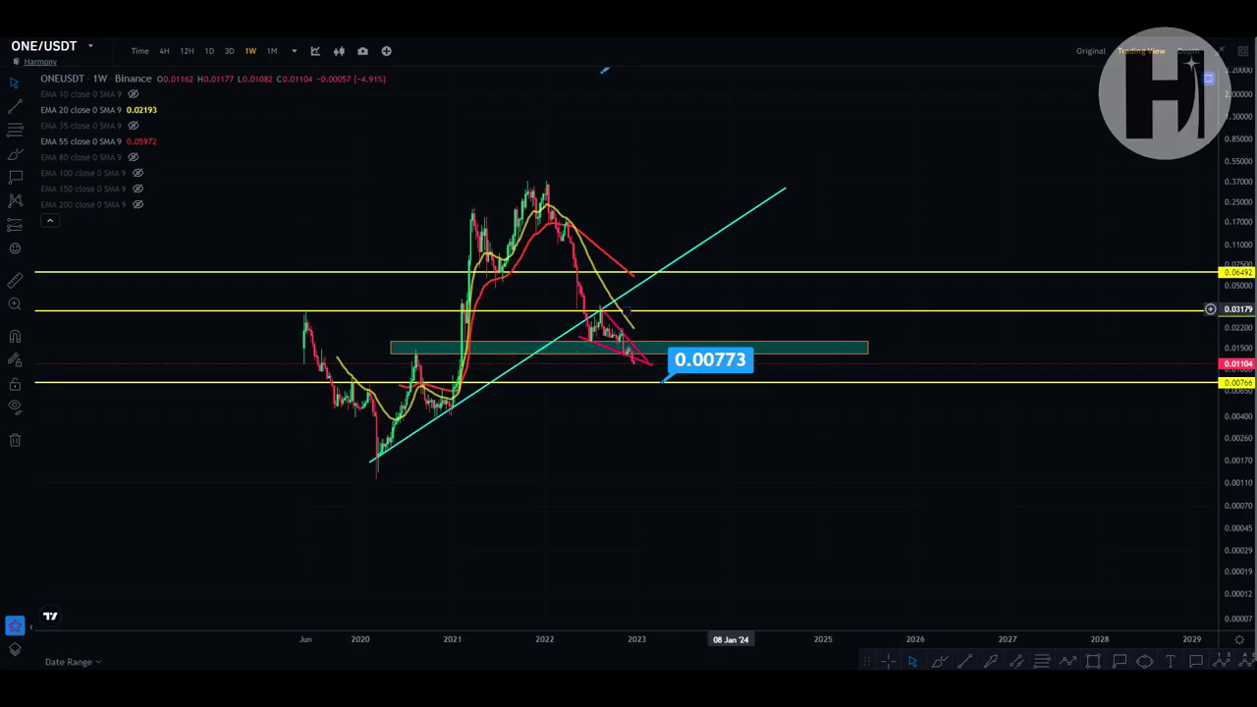
# - Examine the weekly ONE/USDT chart around the rising trendline, the green zone and the 0.00773 downside target
pyautogui.moveTo(630, 458); pyautogui.dragTo(742, 424)
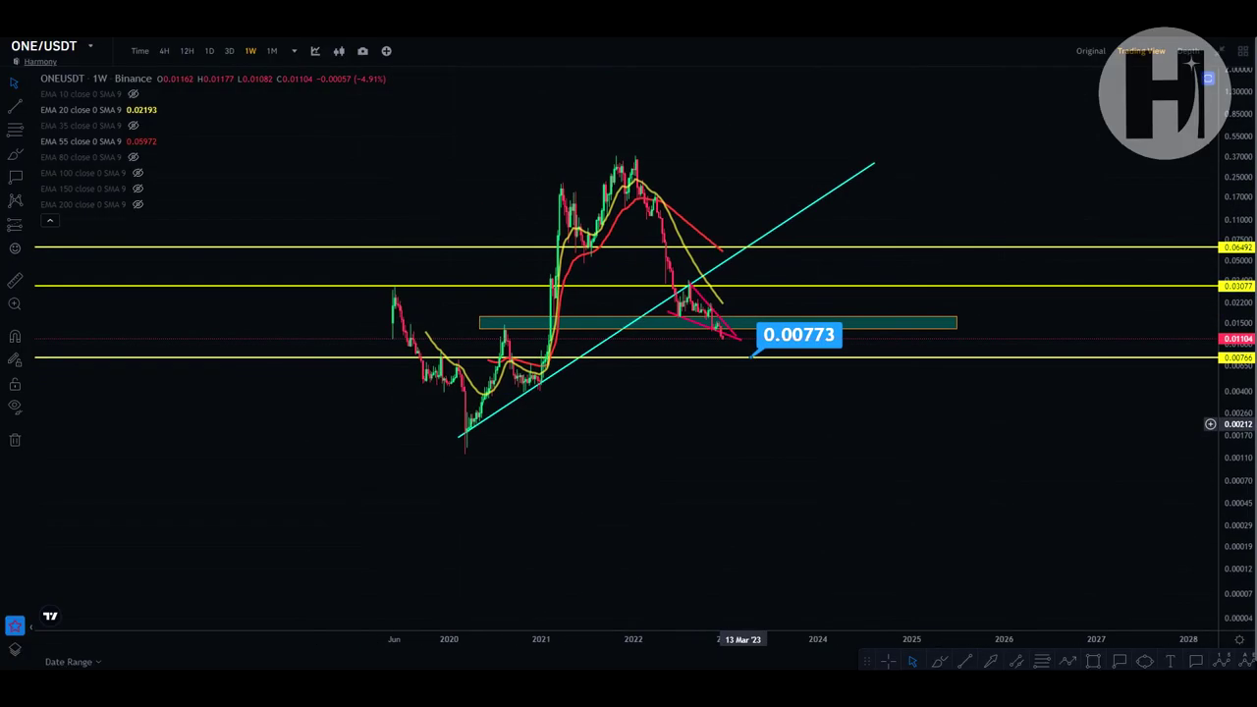
pyautogui.moveTo(743, 639); pyautogui.dragTo(488, 630)
pyautogui.moveTo(447, 489); pyautogui.dragTo(758, 435)
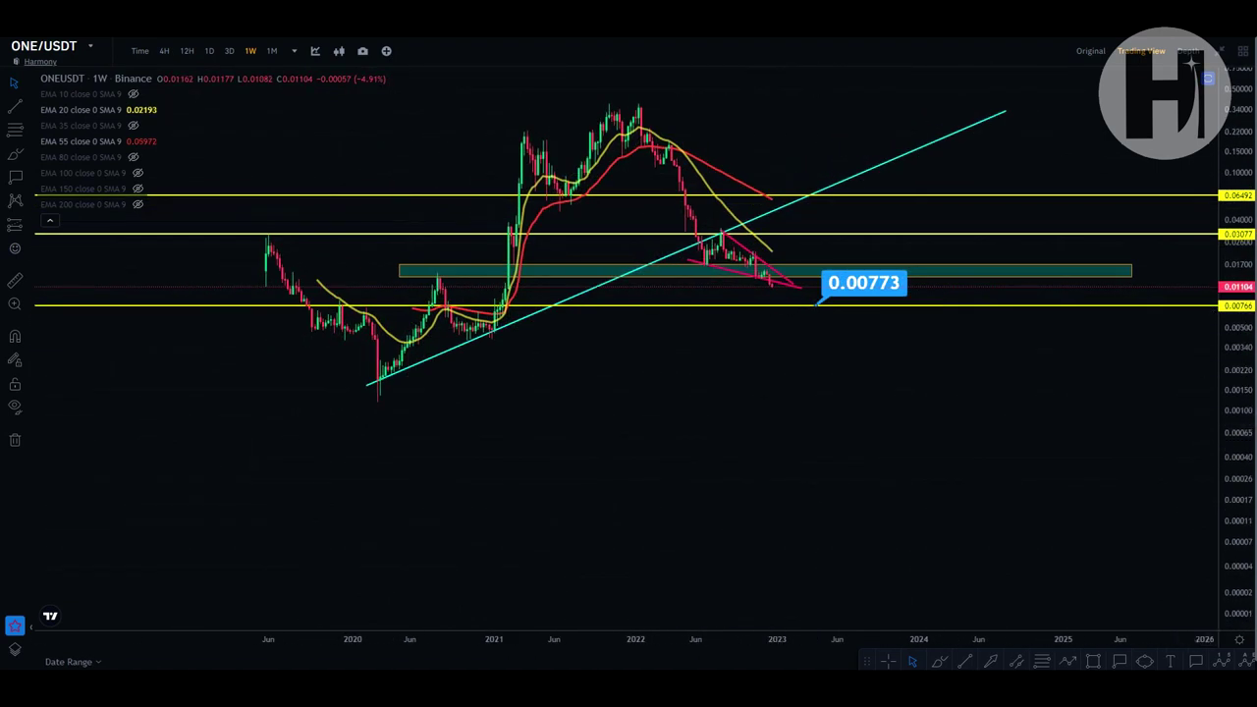
pyautogui.moveTo(1237, 421); pyautogui.dragTo(1236, 189)
pyautogui.moveTo(831, 419); pyautogui.dragTo(901, 610)
pyautogui.scroll(5, 662, 498)
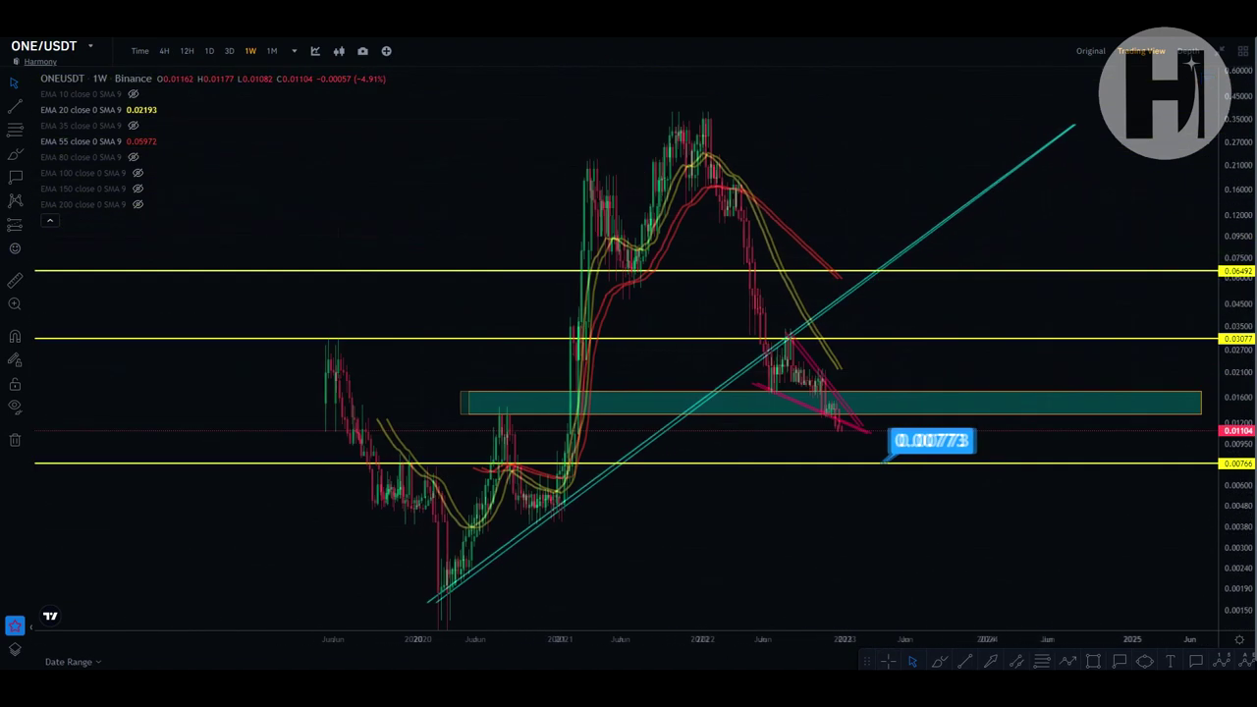
pyautogui.moveTo(661, 497); pyautogui.dragTo(819, 445)
pyautogui.moveTo(1236, 458); pyautogui.dragTo(1236, 280)
pyautogui.moveTo(817, 228); pyautogui.dragTo(821, 265)
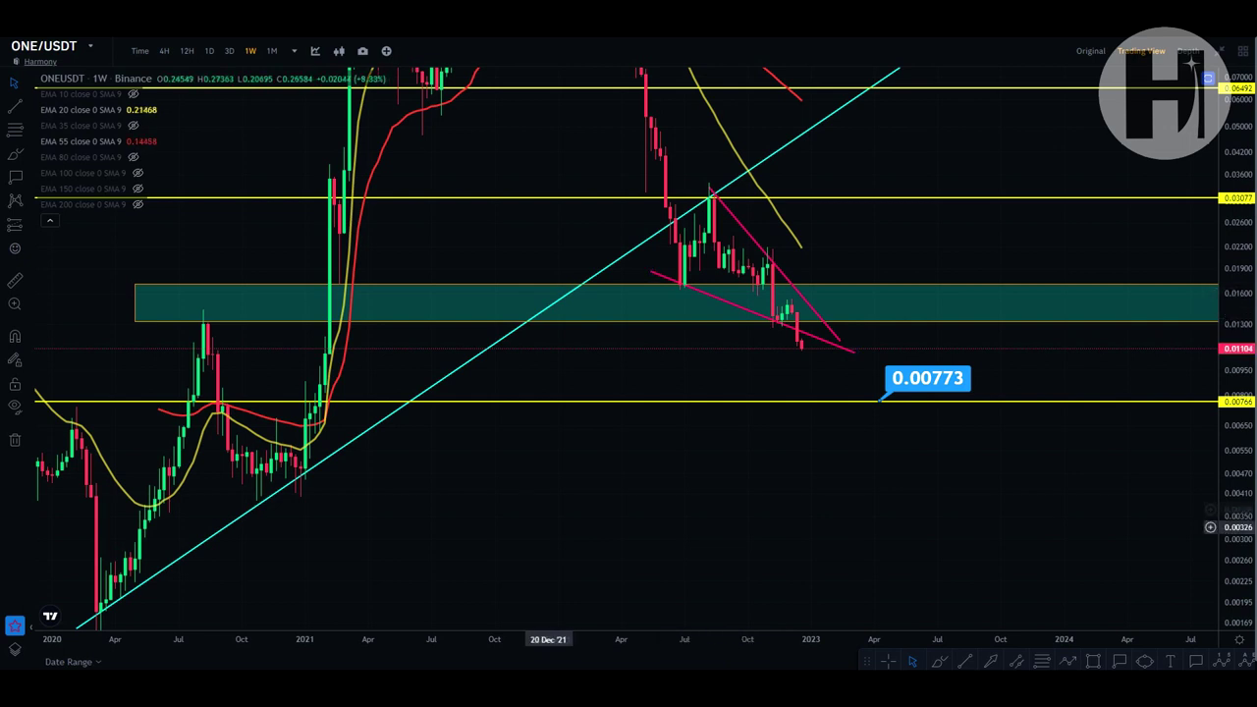
pyautogui.click(608, 599)
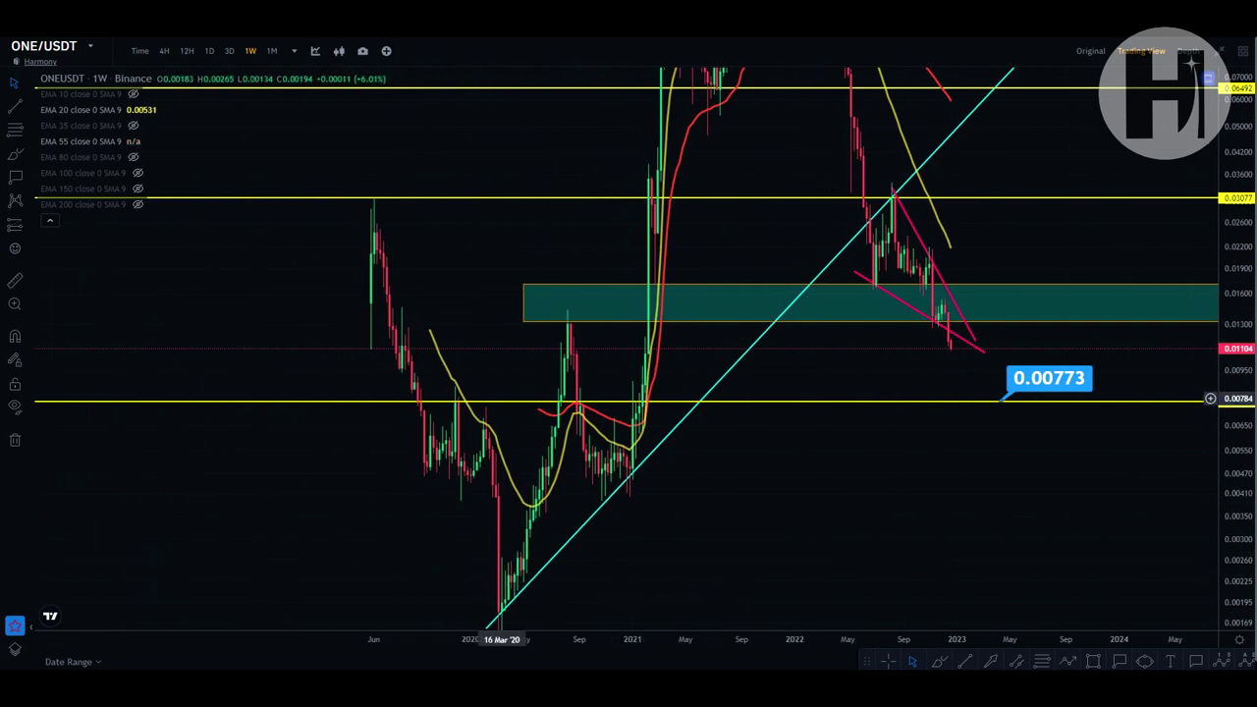
pyautogui.moveTo(912, 403); pyautogui.dragTo(761, 404)
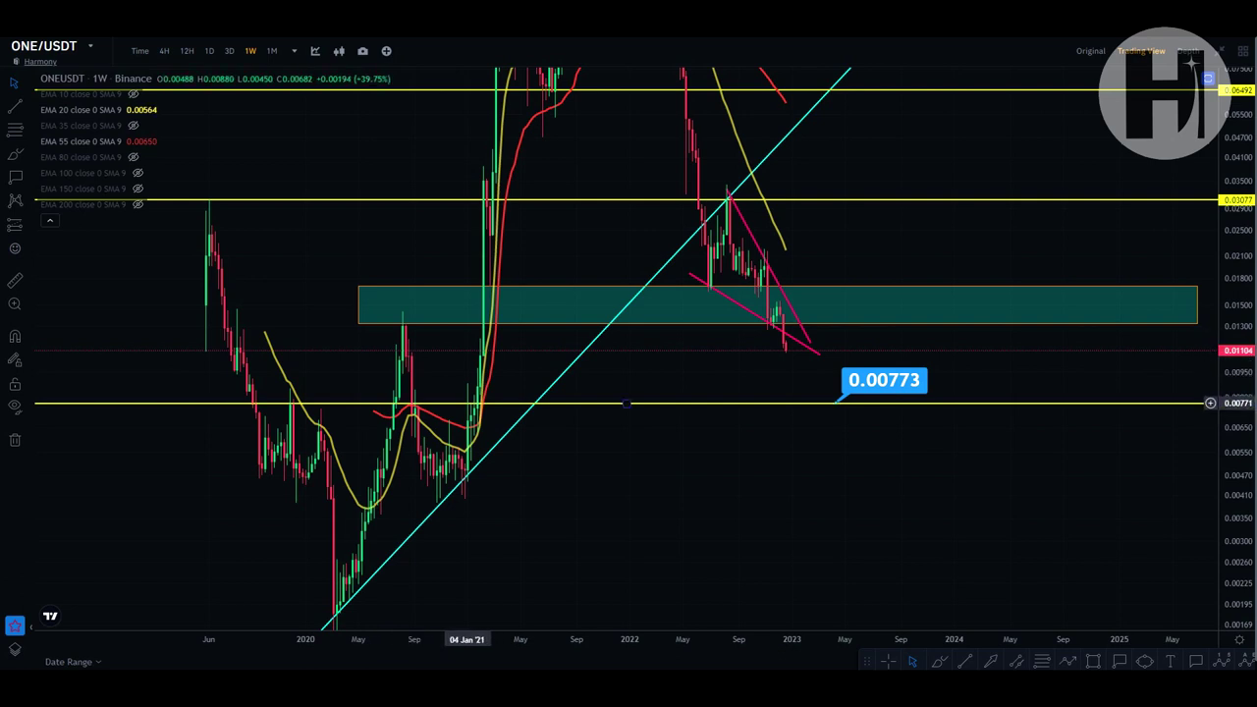
pyautogui.moveTo(669, 403); pyautogui.dragTo(563, 362)
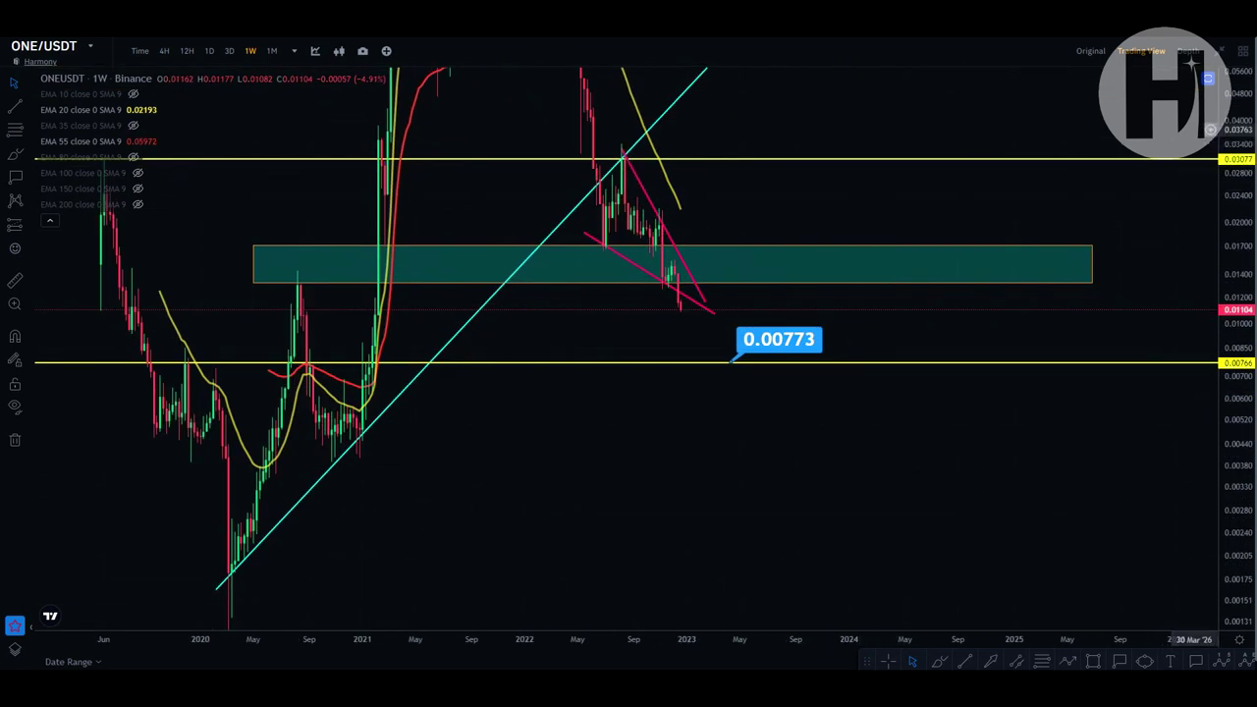
# - Sketch circles at the trendline break and retest, the decline since then and a possible bounce with the brush, and undo them all
pyautogui.scroll(-3, 1193, 128)
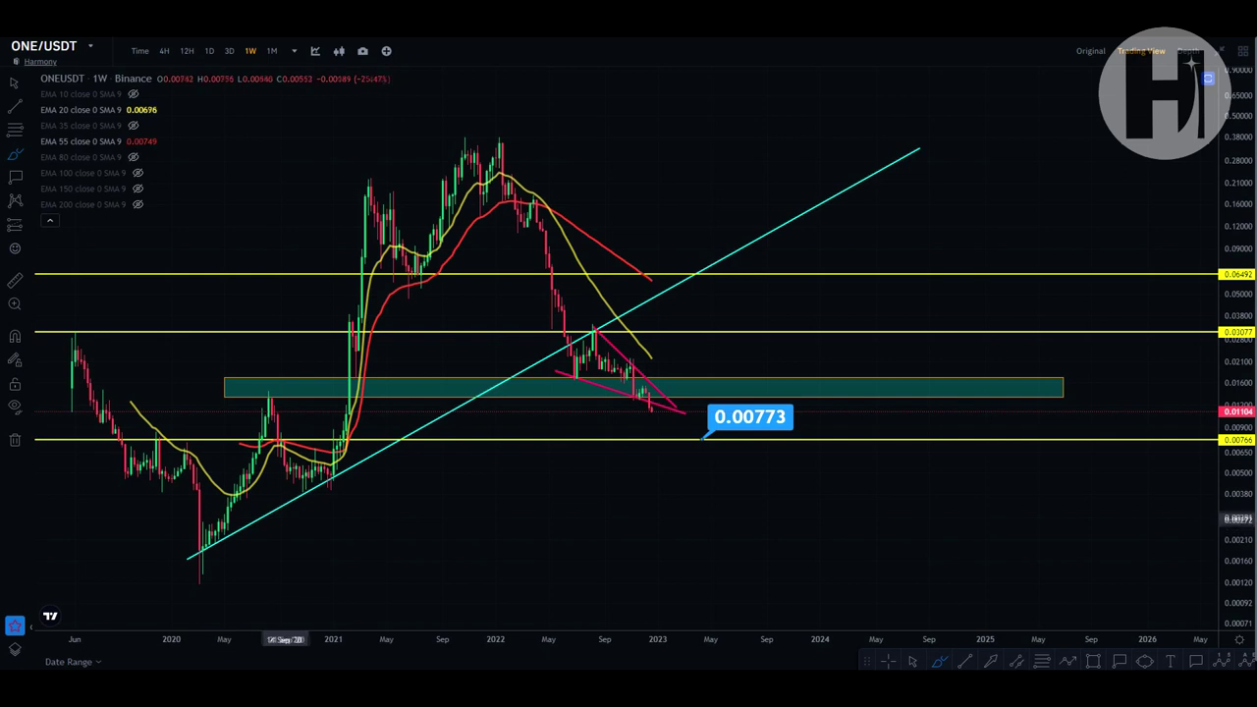
pyautogui.moveTo(564, 336); pyautogui.dragTo(562, 336)
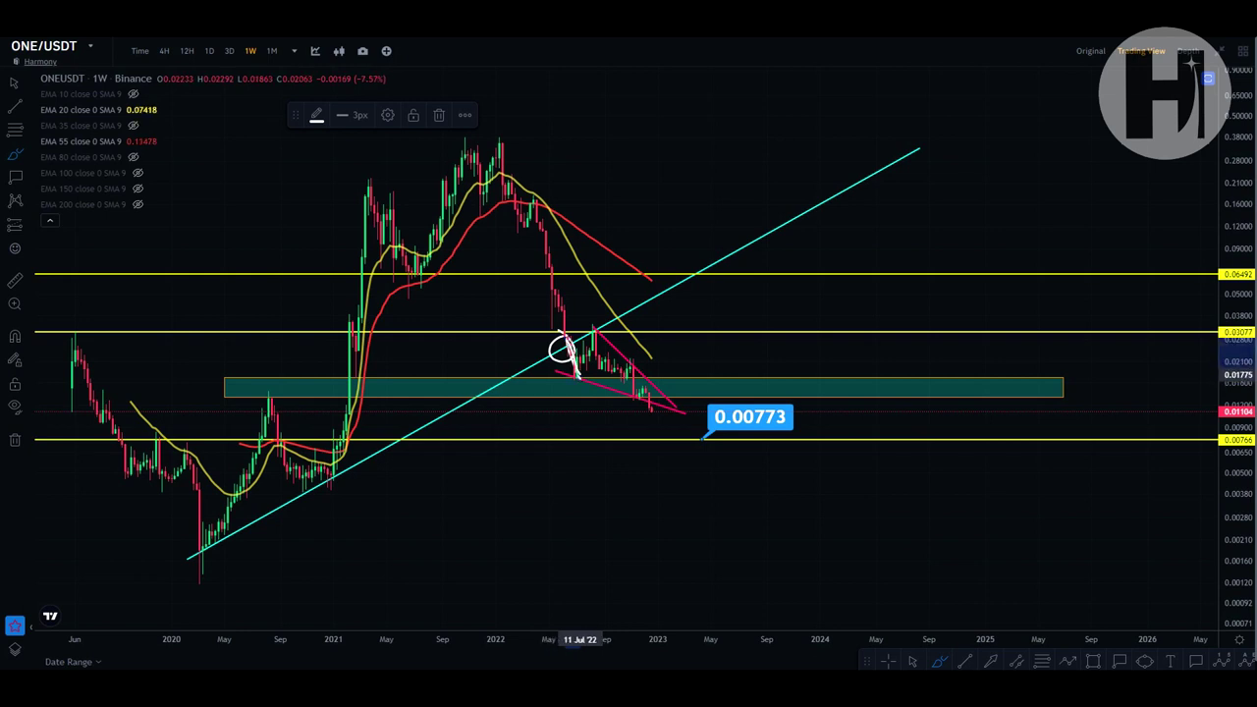
pyautogui.moveTo(595, 330)
pyautogui.mouseDown()
pyautogui.moveTo(586, 324)
pyautogui.moveTo(604, 324)
pyautogui.moveTo(626, 381)
pyautogui.moveTo(656, 409)
pyautogui.mouseUp()
pyautogui.moveTo(597, 318)
pyautogui.mouseDown()
pyautogui.moveTo(557, 341)
pyautogui.moveTo(618, 432)
pyautogui.moveTo(699, 378)
pyautogui.moveTo(587, 316)
pyautogui.mouseUp()
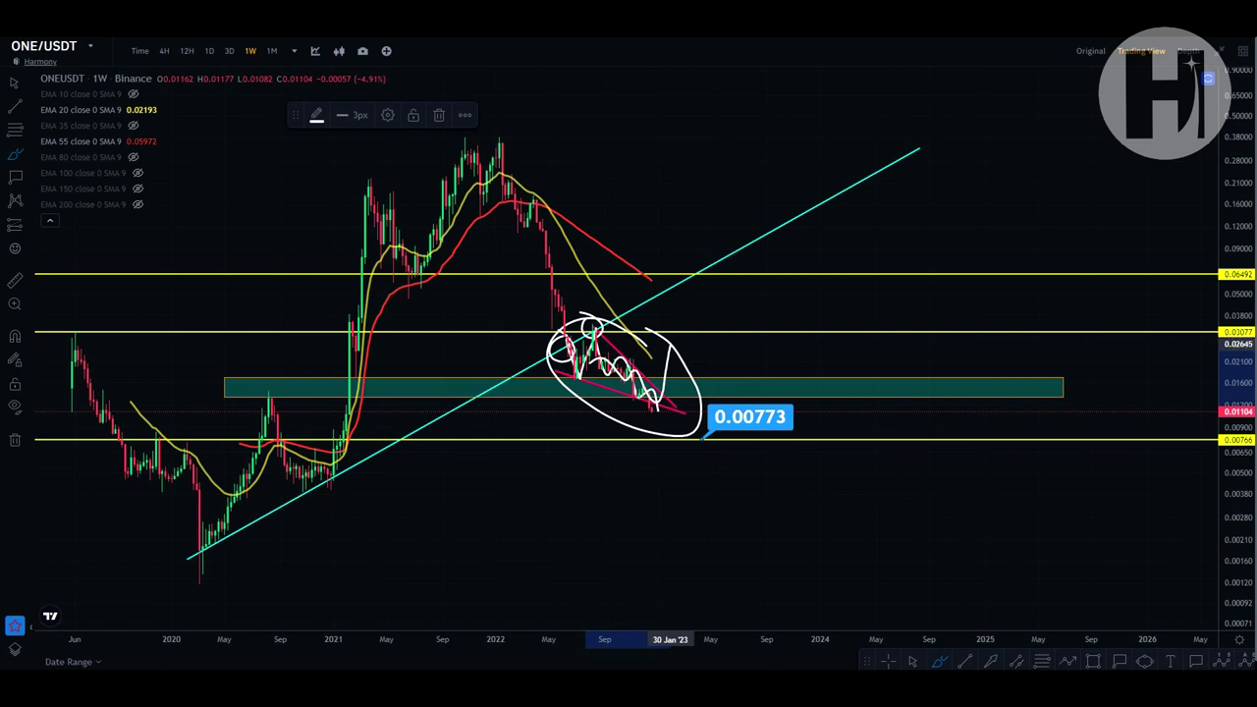
pyautogui.moveTo(671, 338)
pyautogui.mouseDown()
pyautogui.moveTo(654, 324)
pyautogui.moveTo(656, 354)
pyautogui.mouseUp()
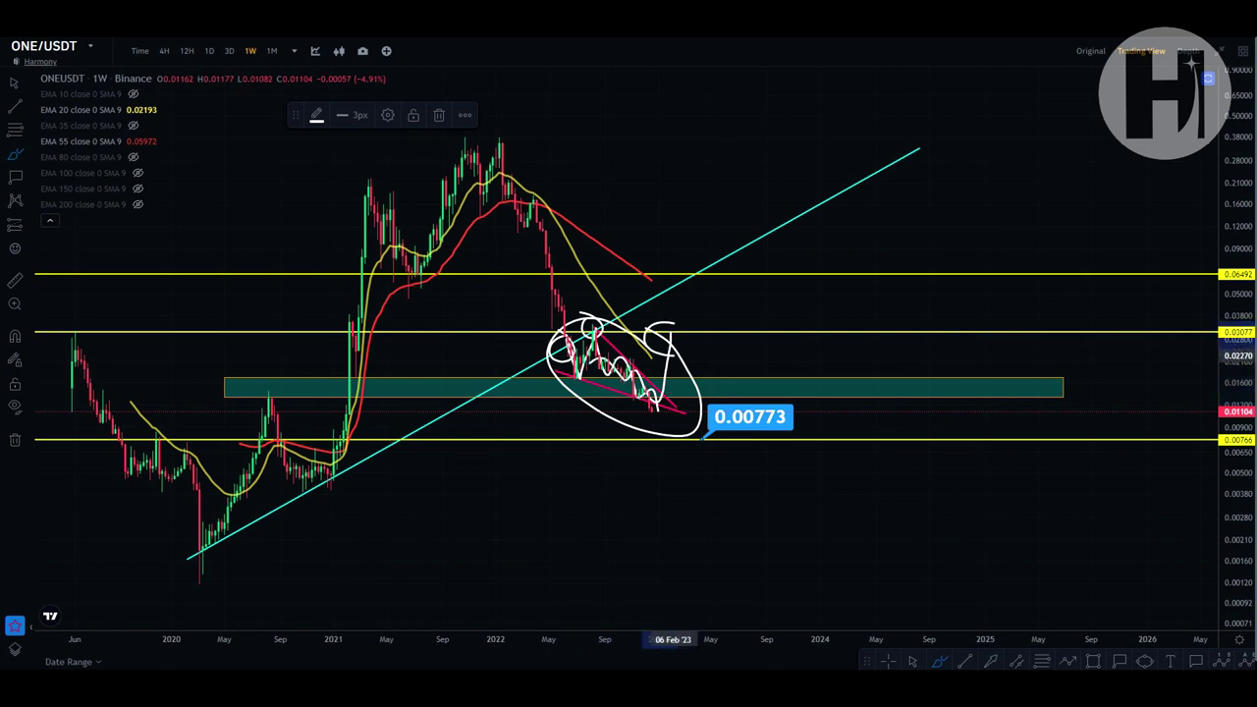
pyautogui.hotkey('ctrl', 'z')
pyautogui.hotkey('ctrl', 'z')
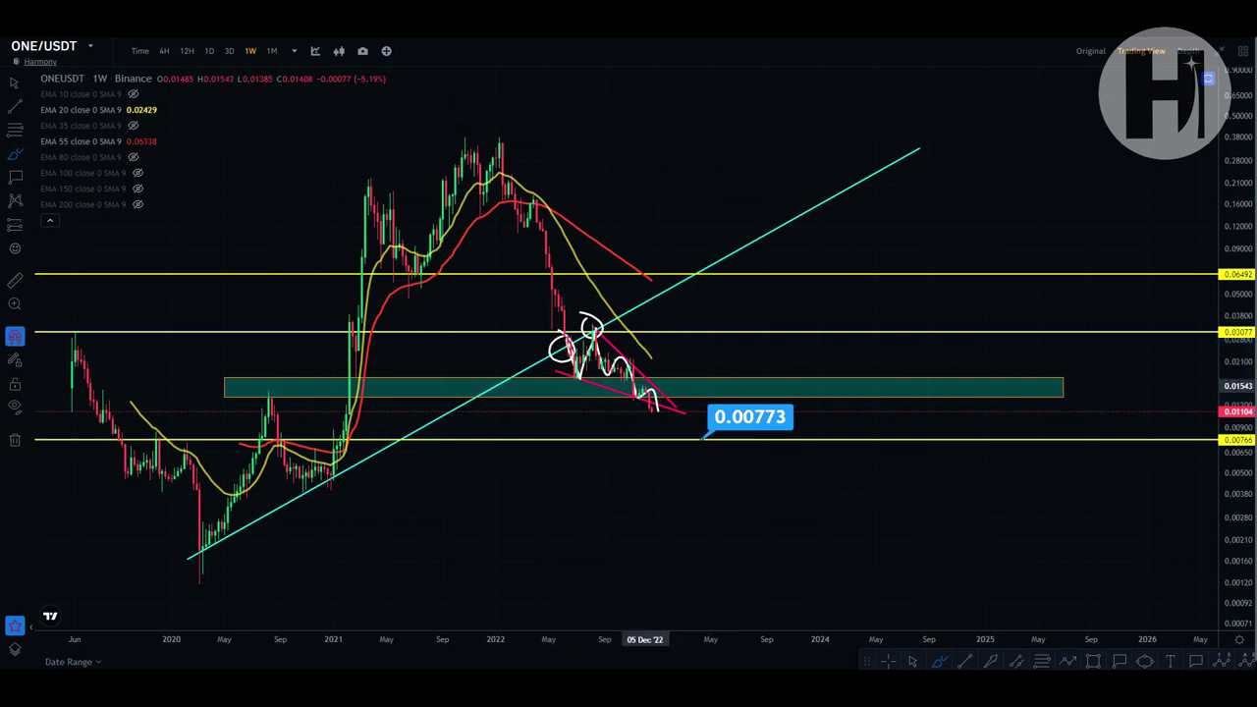
pyautogui.hotkey('ctrl', 'z')
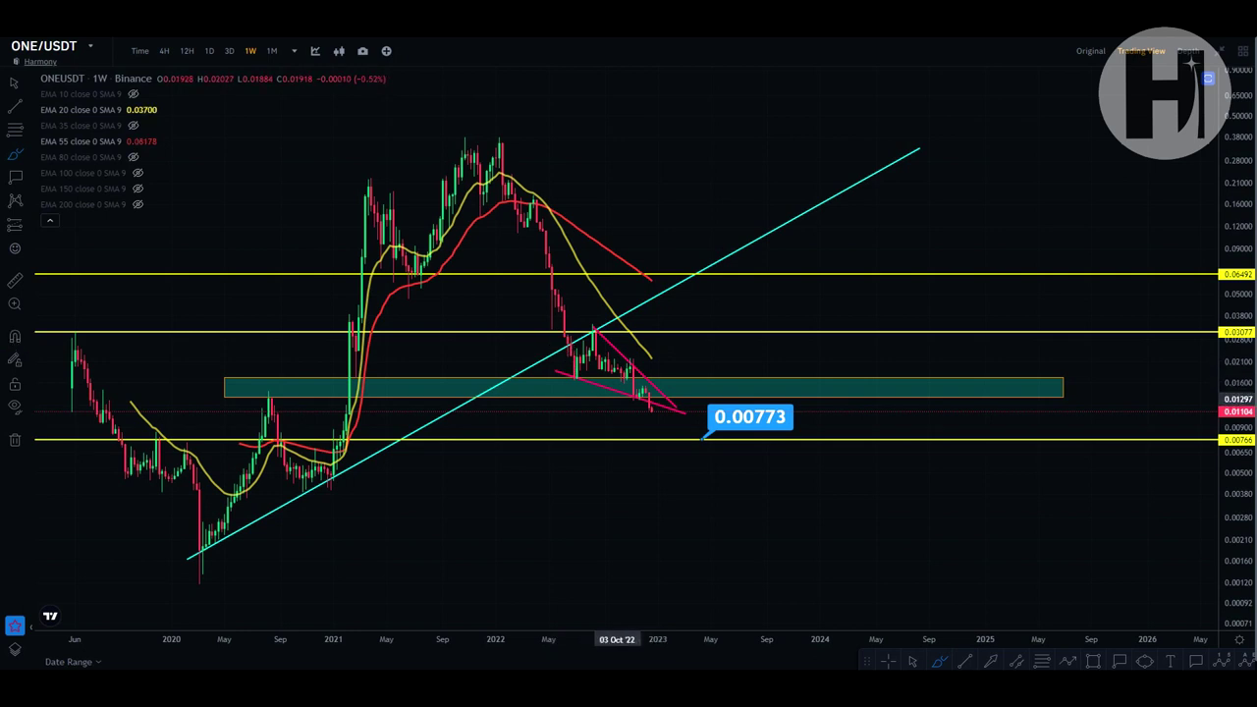
# - Sketch a drop from the green zone to the 0.00766 support line, undo it and leave the Brush tool
pyautogui.moveTo(643, 385); pyautogui.dragTo(648, 397)
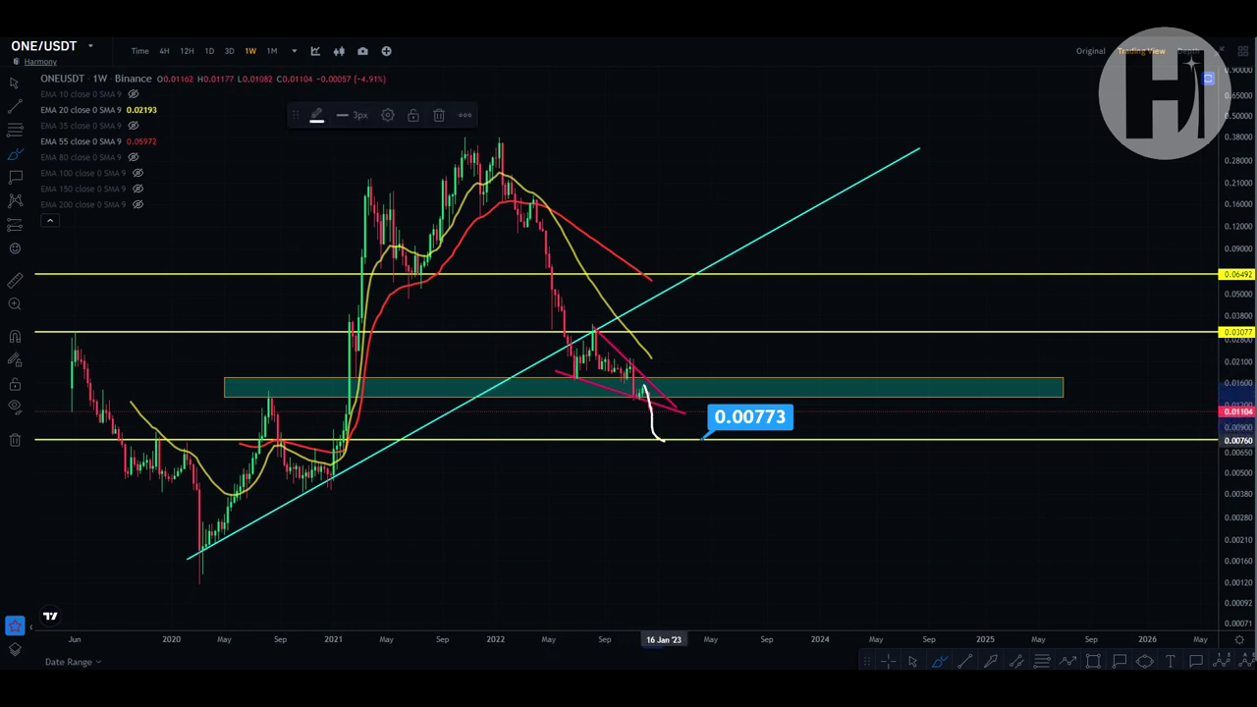
pyautogui.hotkey('ctrl', 'z')
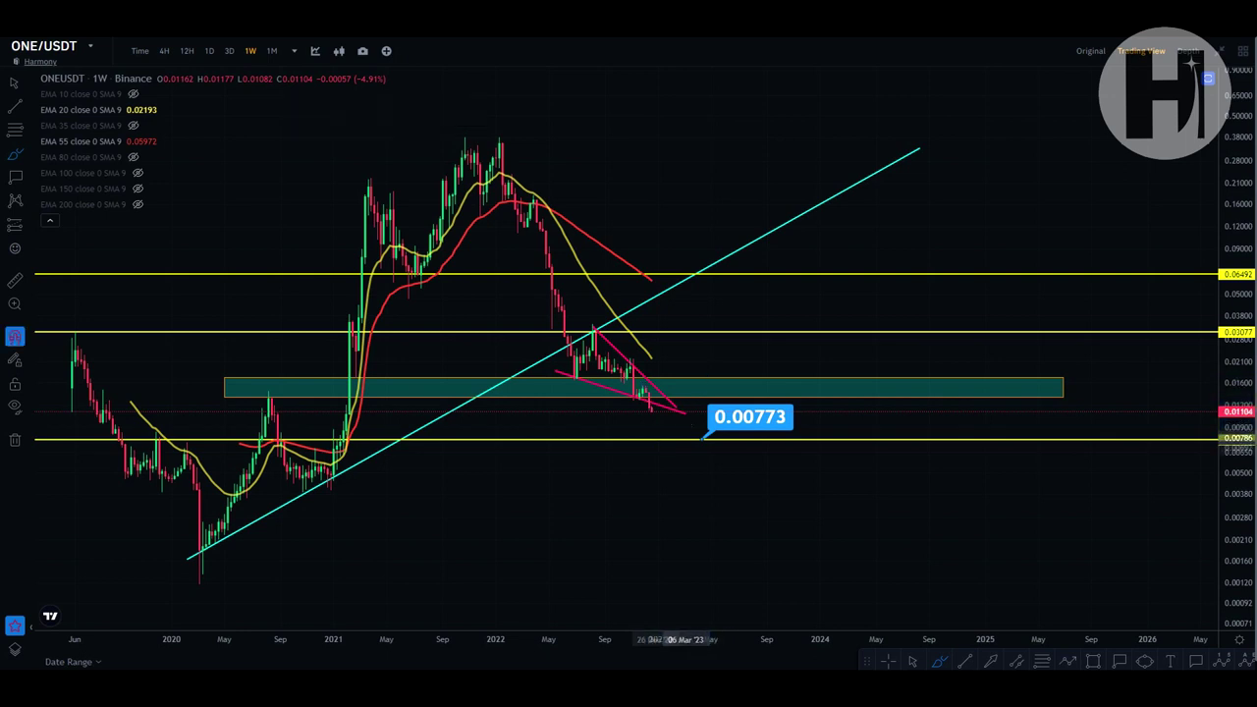
pyautogui.click(913, 661)
# - Return the weekly price chart to the multi-pane layout and maximize the RSI pane
pyautogui.doubleClick(699, 494)
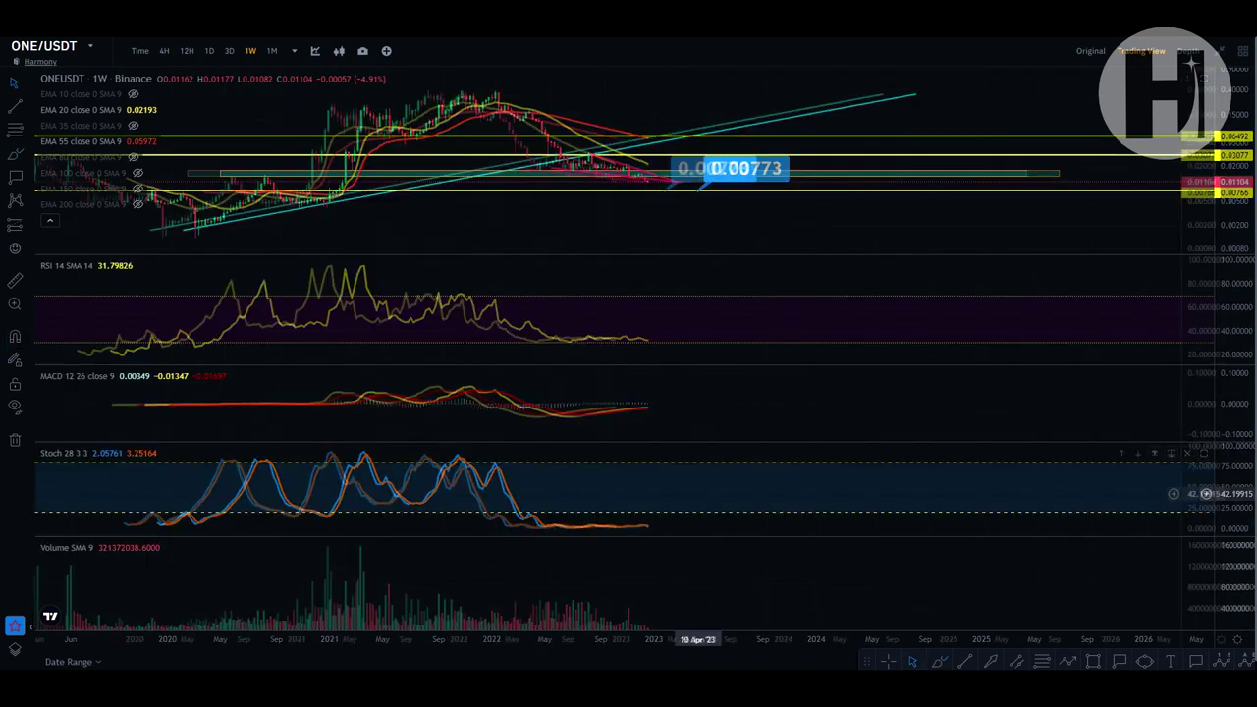
pyautogui.doubleClick(625, 319)
pyautogui.moveTo(678, 427); pyautogui.dragTo(746, 362)
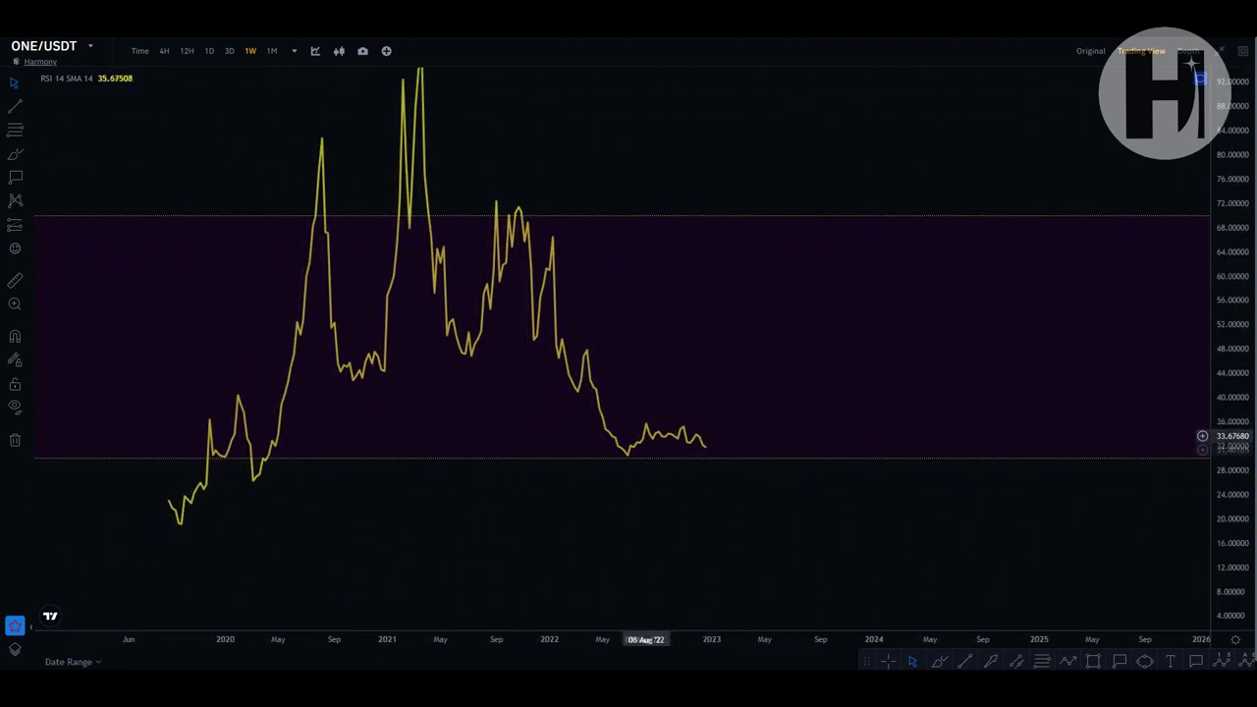
pyautogui.moveTo(681, 358); pyautogui.dragTo(743, 426)
pyautogui.moveTo(1230, 242); pyautogui.dragTo(1230, 408)
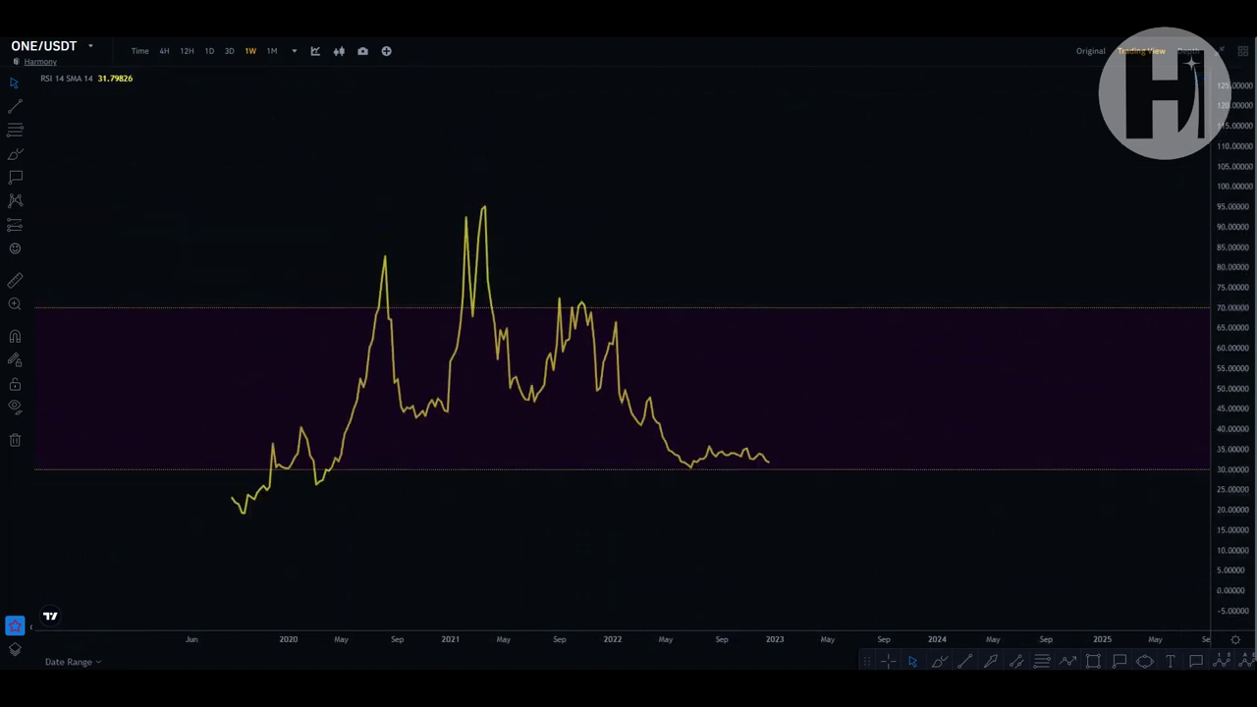
pyautogui.moveTo(731, 461); pyautogui.dragTo(767, 425)
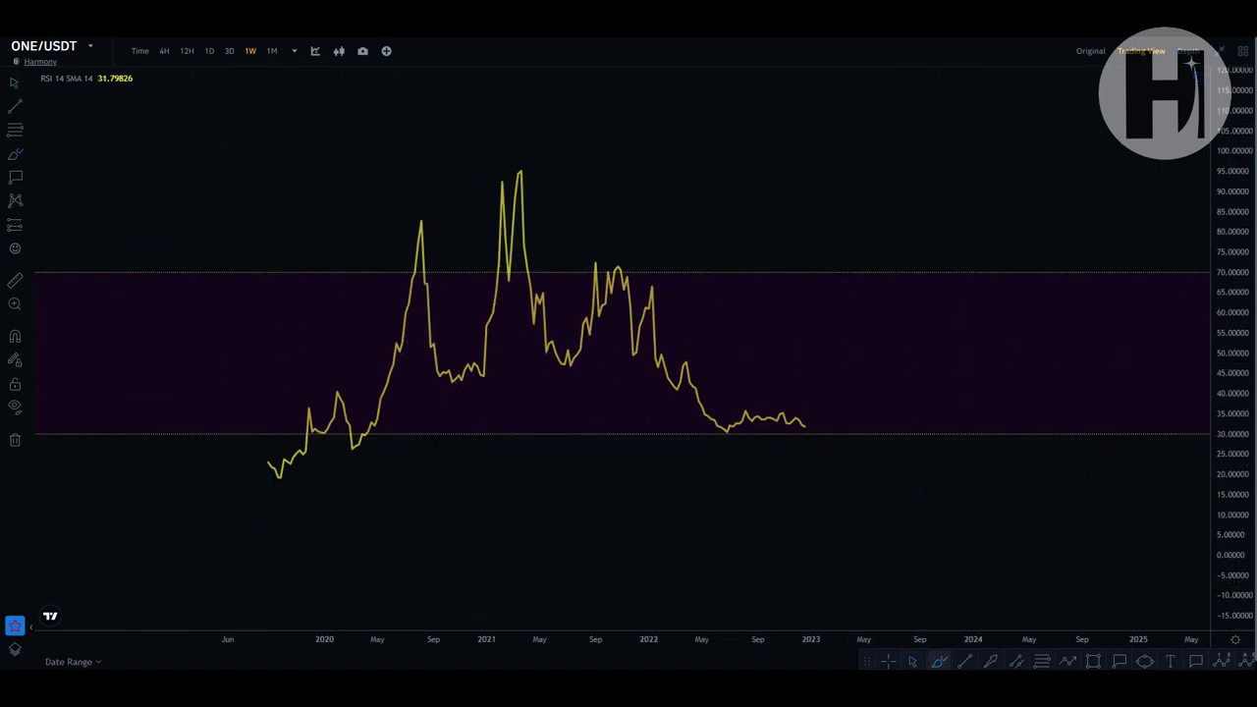
# - Circle the weekly RSI's three major peaks and, twice, its flat 2022 stretch near 30, and undo every circle
pyautogui.moveTo(552, 185)
pyautogui.mouseDown()
pyautogui.moveTo(500, 173)
pyautogui.moveTo(554, 154)
pyautogui.mouseUp()
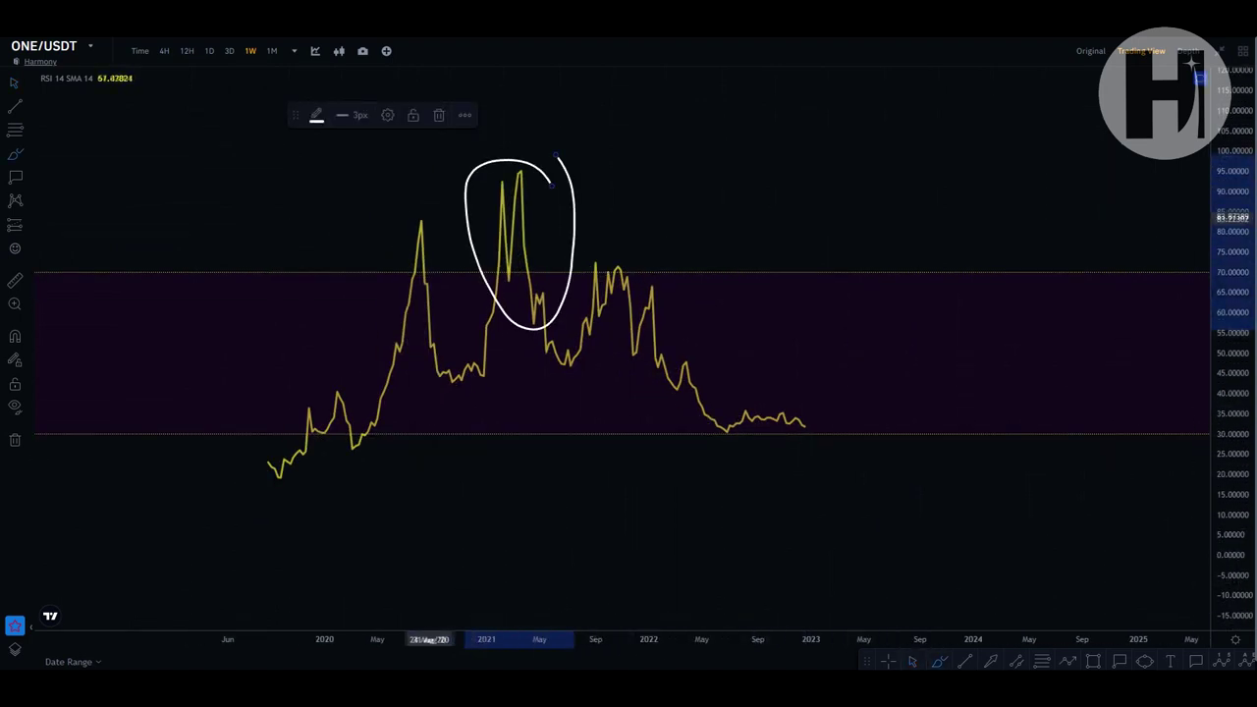
pyautogui.moveTo(425, 215); pyautogui.dragTo(444, 193)
pyautogui.moveTo(594, 238)
pyautogui.mouseDown()
pyautogui.moveTo(590, 334)
pyautogui.moveTo(635, 233)
pyautogui.mouseUp()
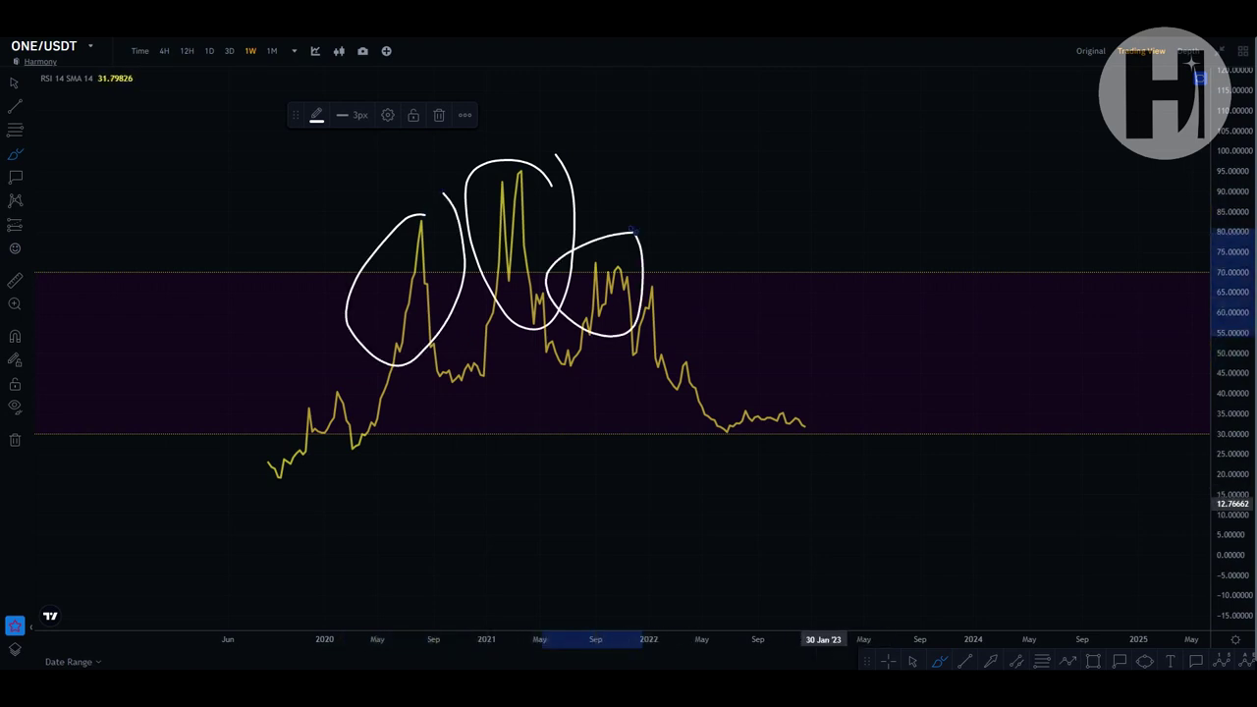
pyautogui.moveTo(807, 392)
pyautogui.mouseDown()
pyautogui.moveTo(850, 477)
pyautogui.moveTo(793, 366)
pyautogui.mouseUp()
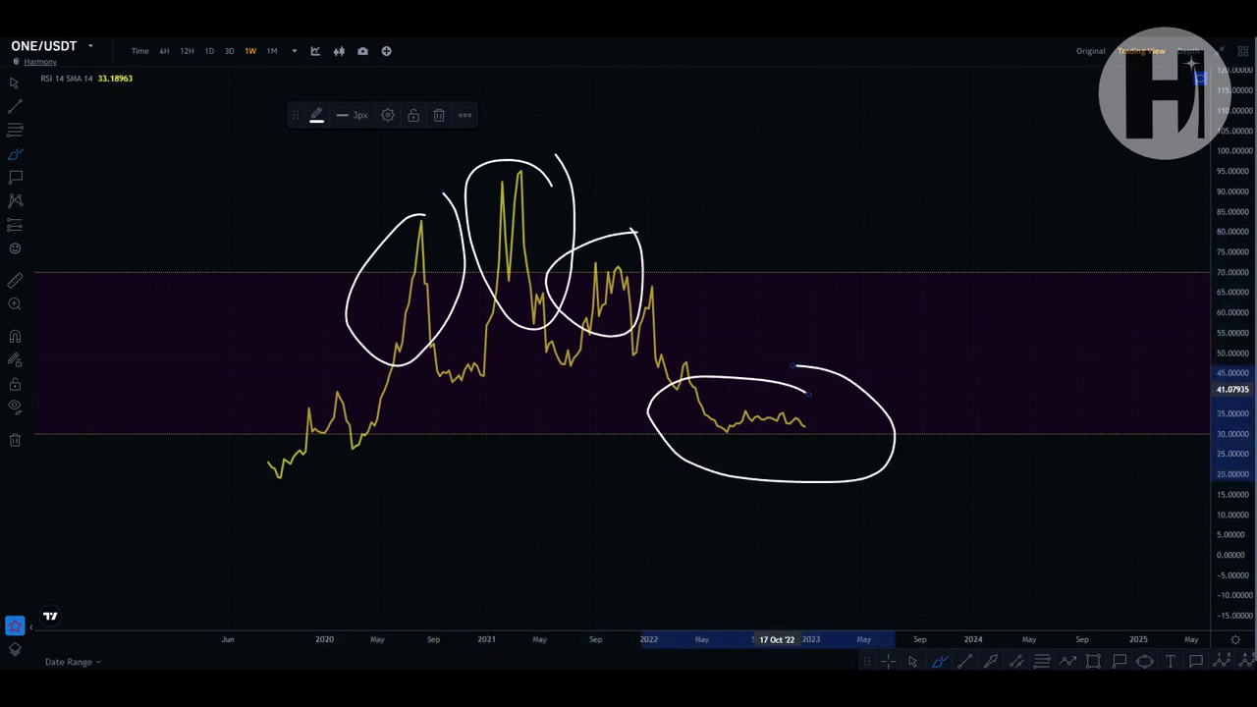
pyautogui.hotkey('ctrl', 'z')
pyautogui.hotkey('ctrl', 'z')
pyautogui.hotkey('ctrl', 'z')
pyautogui.hotkey('ctrl', 'z')
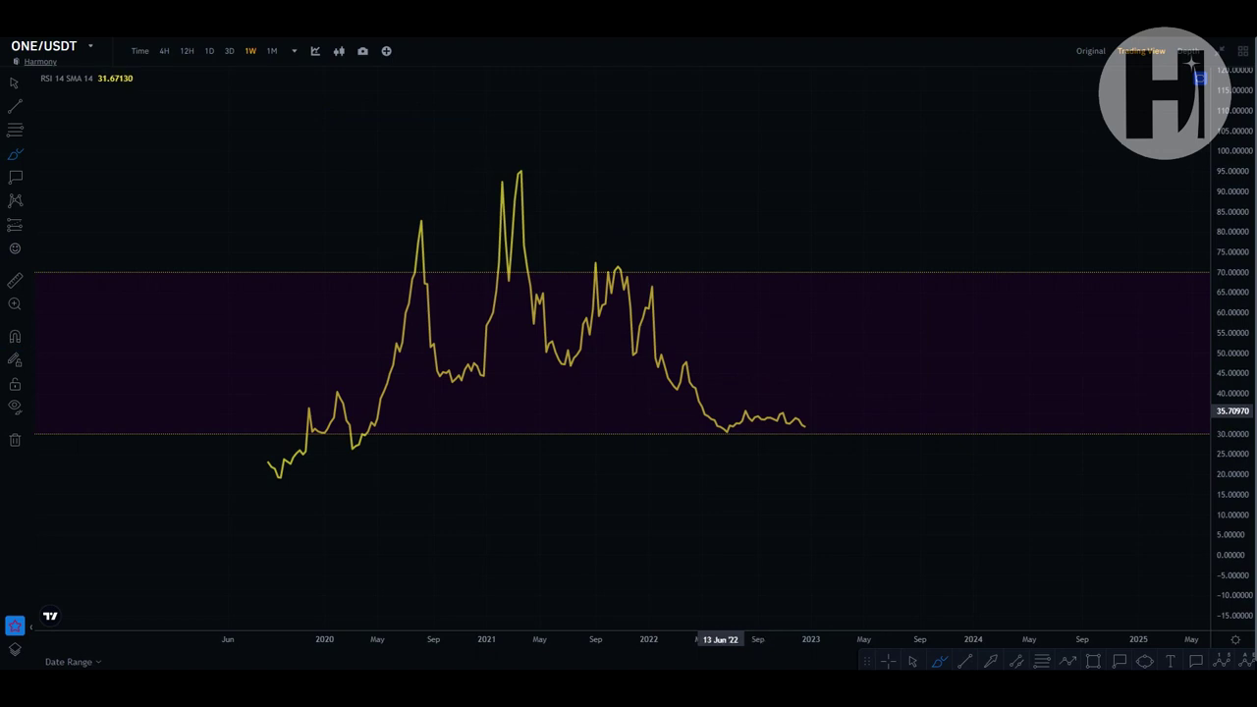
pyautogui.moveTo(791, 393)
pyautogui.mouseDown()
pyautogui.moveTo(677, 437)
pyautogui.moveTo(839, 397)
pyautogui.moveTo(732, 395)
pyautogui.mouseUp()
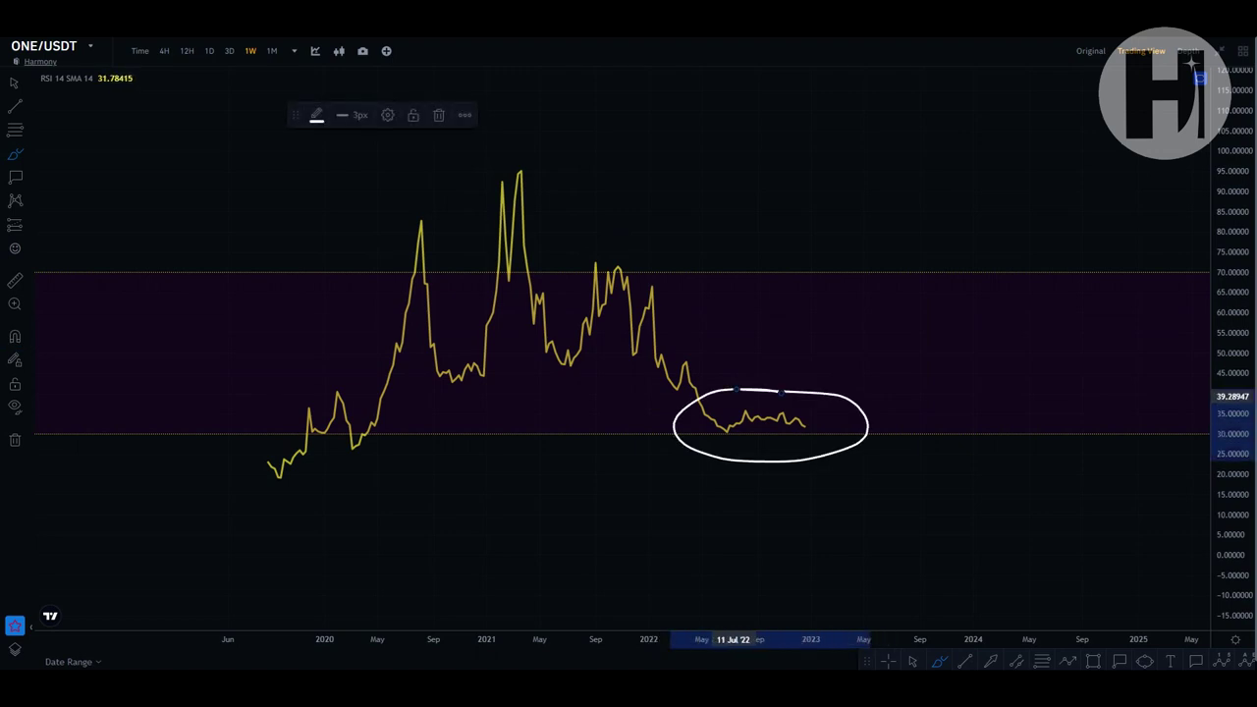
pyautogui.hotkey('ctrl', 'z')
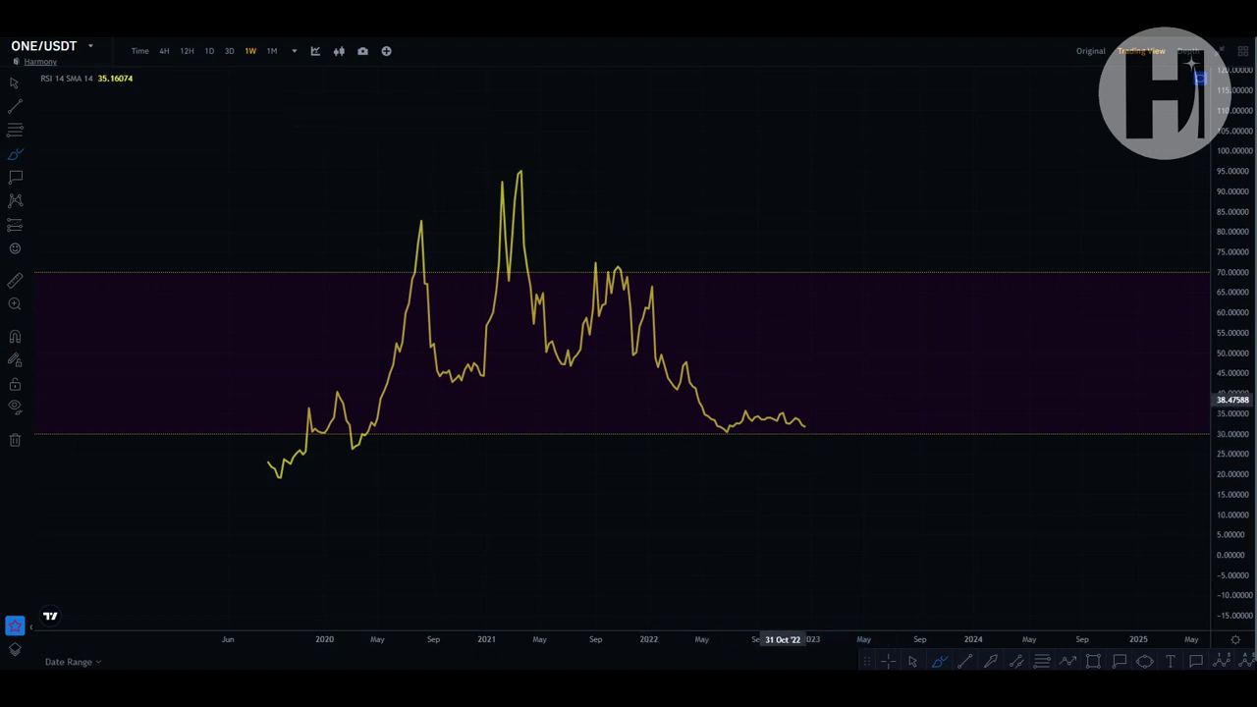
# - Circle the weekly RSI's latest flat stretch above 30, undo it, and recheck the maximized RSI before returning to the multi-pane layout
pyautogui.moveTo(780, 397)
pyautogui.mouseDown()
pyautogui.moveTo(727, 391)
pyautogui.moveTo(825, 469)
pyautogui.moveTo(834, 385)
pyautogui.moveTo(762, 384)
pyautogui.mouseUp()
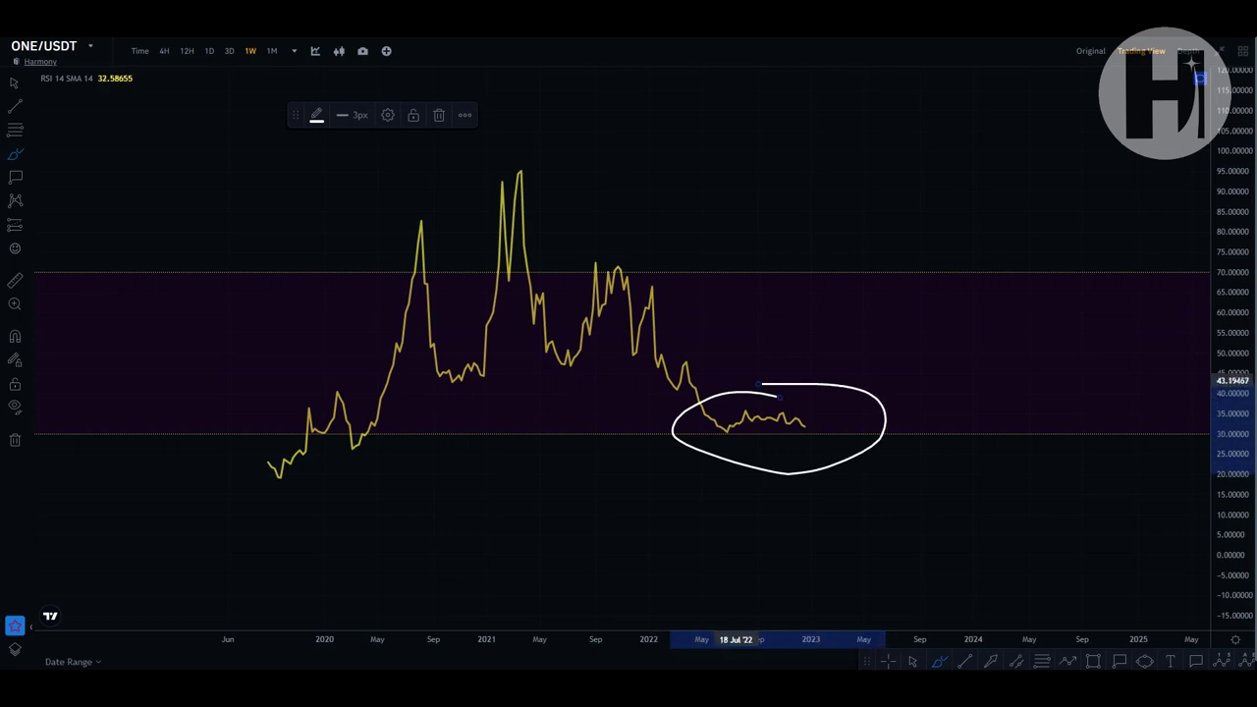
pyautogui.hotkey('ctrl', 'z')
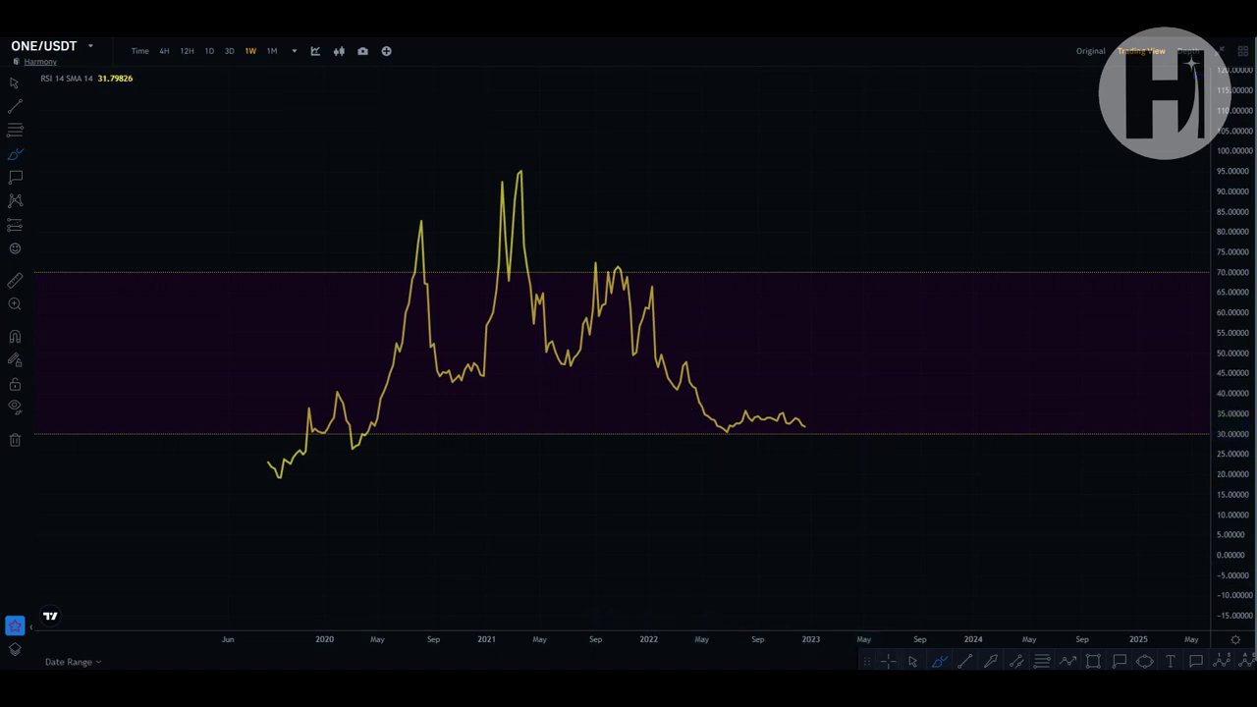
pyautogui.doubleClick(783, 345)
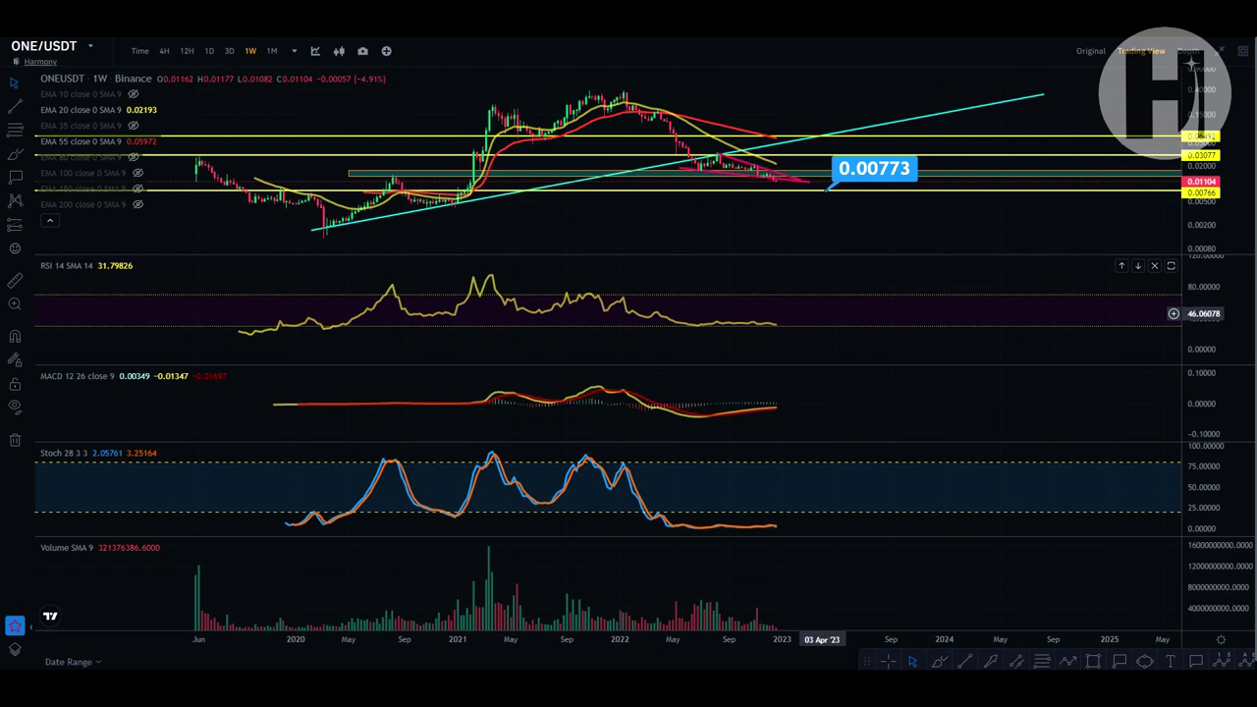
pyautogui.doubleClick(822, 314)
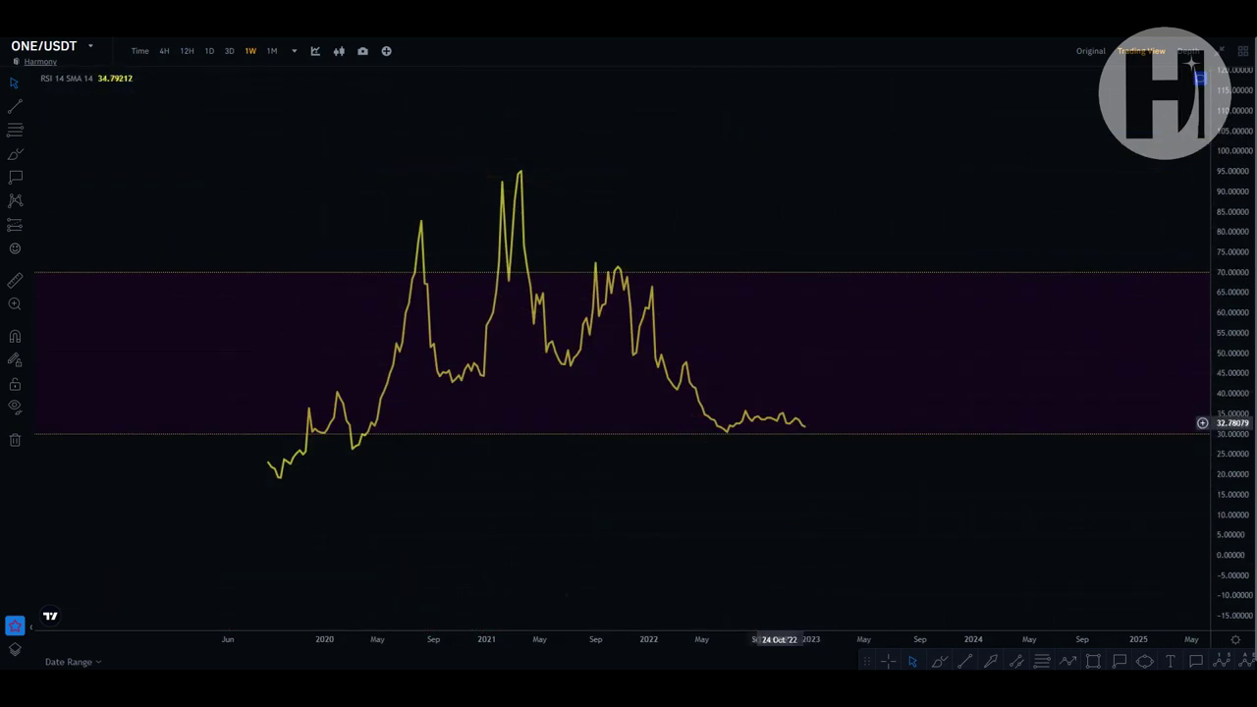
pyautogui.doubleClick(841, 345)
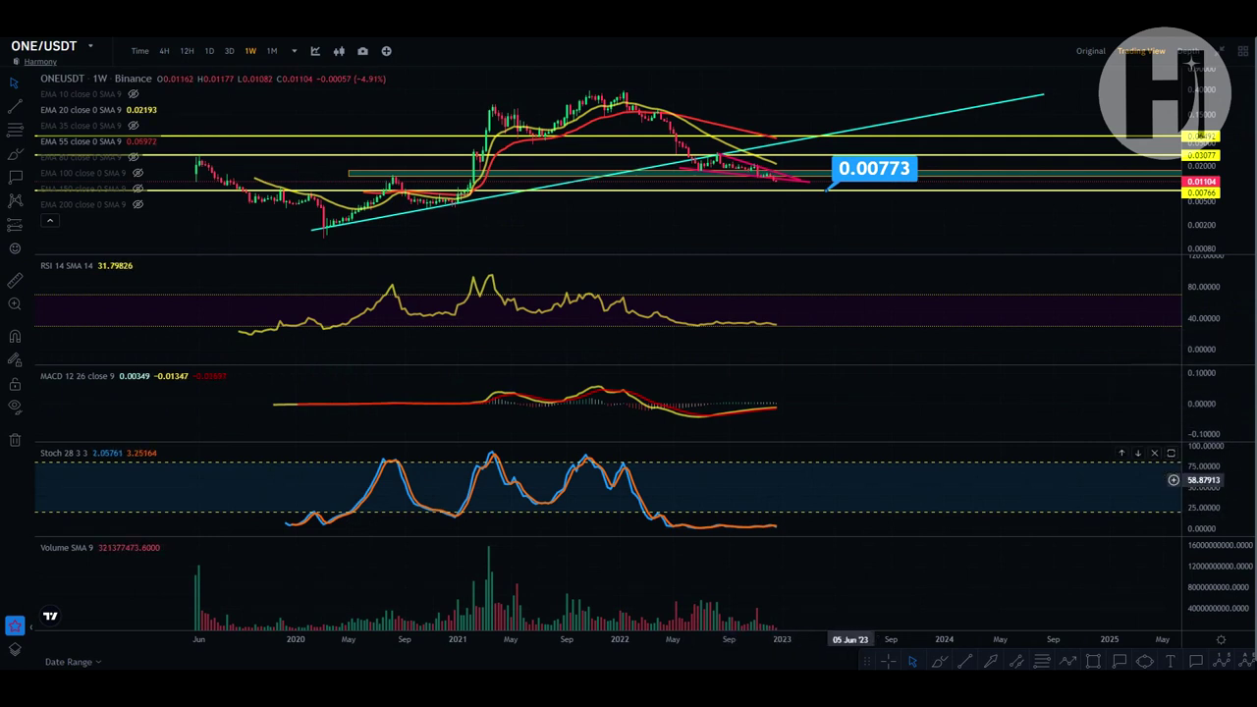
# - Examine the weekly Stochastic in a maximized pane with its vertical scale compressed, and return to the multi-pane layout
pyautogui.doubleClick(825, 503)
pyautogui.moveTo(882, 542); pyautogui.dragTo(873, 534)
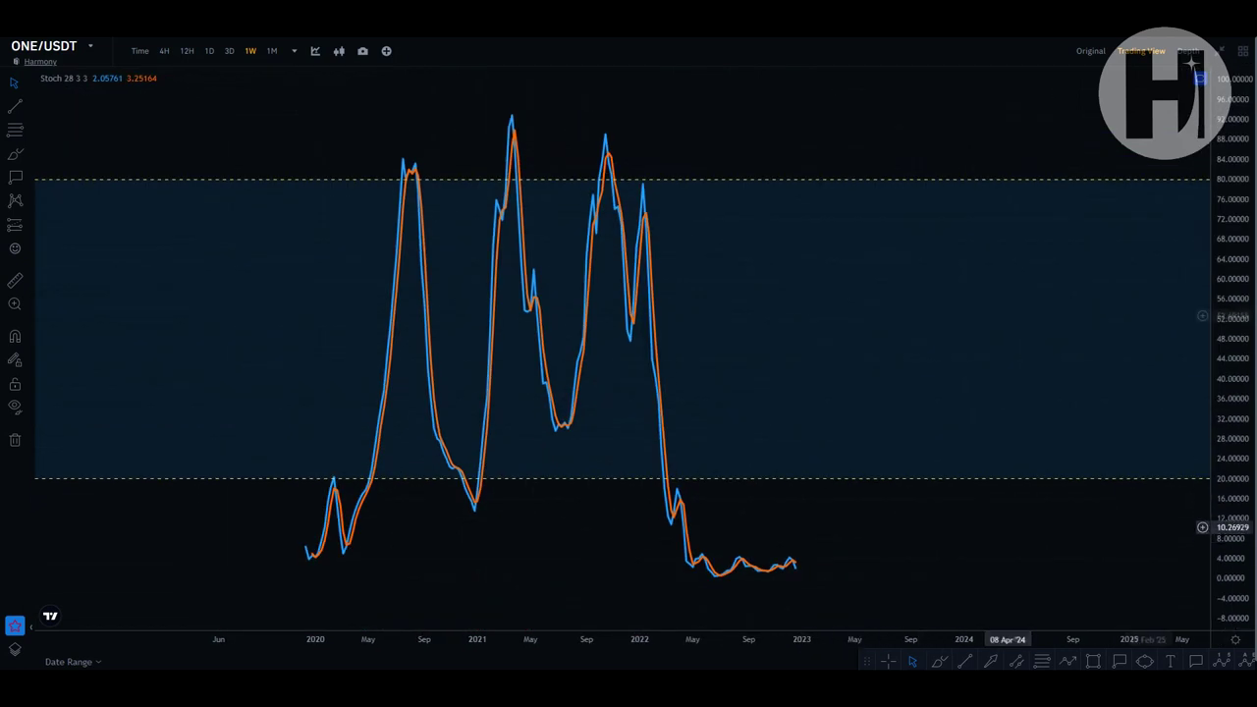
pyautogui.moveTo(1231, 491); pyautogui.dragTo(1231, 595)
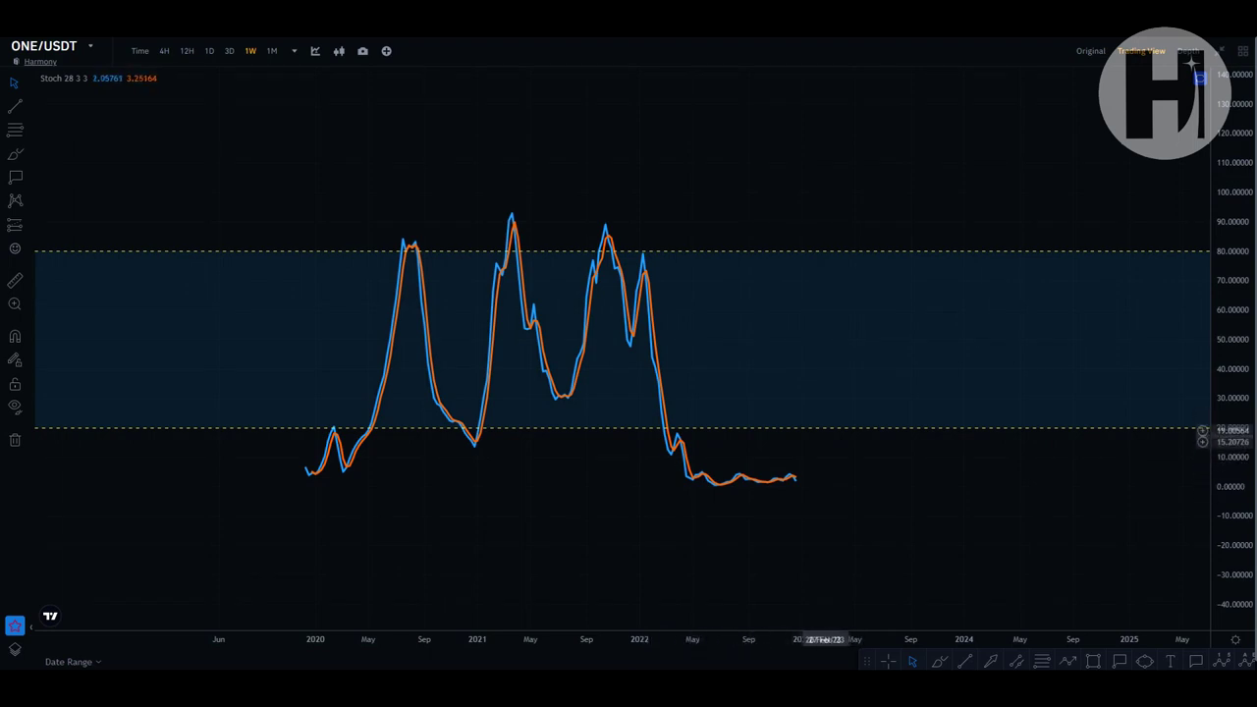
pyautogui.doubleClick(797, 364)
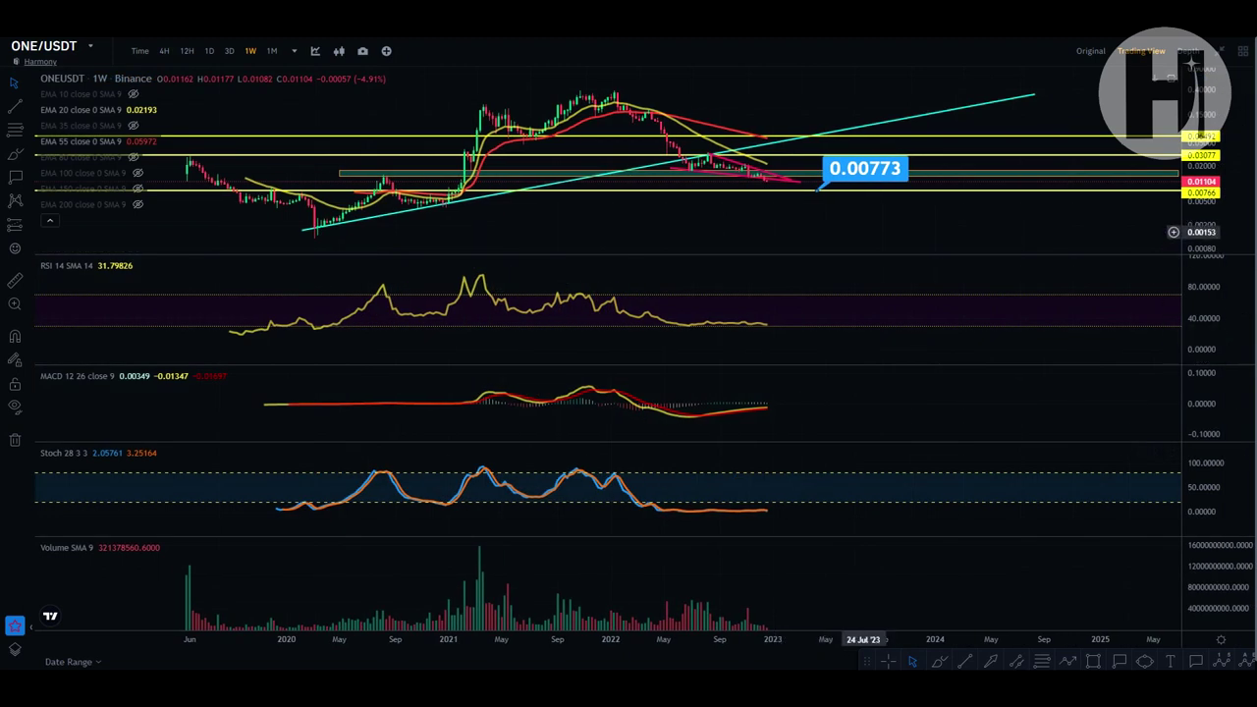
# - Maximize the weekly price pane and brush circles around the pink wedge's swing points plus a stroke down the 2022 decline
pyautogui.doubleClick(863, 231)
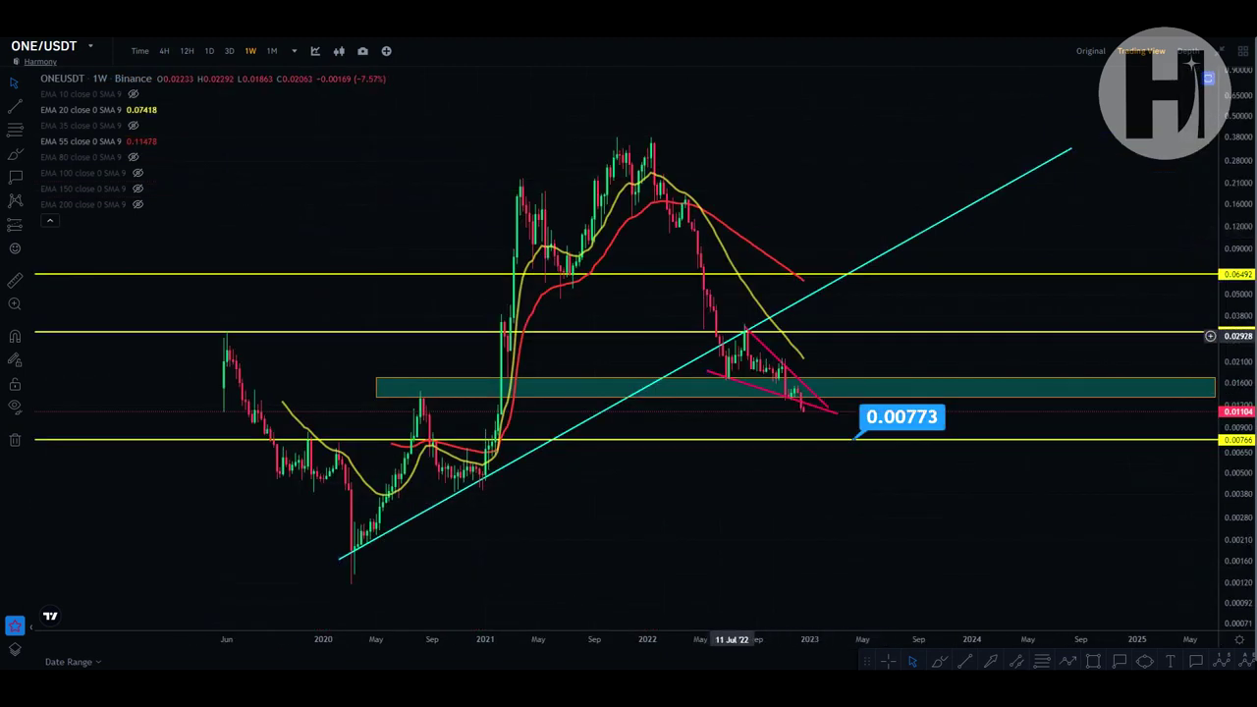
pyautogui.click(940, 661)
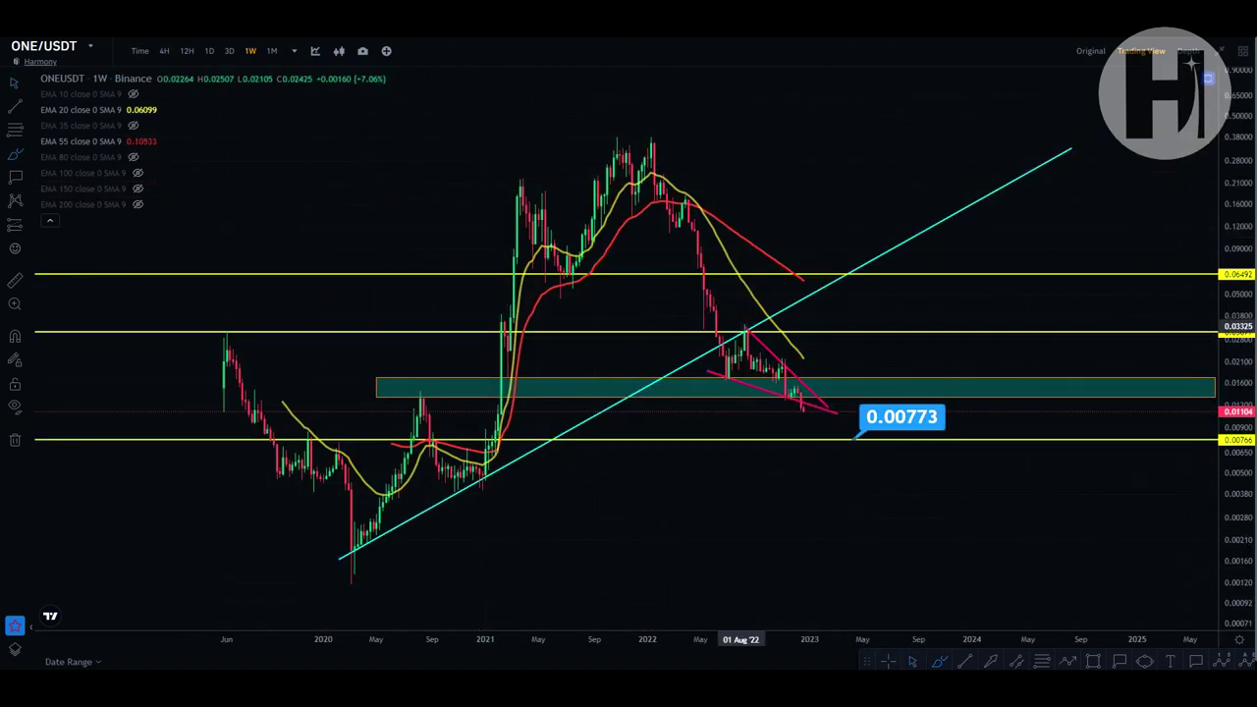
pyautogui.moveTo(790, 351)
pyautogui.mouseDown()
pyautogui.moveTo(794, 372)
pyautogui.moveTo(782, 352)
pyautogui.moveTo(739, 374)
pyautogui.moveTo(727, 362)
pyautogui.mouseUp()
pyautogui.moveTo(792, 398); pyautogui.dragTo(790, 395)
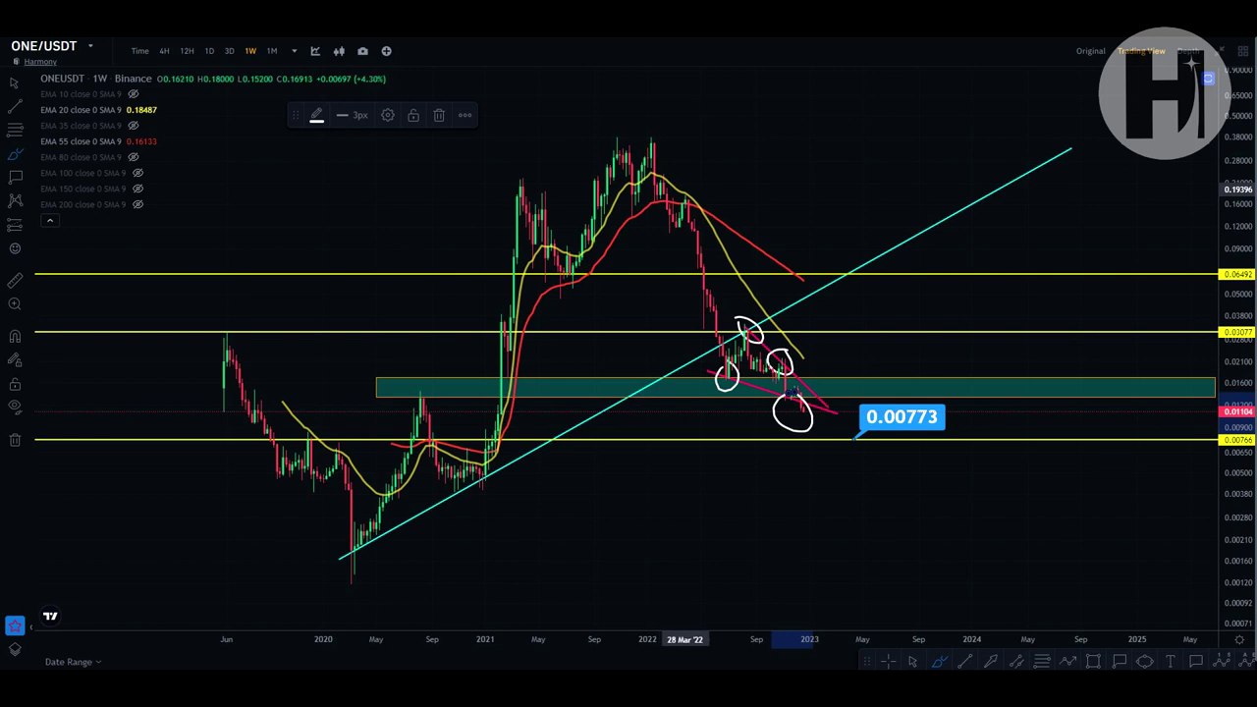
pyautogui.moveTo(687, 182)
pyautogui.mouseDown()
pyautogui.moveTo(650, 152)
pyautogui.moveTo(685, 191)
pyautogui.moveTo(732, 395)
pyautogui.mouseUp()
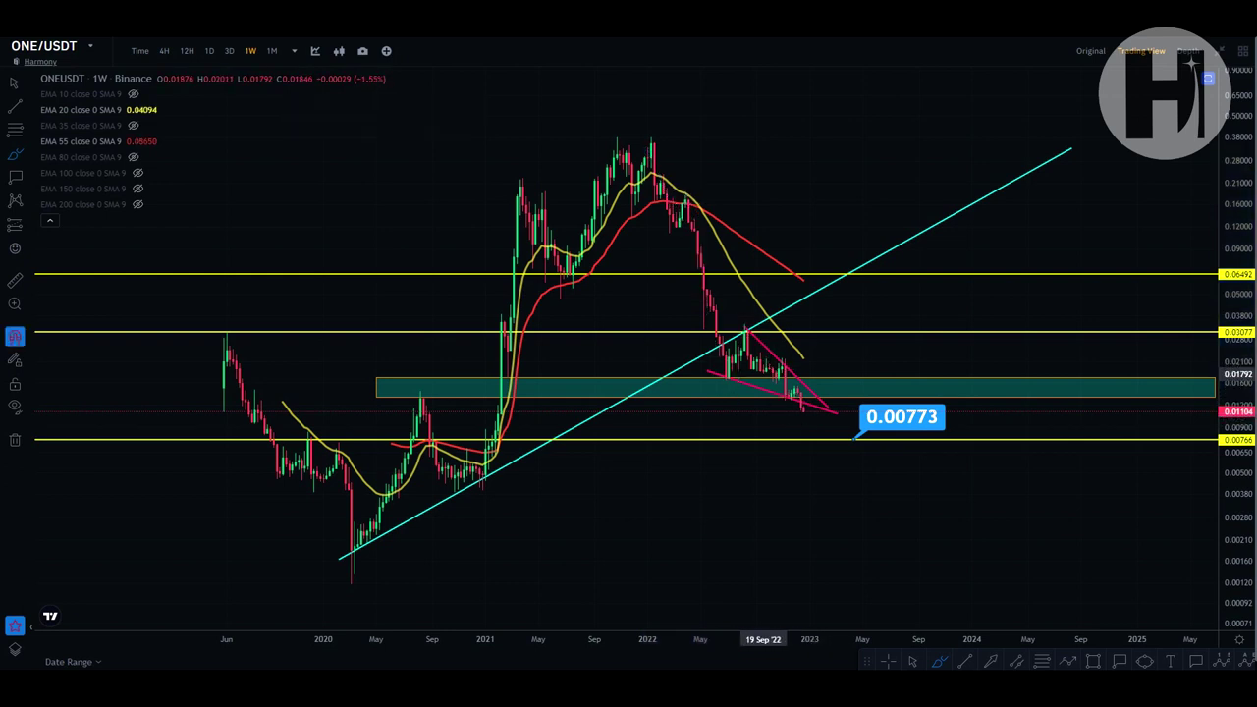
# - Sketch a sideways path below the green zone and a subsequent rise with the brush, undo them and leave the Brush tool
pyautogui.moveTo(764, 425)
pyautogui.mouseDown()
pyautogui.moveTo(787, 380)
pyautogui.moveTo(807, 422)
pyautogui.moveTo(832, 383)
pyautogui.moveTo(896, 439)
pyautogui.moveTo(875, 385)
pyautogui.moveTo(913, 424)
pyautogui.moveTo(939, 388)
pyautogui.moveTo(981, 442)
pyautogui.mouseUp()
pyautogui.moveTo(981, 381)
pyautogui.mouseDown()
pyautogui.moveTo(994, 421)
pyautogui.moveTo(1074, 195)
pyautogui.mouseUp()
pyautogui.hotkey('ctrl', 'z')
pyautogui.click(912, 661)
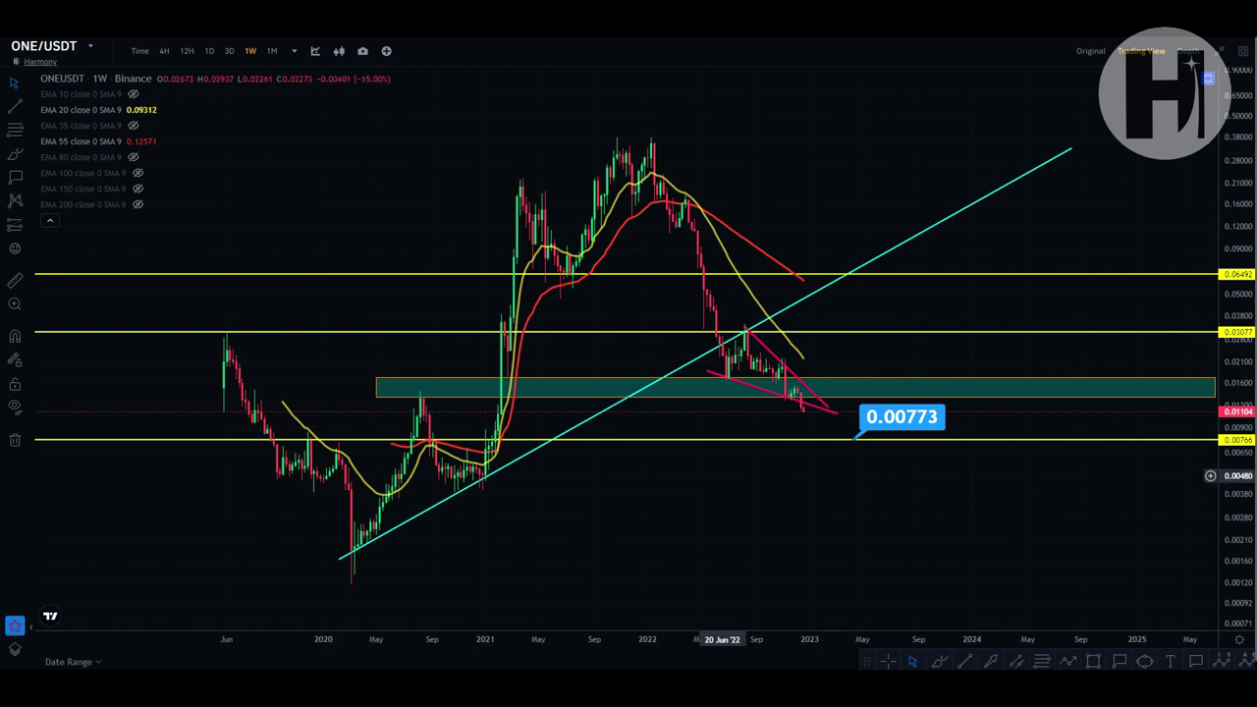
pyautogui.moveTo(772, 504); pyautogui.dragTo(683, 493)
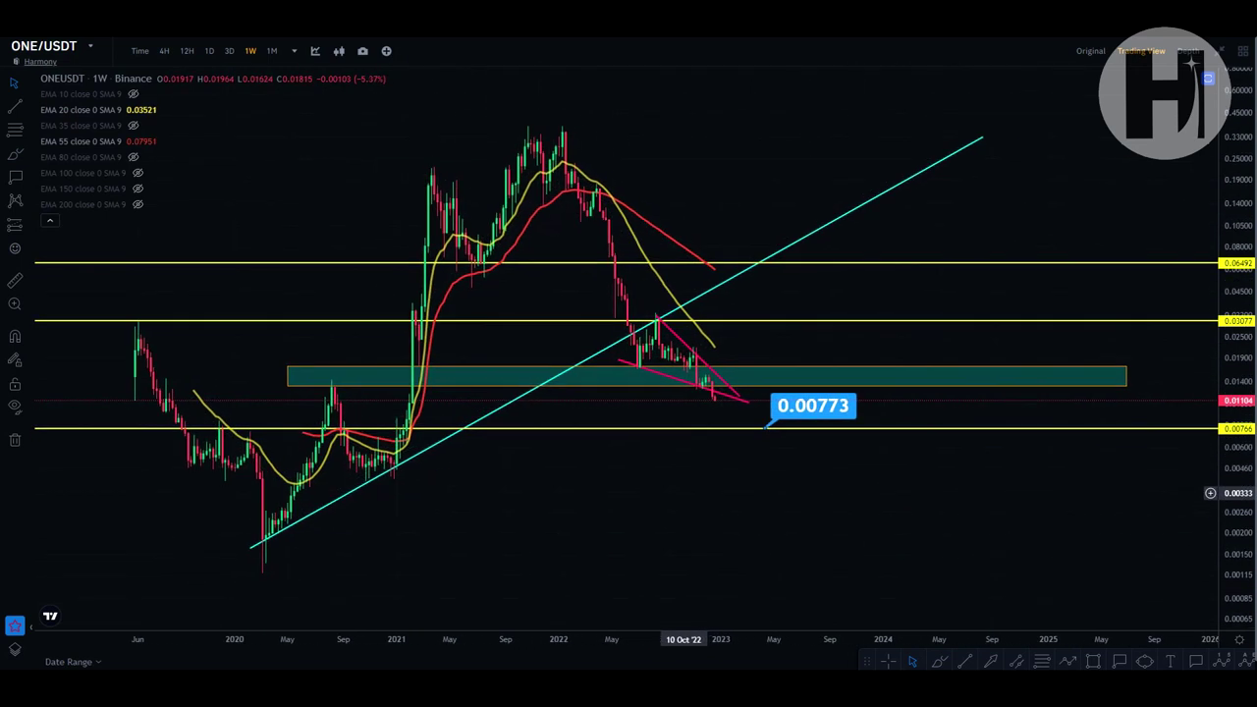